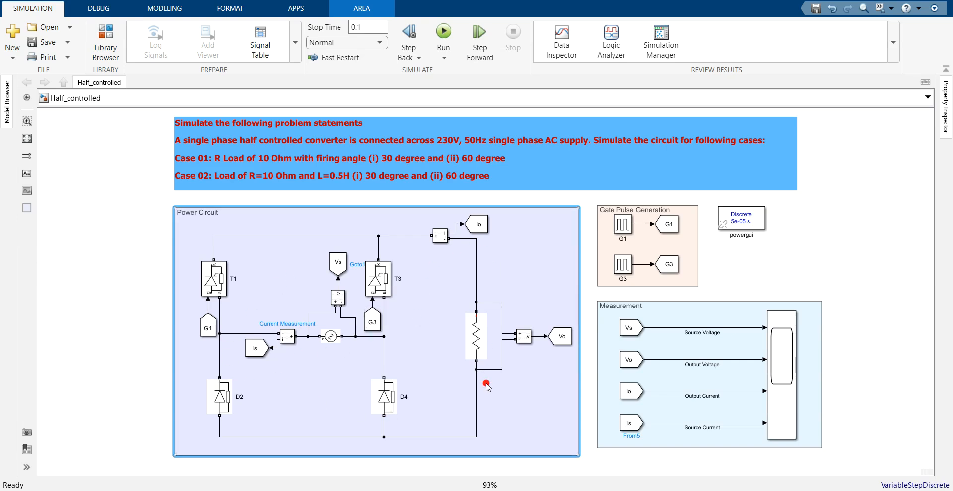
- Switch to the MATLAB Command Window and assign the firing angle variable alpha=60
click(775, 396)
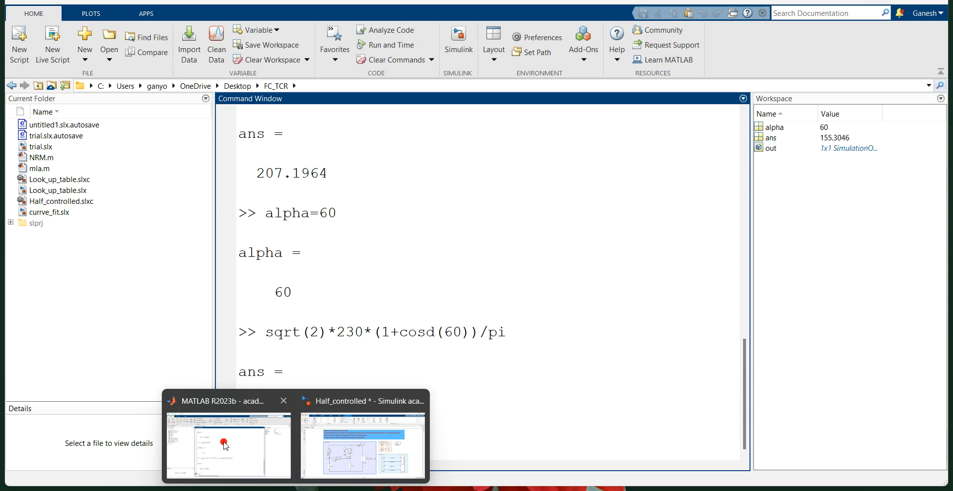
click(223, 444)
text(alpha=9)
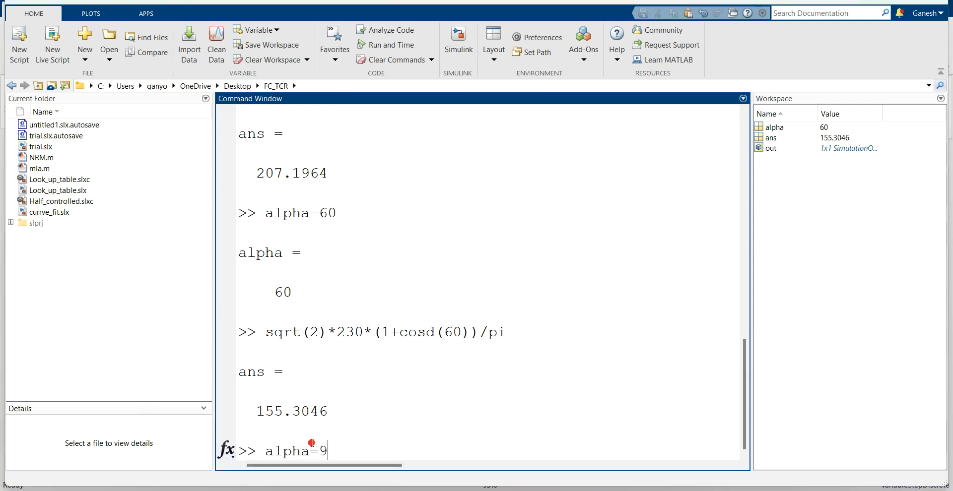
key(BackSpace)
text(60)
key(Return)
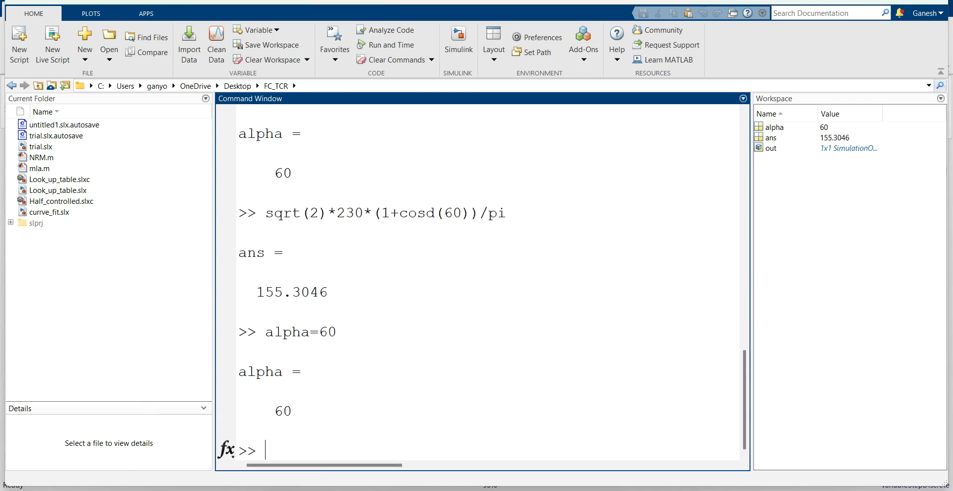
- Return to the Half_controlled Simulink model, save it and run the simulation
click(379, 469)
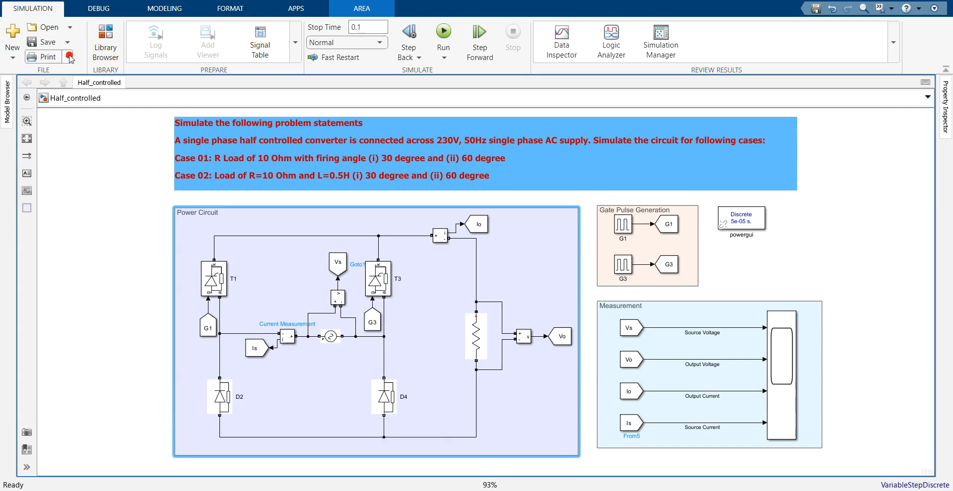
click(52, 43)
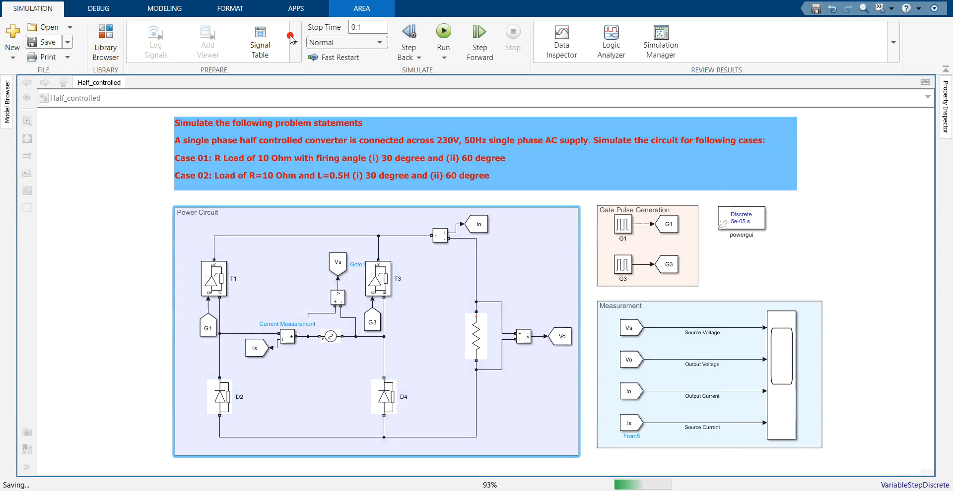
click(443, 34)
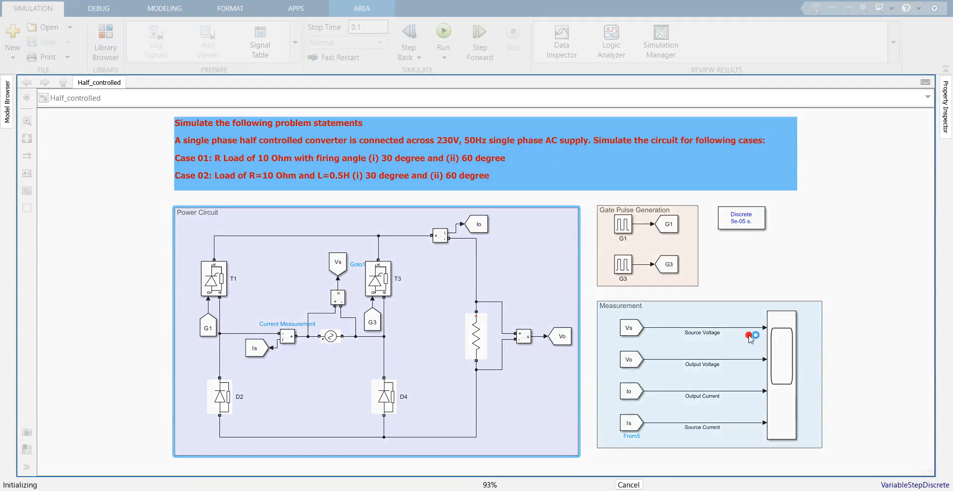
- Examine the source and output voltage and current waveforms in the Measurement scope, and close the scope
double_click(774, 363)
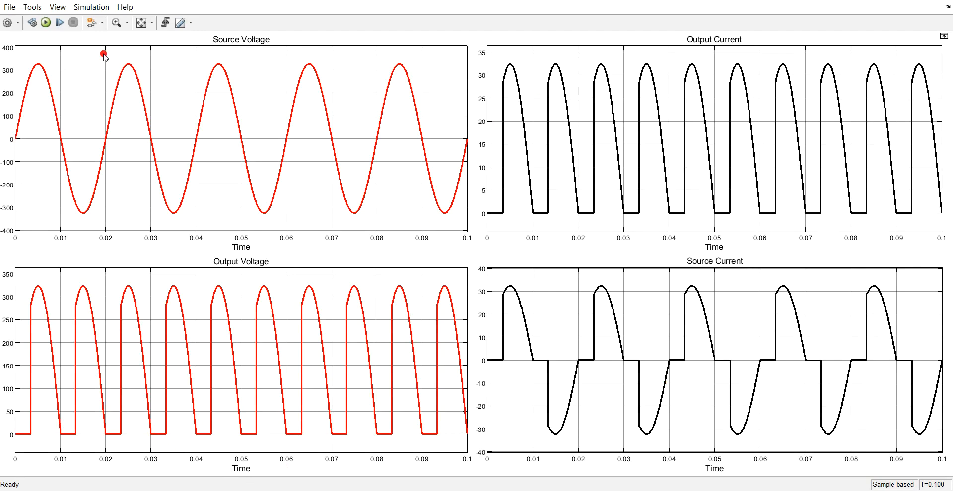
click(96, 9)
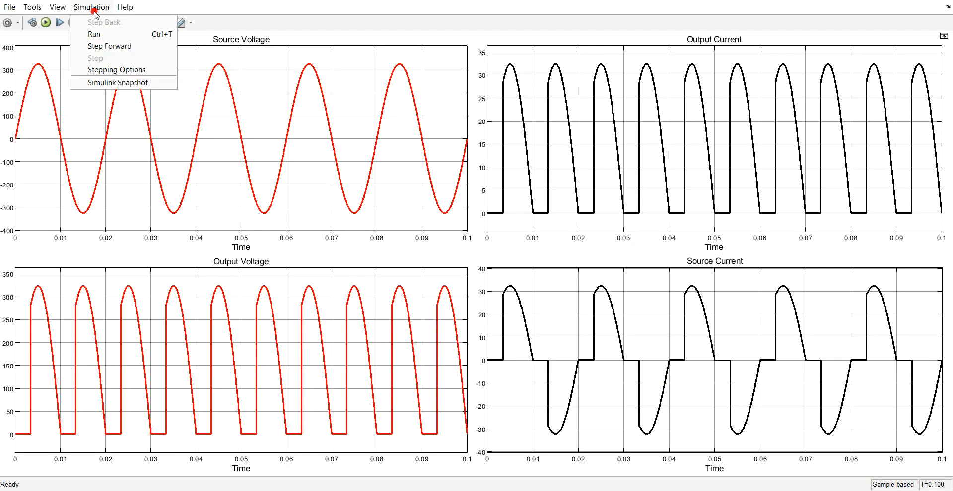
mouse_move(57, 9)
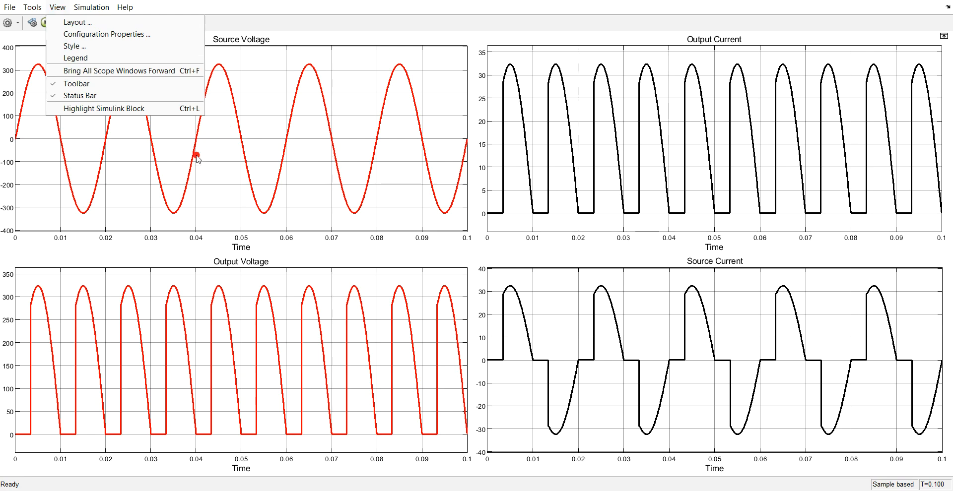
click(694, 213)
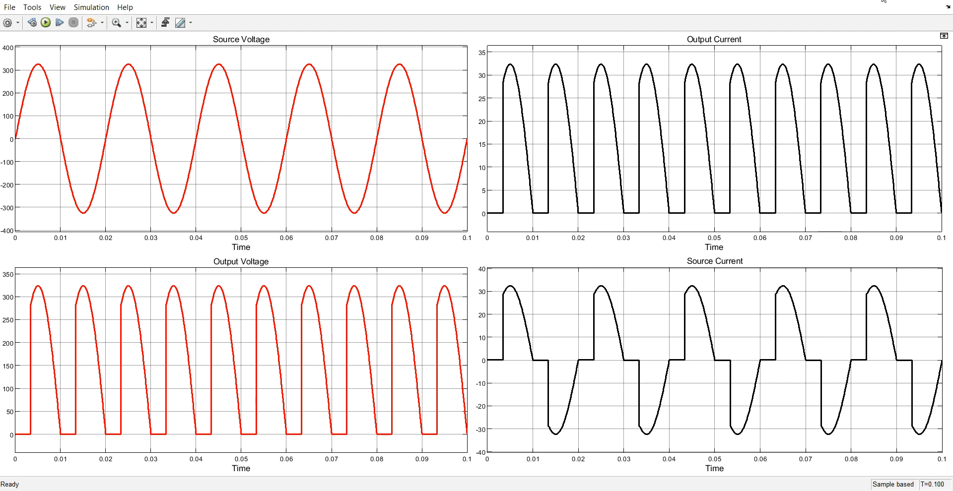
click(938, 1)
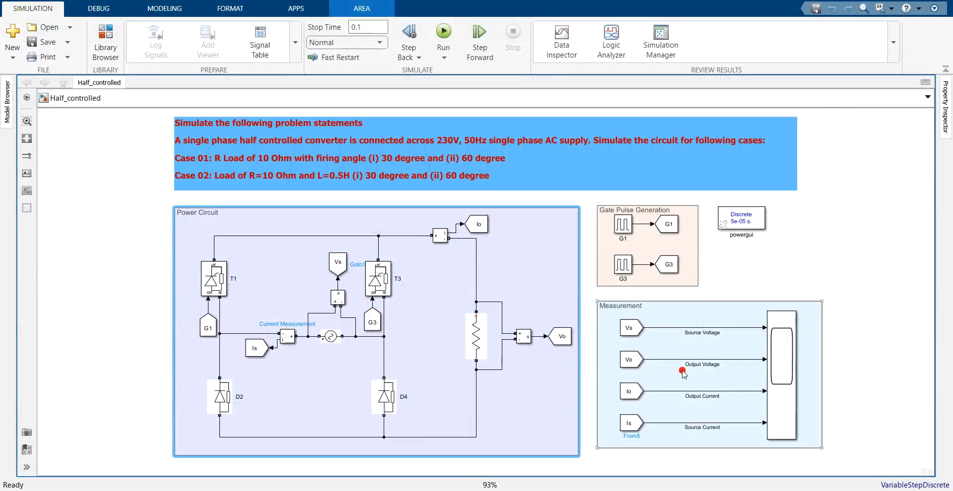
- Add a From block and place it in the empty area below the Power Circuit
click(859, 256)
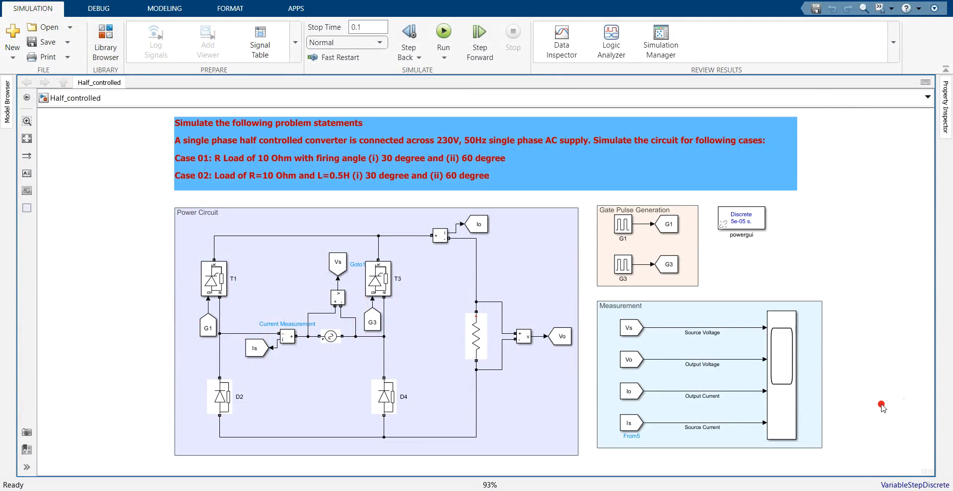
double_click(624, 464)
text(from)
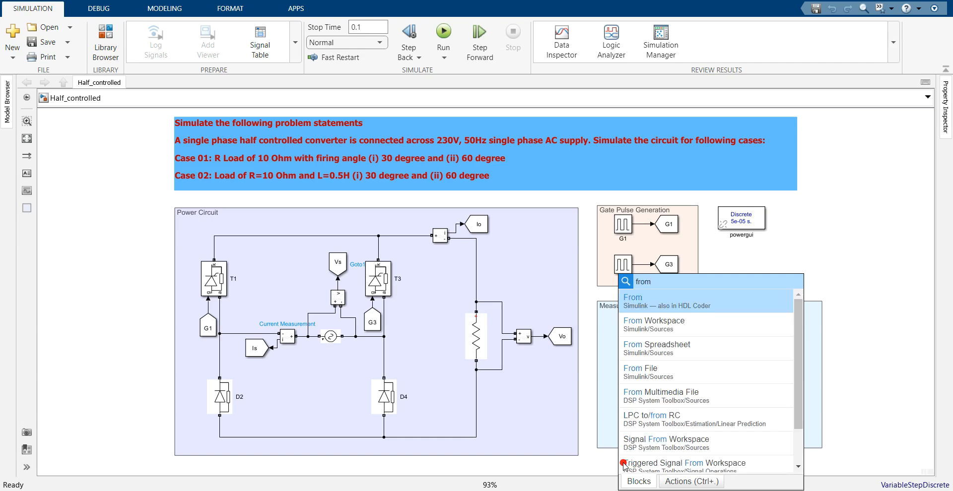
key(Return)
drag(620, 461, 345, 490)
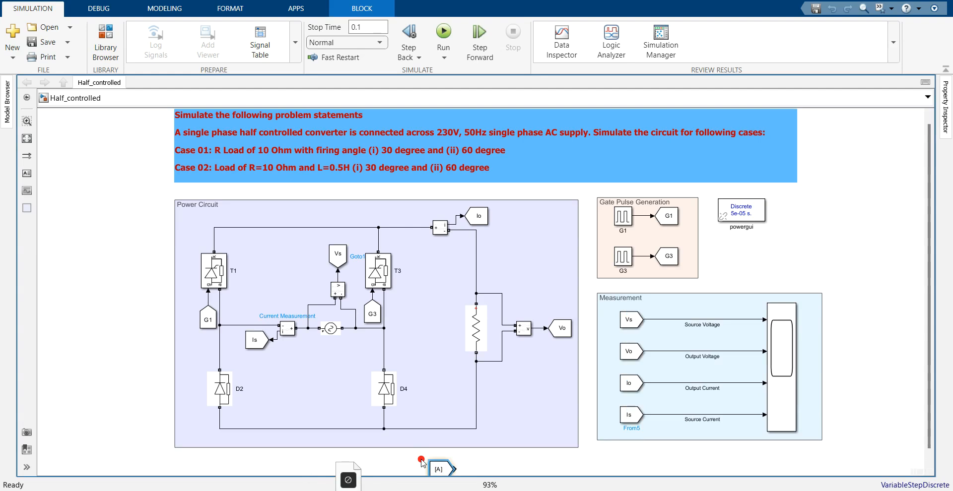
click(436, 467)
drag(620, 460, 278, 408)
- Set the Goto tag of the new From block below the Power Circuit to Vs
double_click(274, 406)
double_click(361, 388)
text(V)
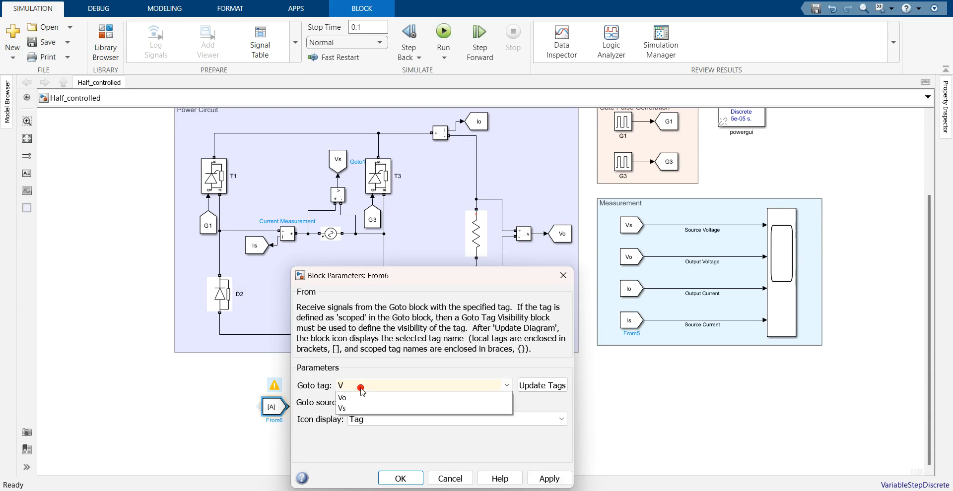
text(s)
click(499, 478)
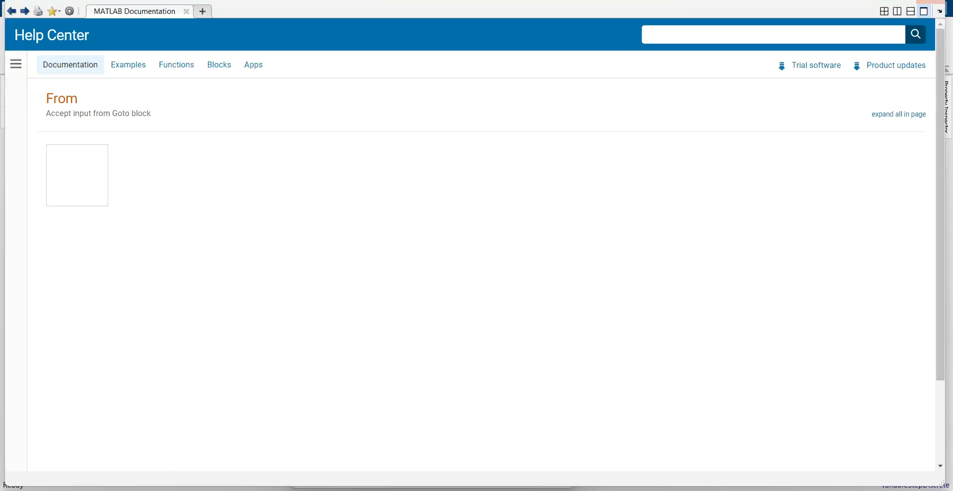
click(932, 1)
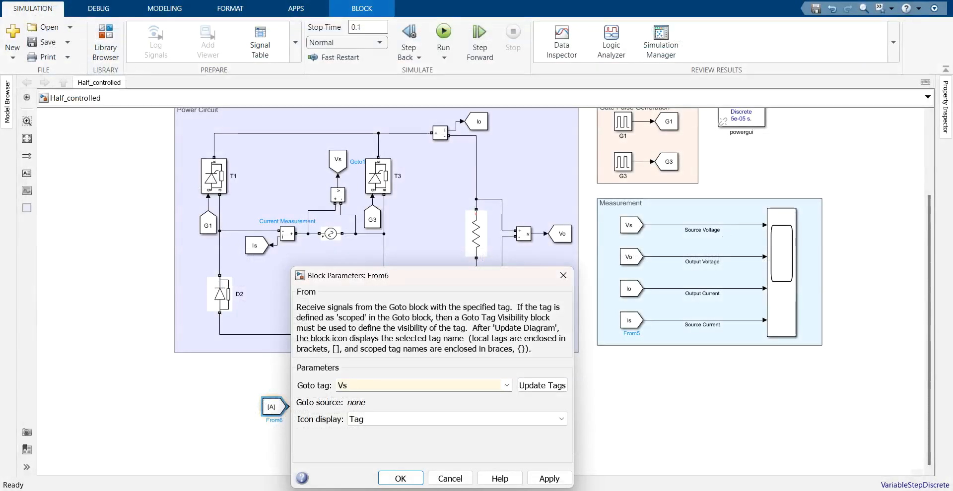
click(547, 478)
click(399, 477)
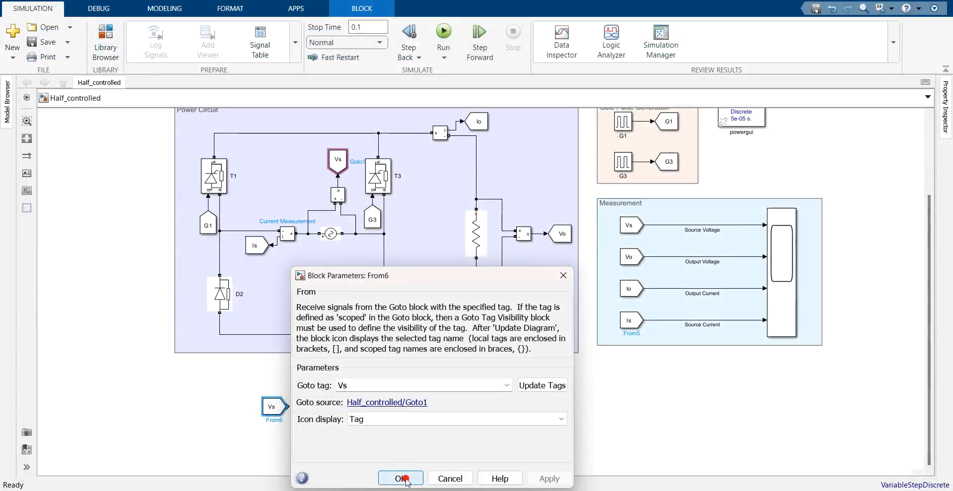
- Add the Specialized Power Systems Mean block beside the new Vs From block
double_click(373, 410)
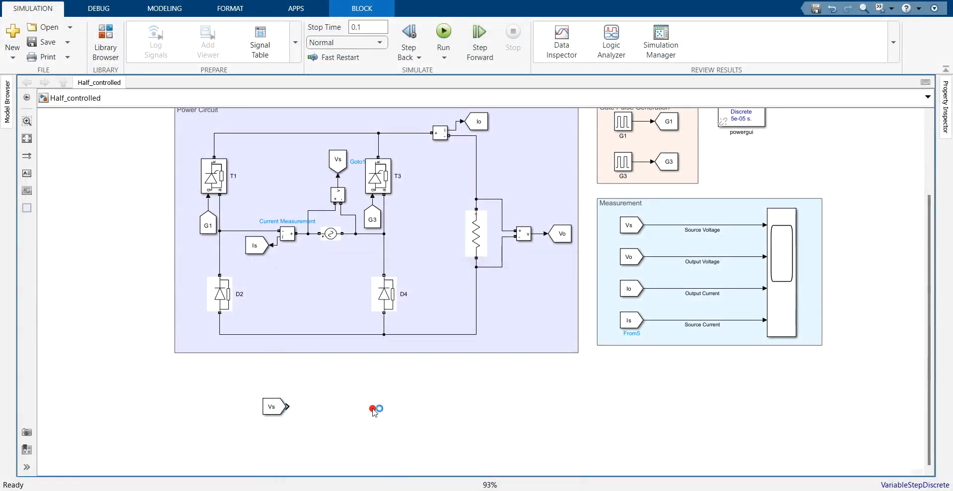
text(mean)
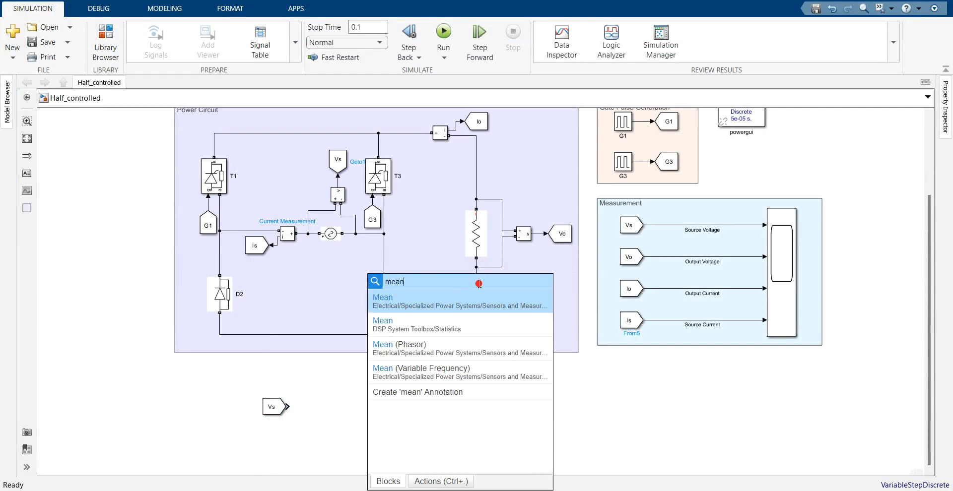
click(459, 301)
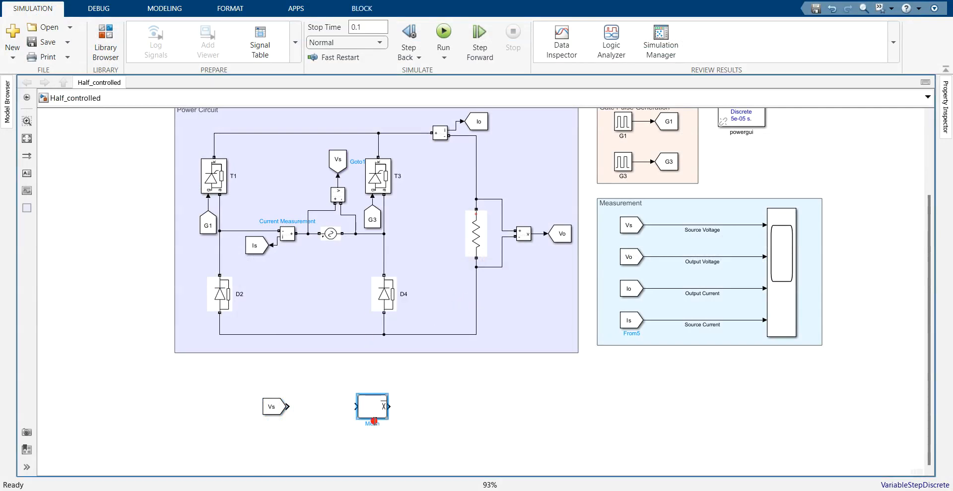
drag(373, 412, 430, 414)
- Set the Mean block's fundamental frequency to 50 Hz and move it slightly closer, level with the Vs From block
double_click(429, 414)
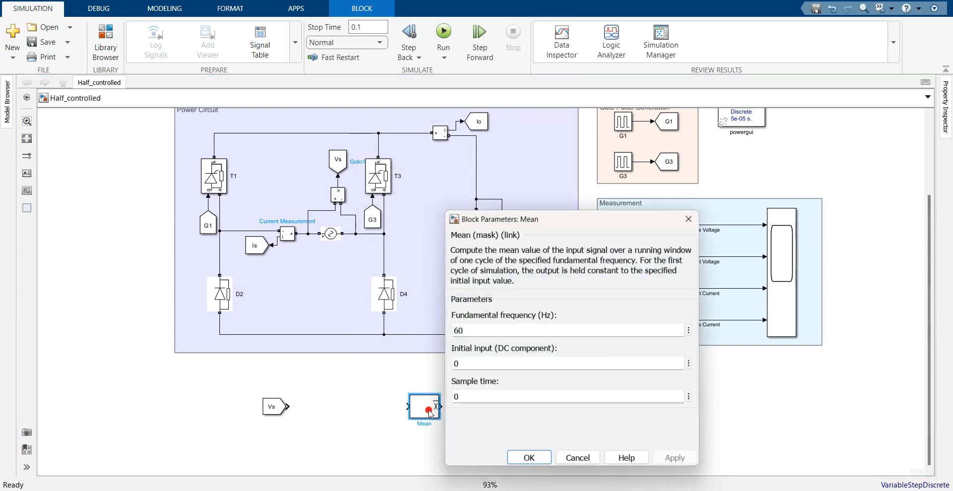
text(5)
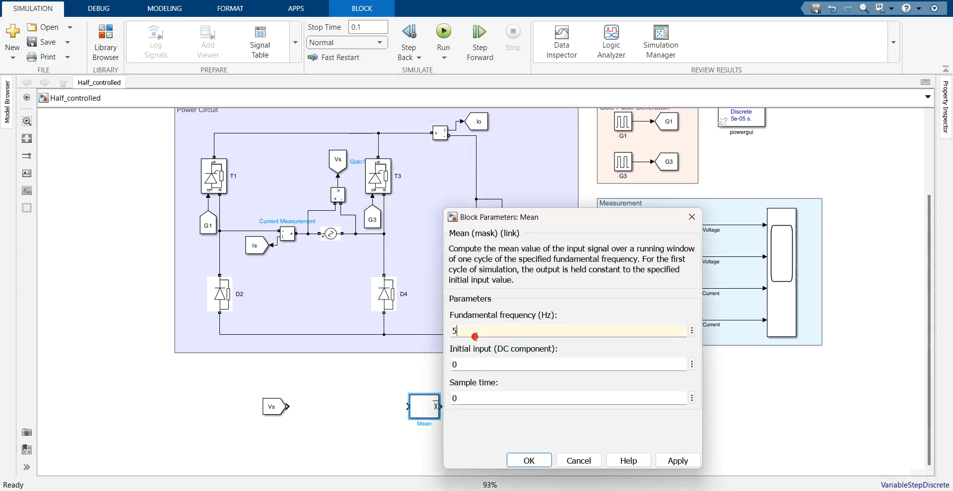
text(0)
click(684, 462)
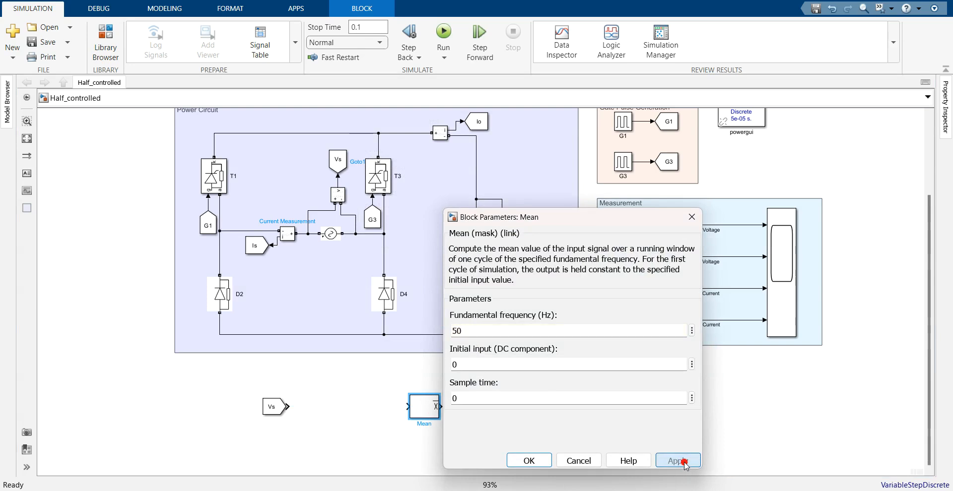
click(539, 462)
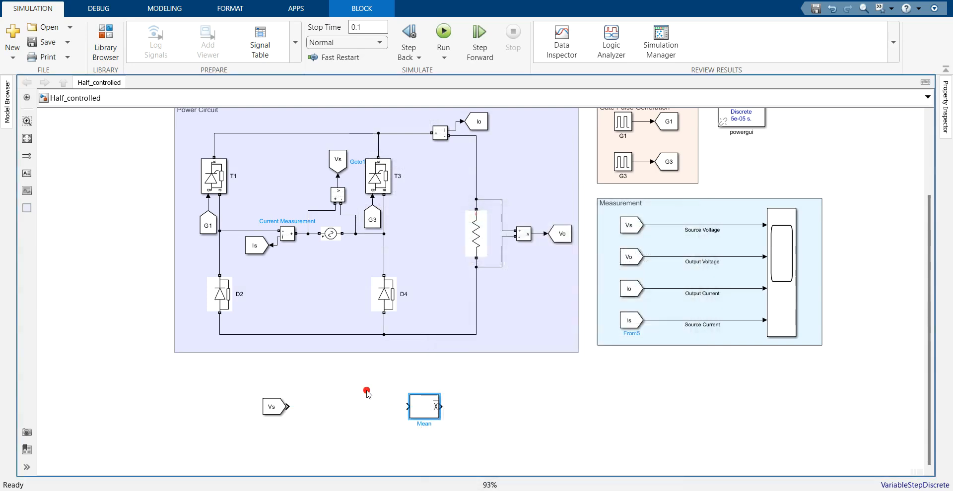
drag(429, 407, 411, 404)
click(356, 384)
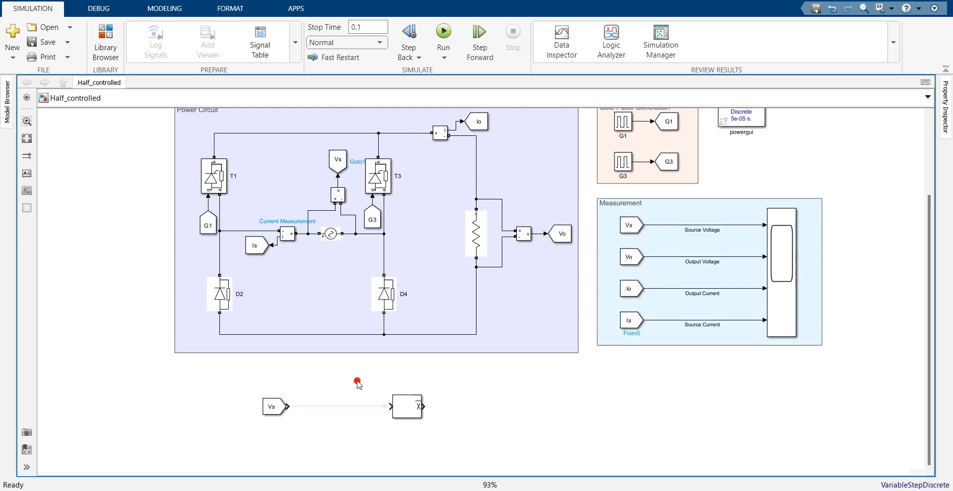
- Add an Abs block between the Vs From block and the Mean block, and wire all three in series
double_click(390, 369)
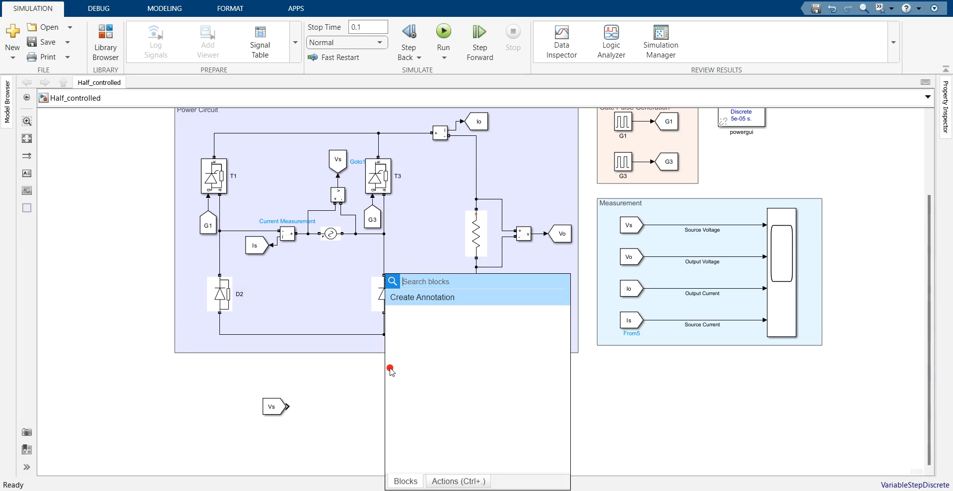
text(abs)
key(Return)
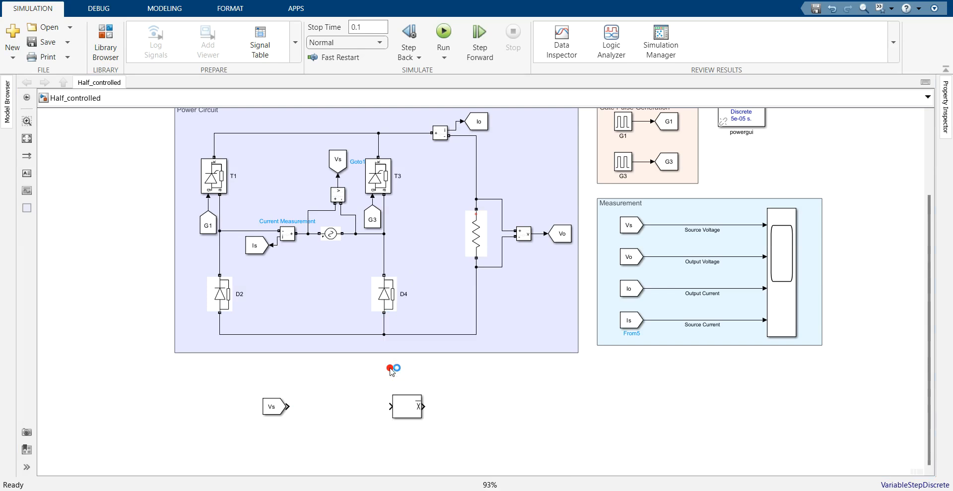
drag(391, 369, 369, 408)
click(379, 408)
click(315, 407)
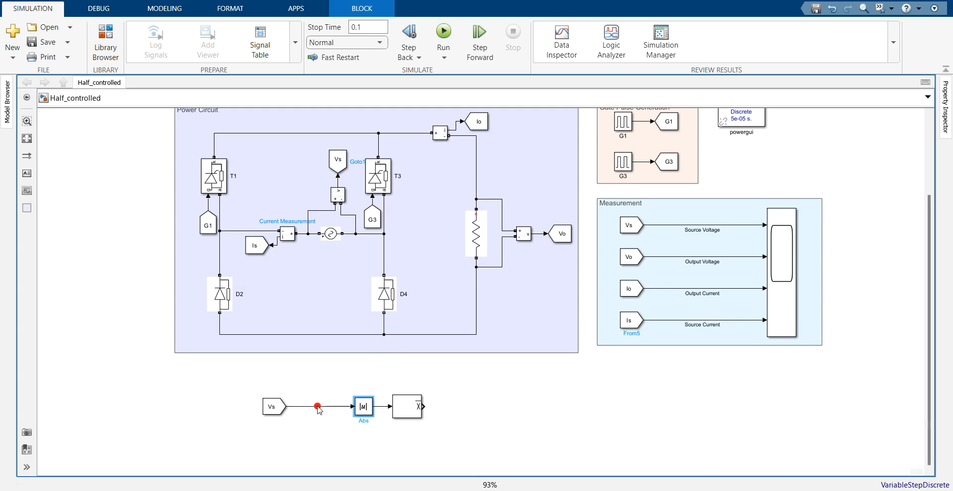
- Add an RMS block aligned below the Mean block and branch its input from the Vs signal line
click(370, 442)
double_click(369, 442)
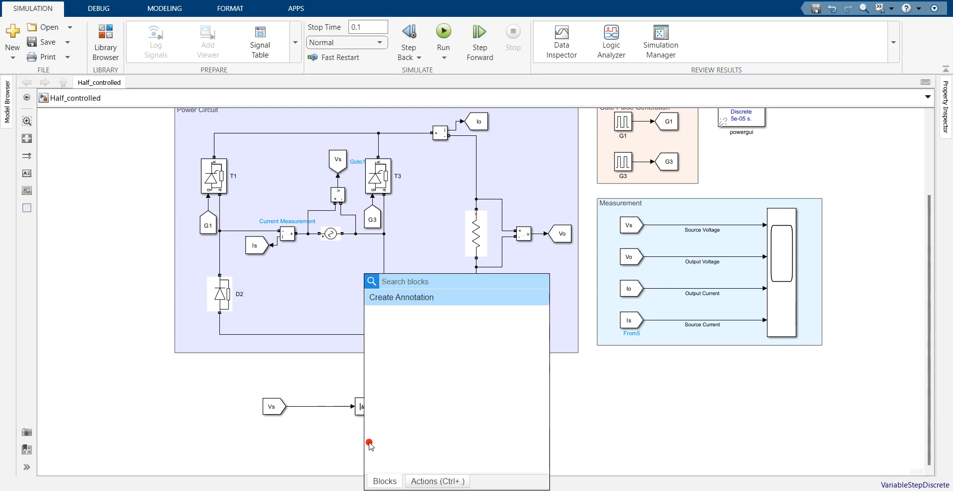
text(rms)
key(Return)
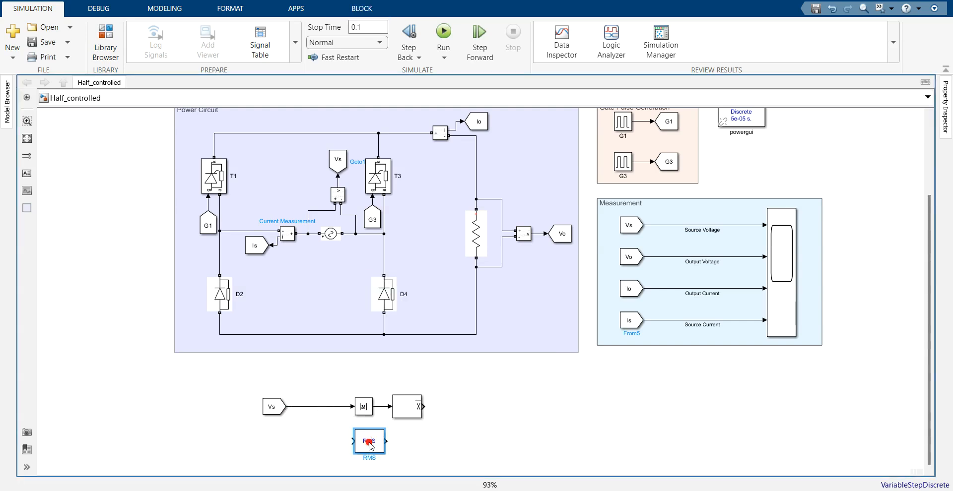
drag(352, 441, 316, 407)
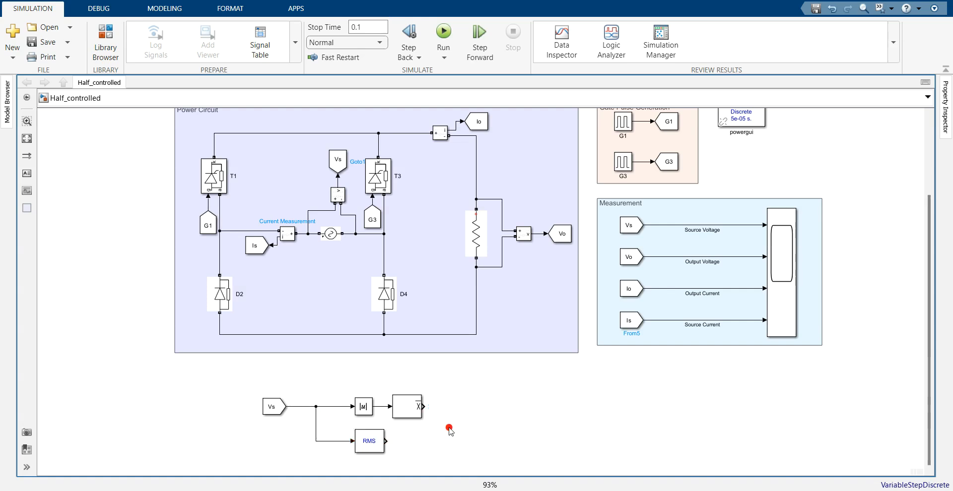
drag(374, 443, 411, 444)
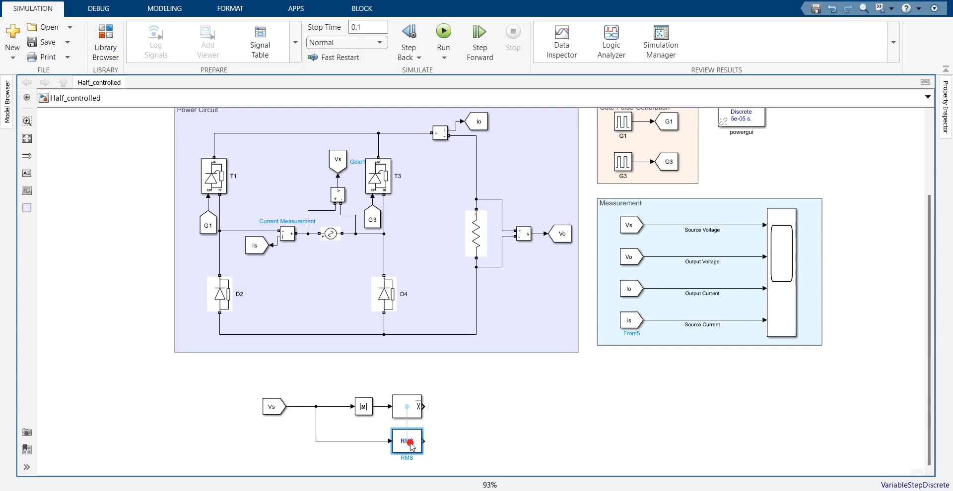
- Add a Display block beside the Mean and RMS blocks
double_click(483, 418)
text(dispal)
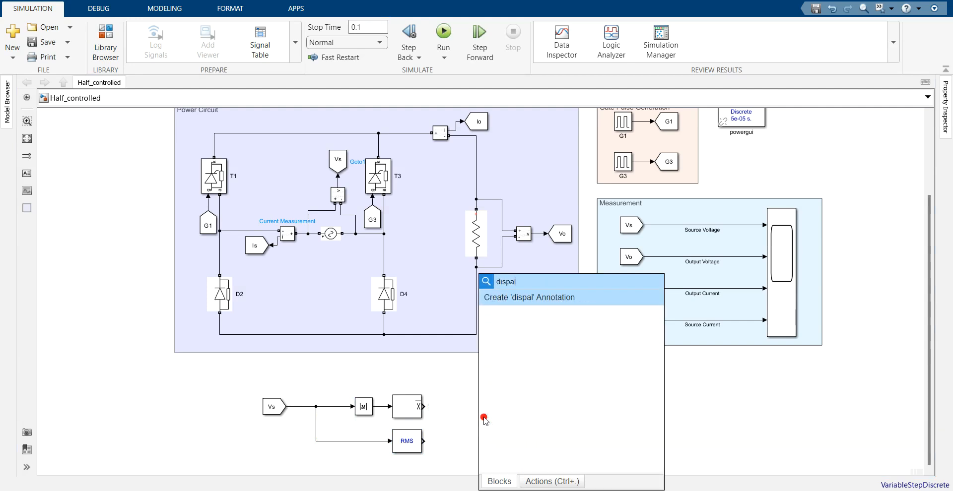
key(BackSpace)
text(play)
key(BackSpace)
key(BackSpace)
key(BackSpace)
key(BackSpace)
key(BackSpace)
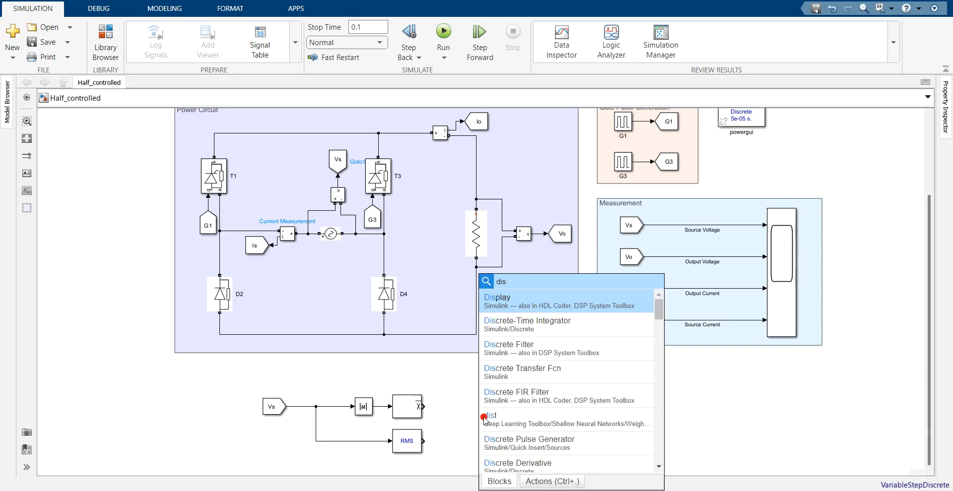
text(pla)
key(Return)
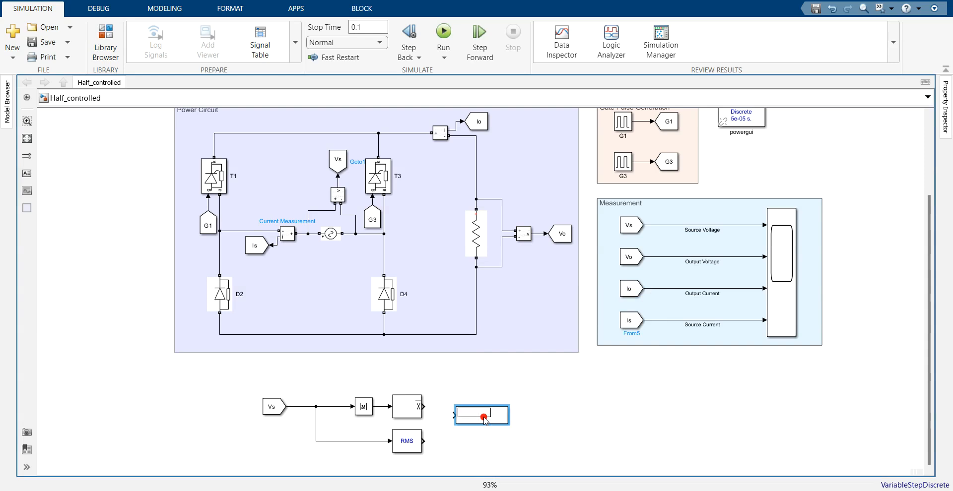
- Wire a separate Display block to each of the Mean and RMS outputs and run the simulation
drag(428, 411, 451, 442)
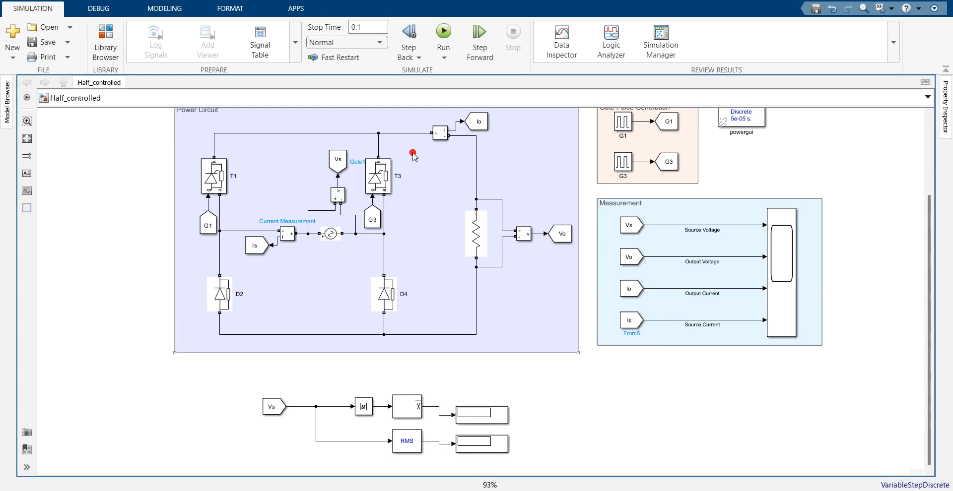
click(443, 33)
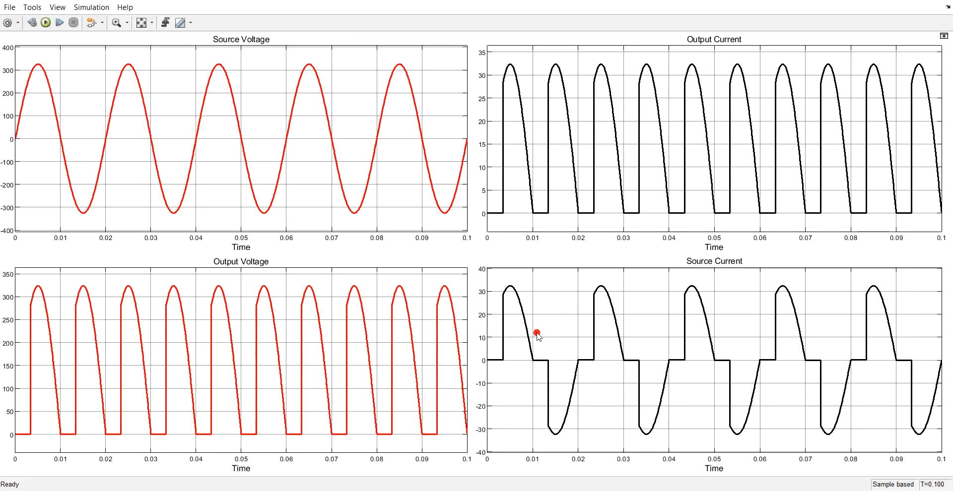
click(881, 1)
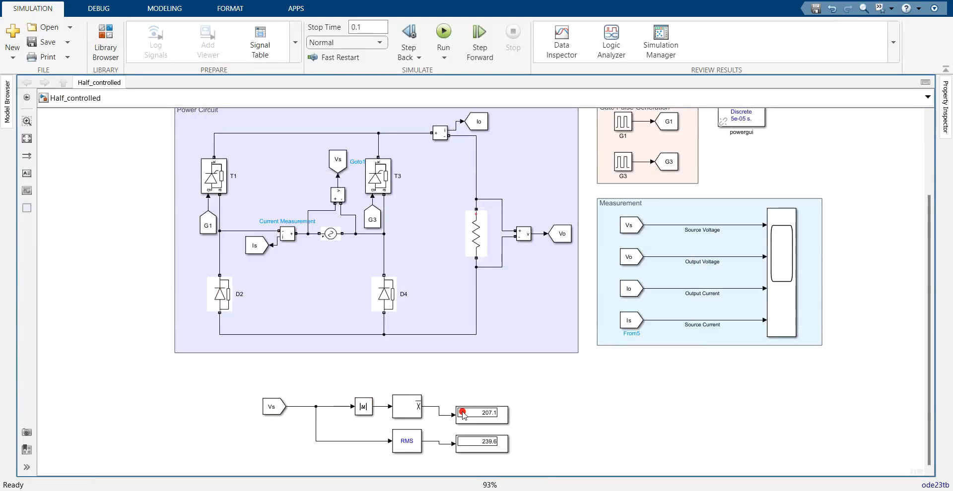
- Set the RMS block's fundamental frequency to 50 Hz and its initial value to 230, and check the Mean block's parameters
double_click(410, 447)
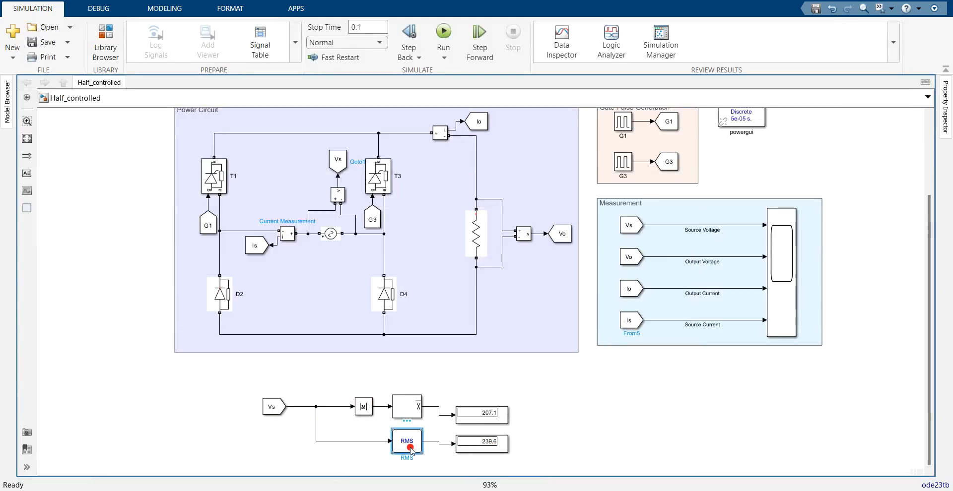
text(50)
double_click(467, 365)
text(230)
click(661, 461)
click(513, 461)
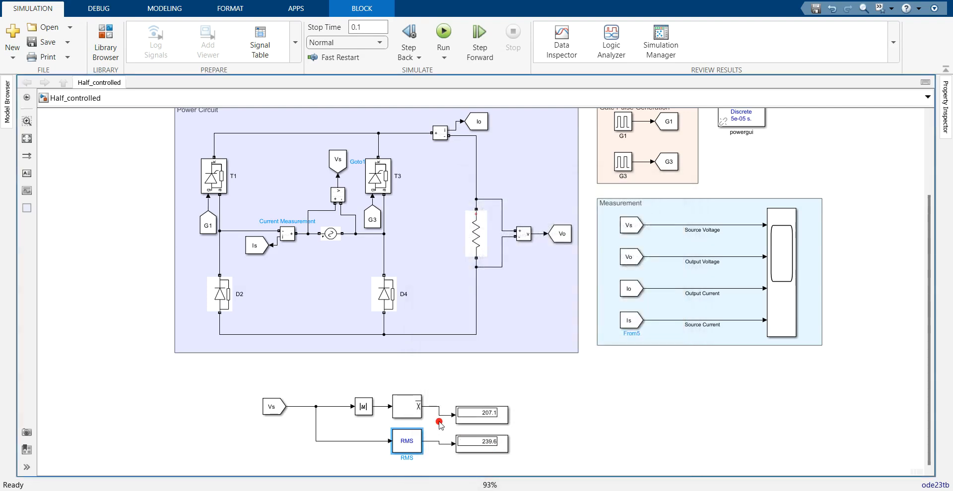
double_click(401, 403)
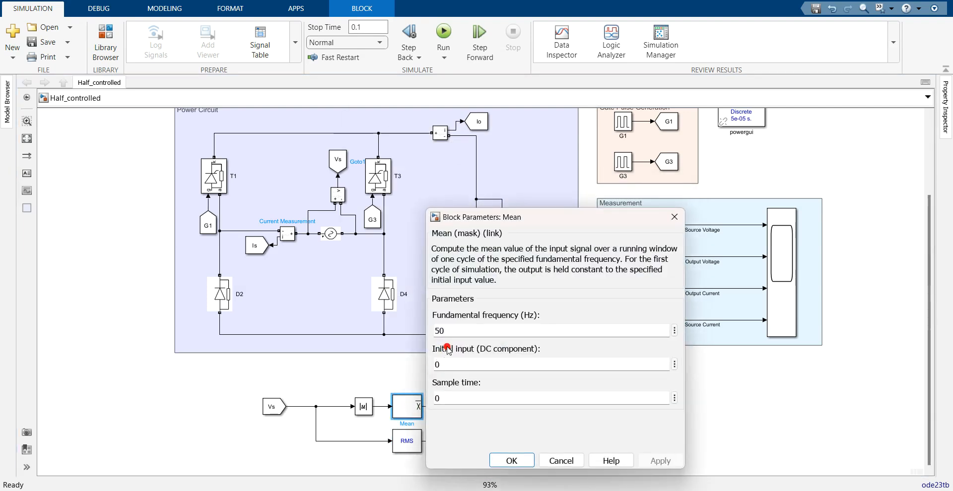
click(511, 461)
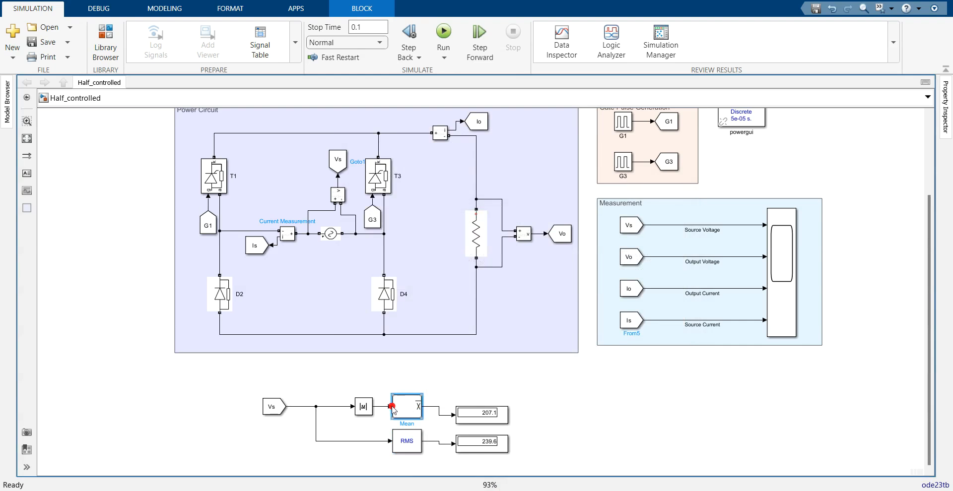
- Rerun the simulation and align the two Display blocks level with the Mean and RMS outputs
click(449, 29)
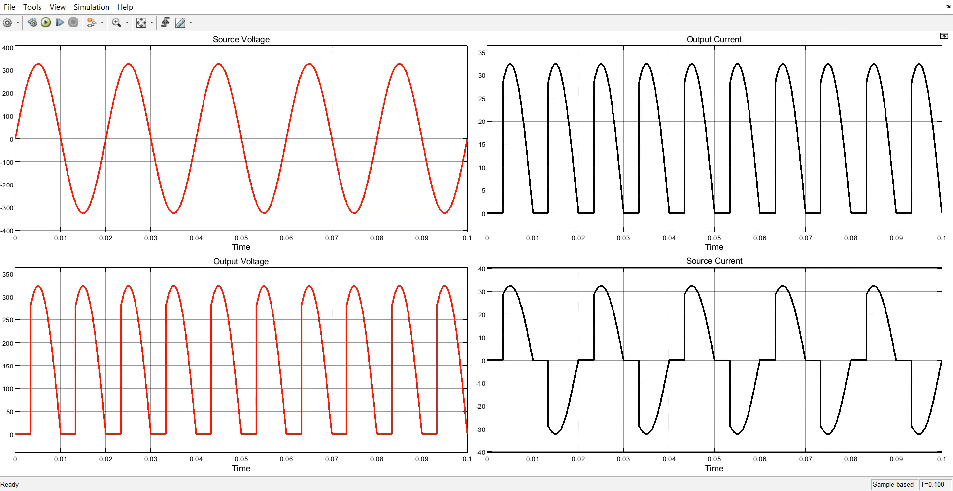
click(884, 1)
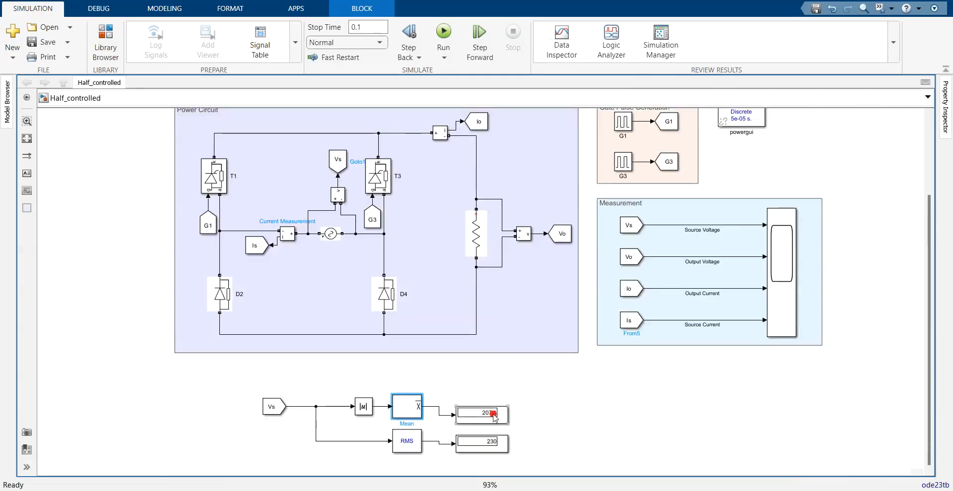
drag(494, 416, 493, 407)
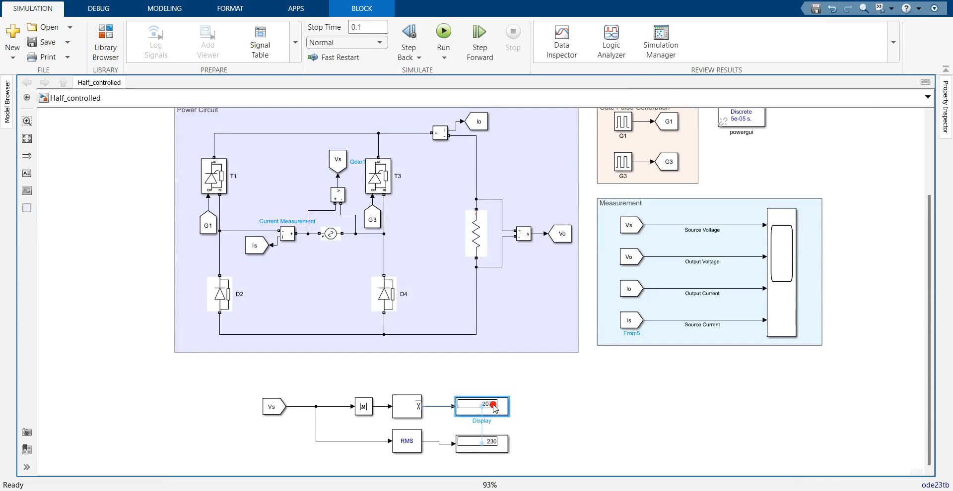
drag(479, 447, 479, 443)
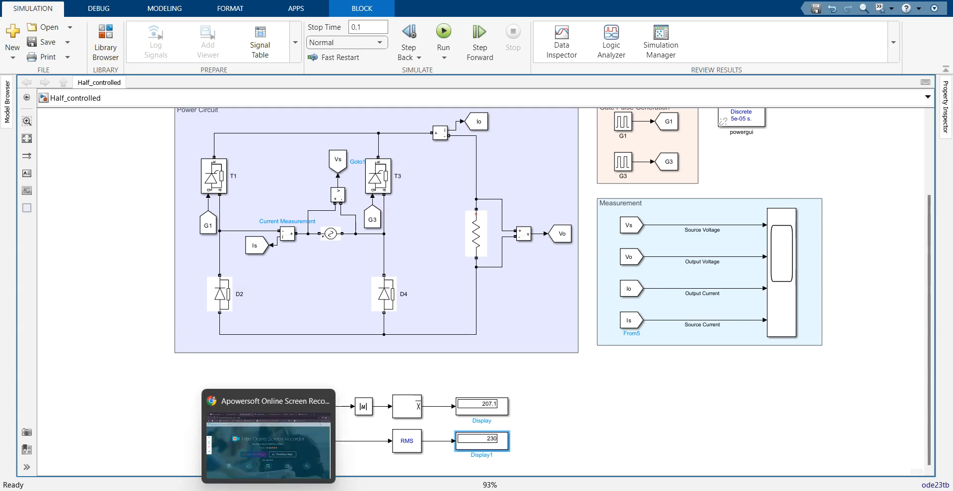
- Switch to the MATLAB command window and evaluate 230/1.11 to check the mean value, and return to the model
mouse_move(296, 490)
click(165, 466)
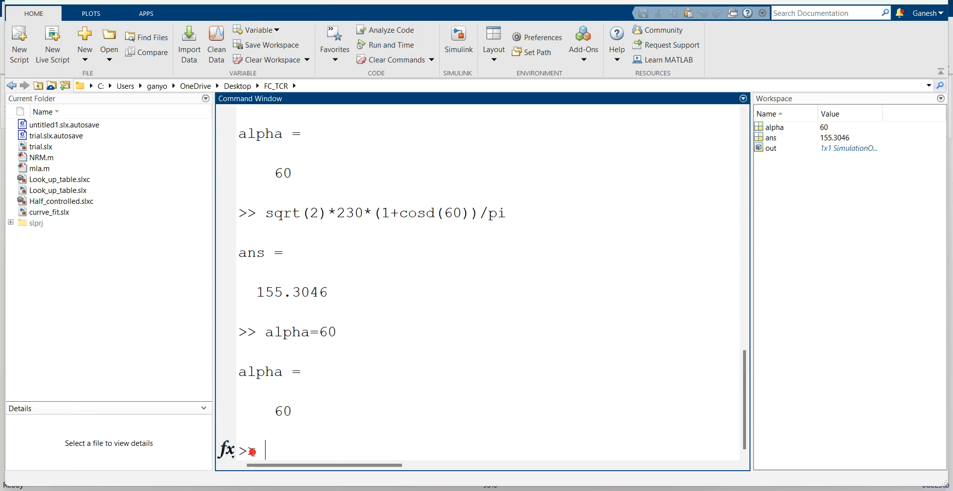
text(230/1.11)
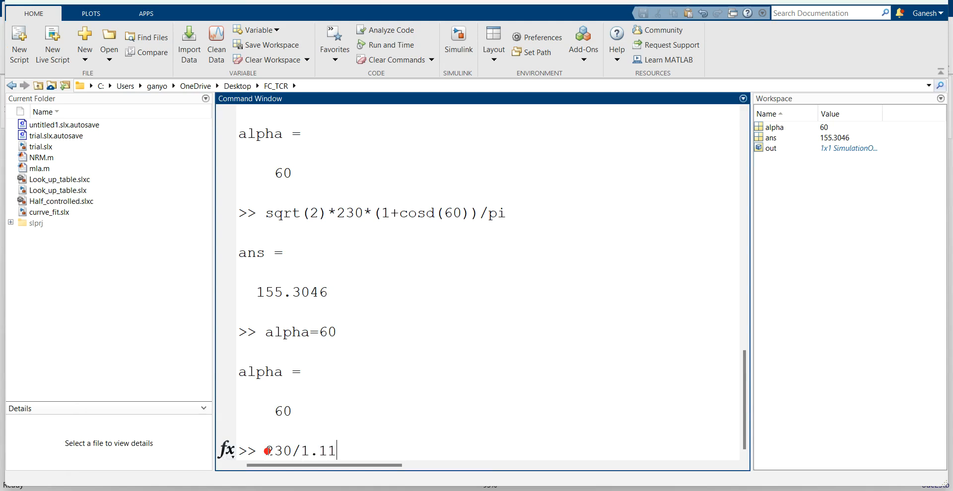
key(Return)
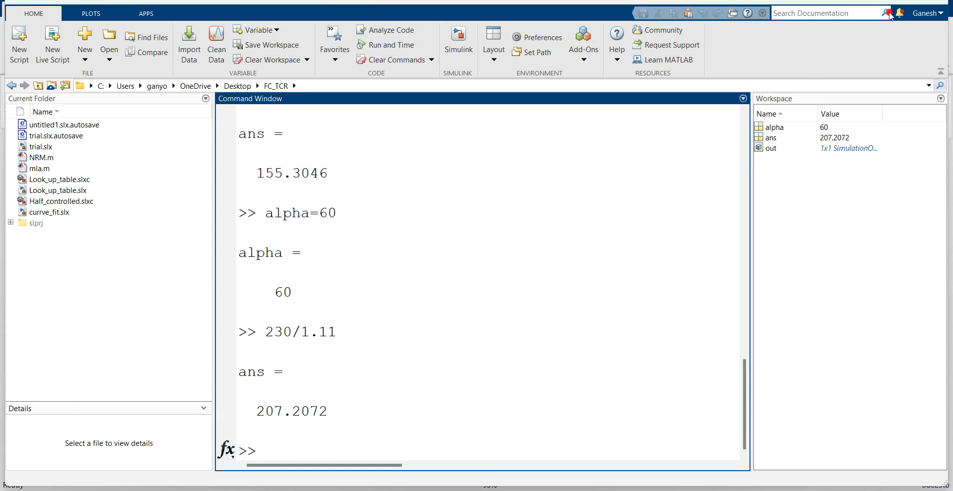
click(877, 1)
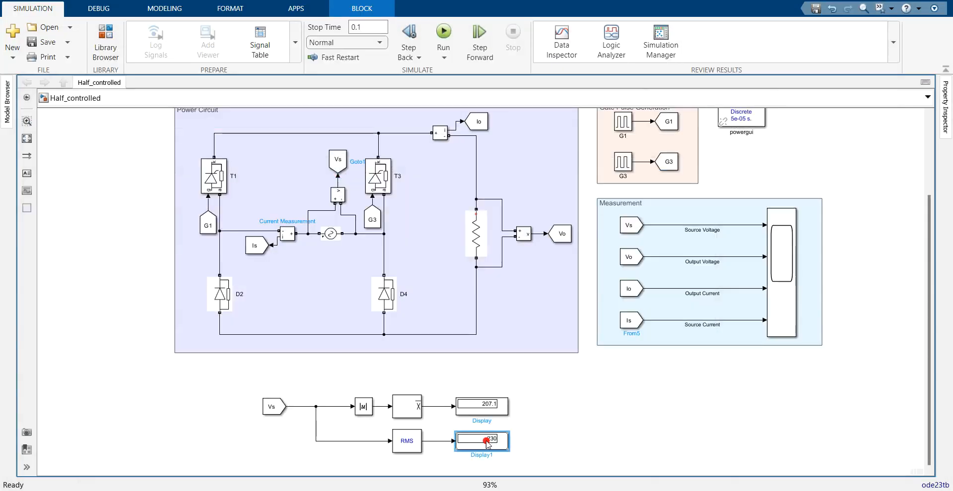
- Move the mean Display block farther from the Mean block and delete the Vs input wires and both Display wires
click(567, 442)
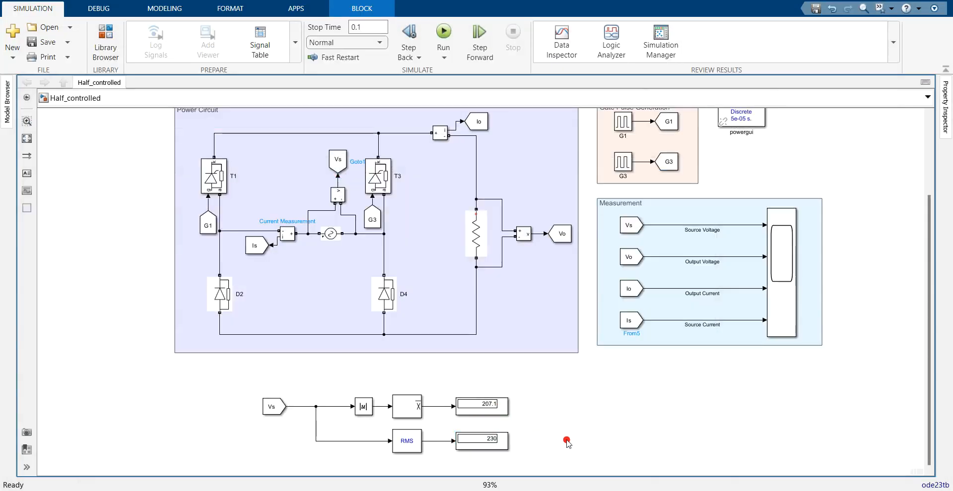
drag(303, 388, 452, 447)
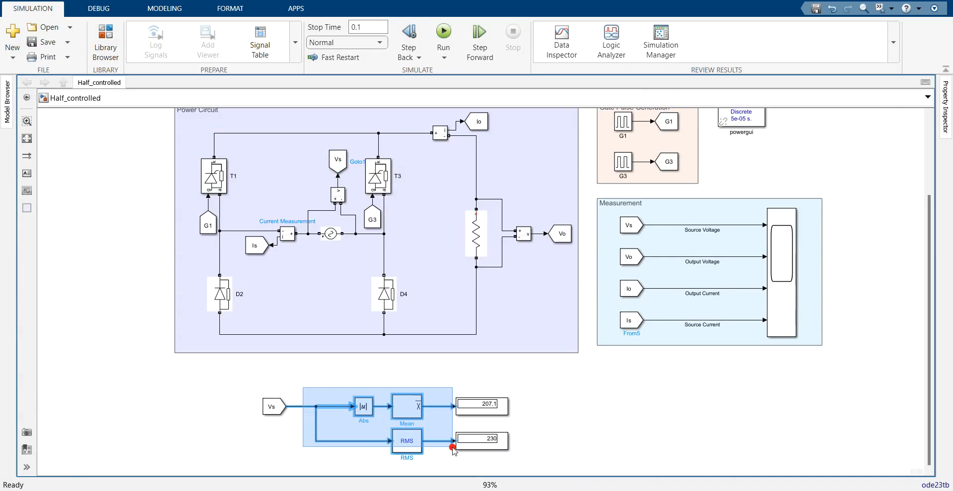
drag(488, 404, 529, 405)
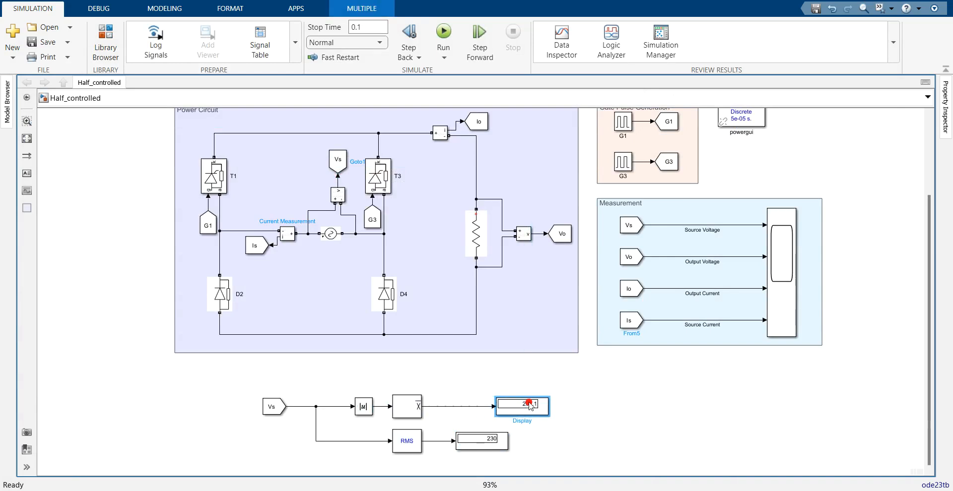
click(459, 406)
key(Delete)
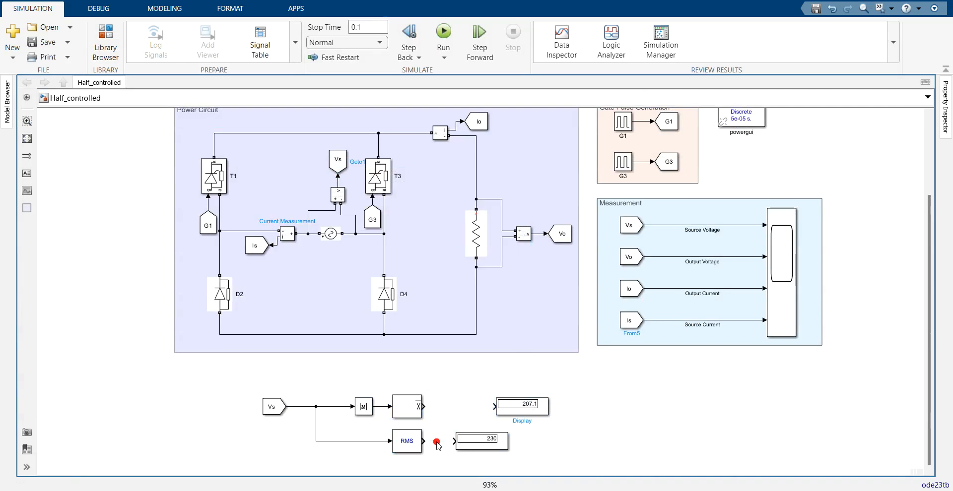
key(Delete)
click(297, 407)
key(Delete)
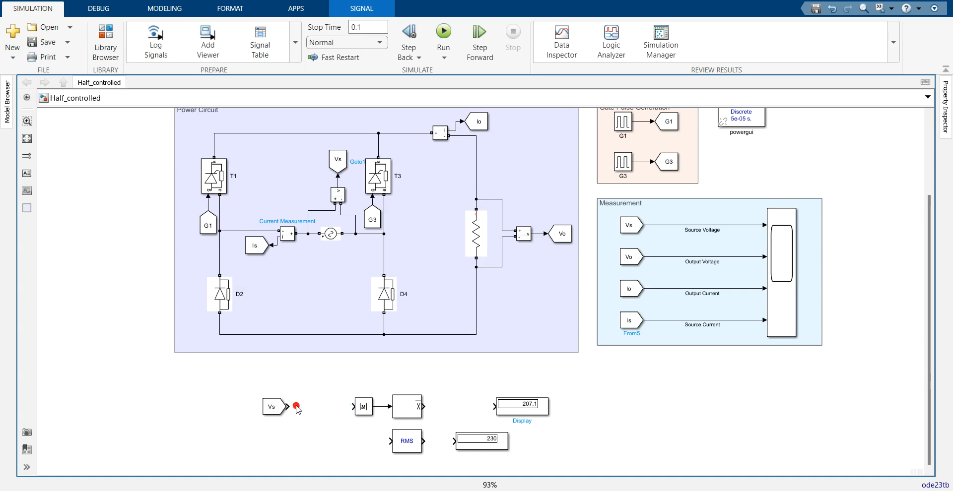
- Draw an open-ended input line into the Abs block and branch it to the RMS block's input
mouse_move(388, 441)
mouse_down()
mouse_move(353, 405)
mouse_move(341, 419)
mouse_move(328, 408)
mouse_move(344, 411)
mouse_move(309, 407)
mouse_move(333, 426)
mouse_up()
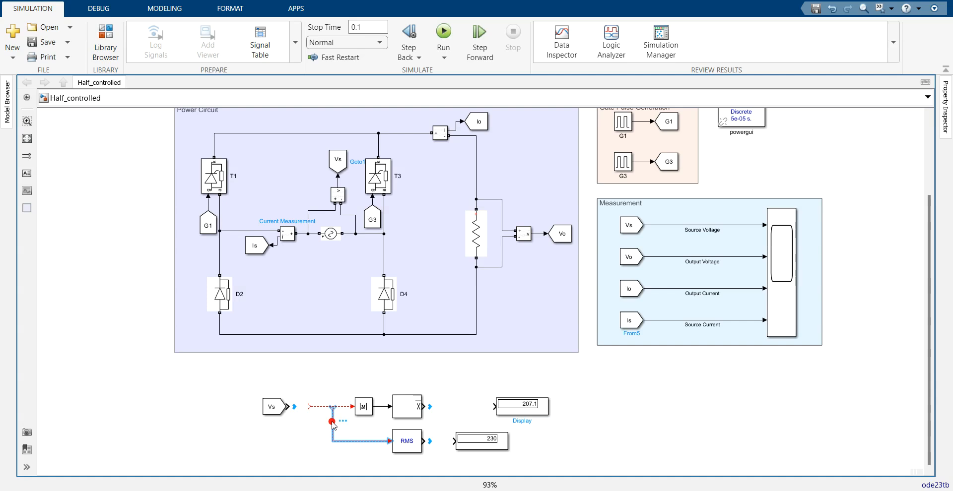
key(Delete)
mouse_move(391, 438)
mouse_down()
mouse_move(337, 421)
mouse_move(336, 406)
mouse_up()
- Group the Abs, Mean and RMS blocks with their input line into a subsystem, enlarged and wired to the Vs From block
drag(297, 383, 438, 462)
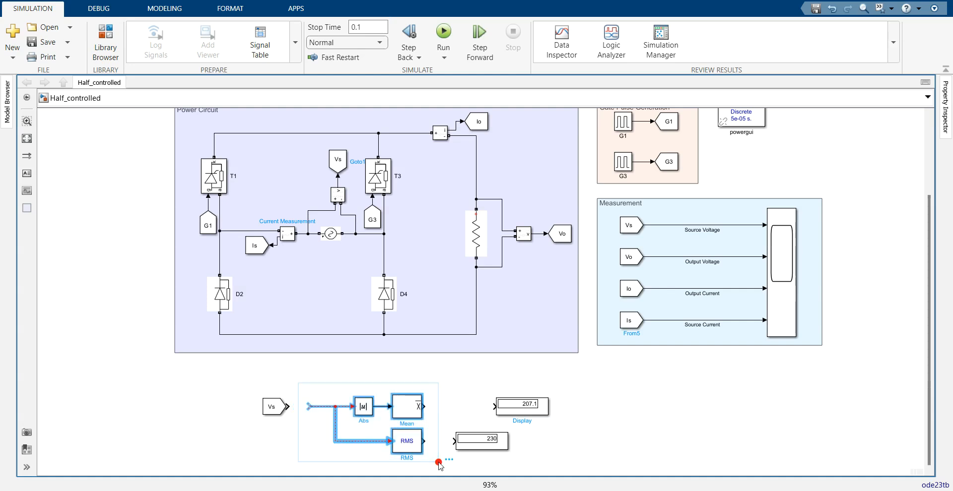
right_click(406, 406)
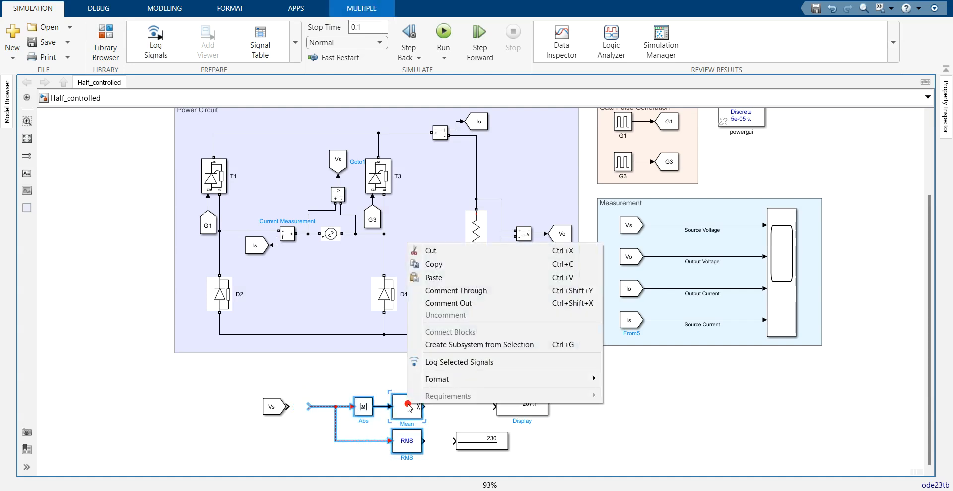
click(451, 344)
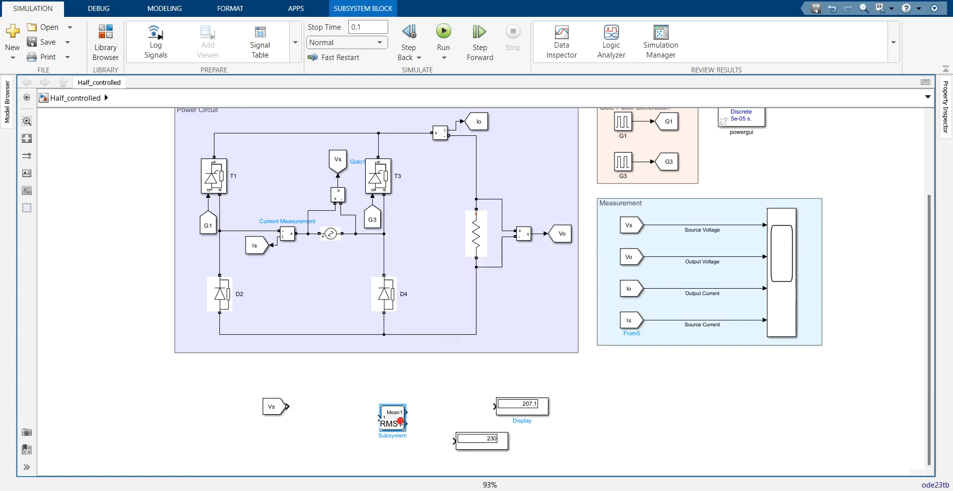
click(393, 377)
drag(384, 418, 350, 405)
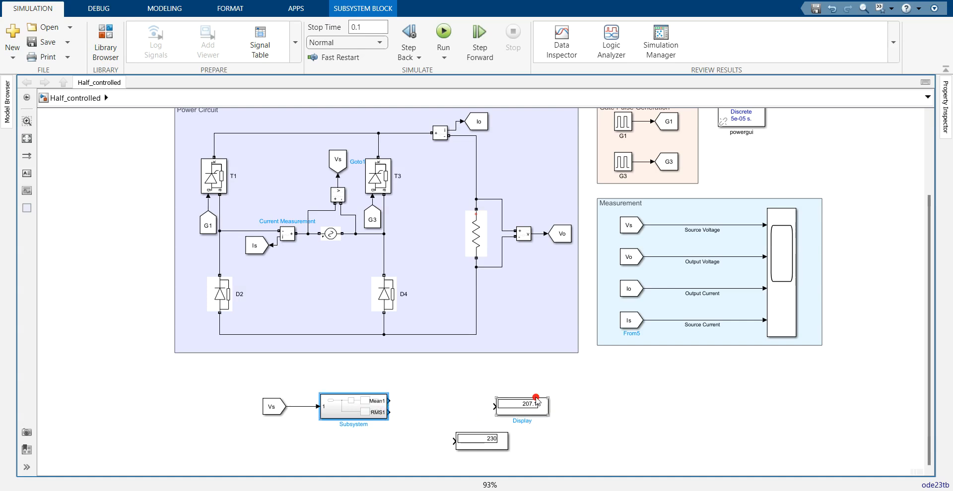
- Move both Display blocks well clear of the subsystem and place a copy of the Vs From block and subsystem below the original
drag(527, 402, 682, 388)
drag(481, 441, 718, 428)
drag(236, 392, 454, 438)
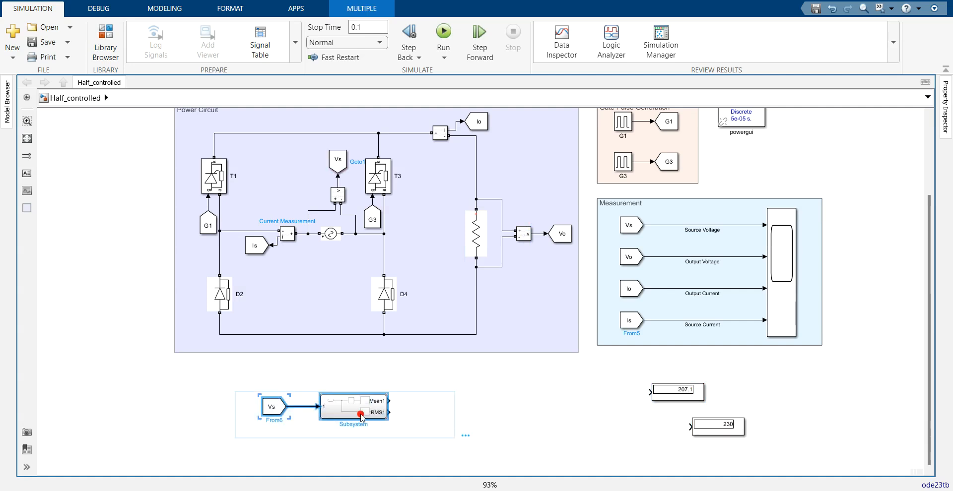
click(311, 457)
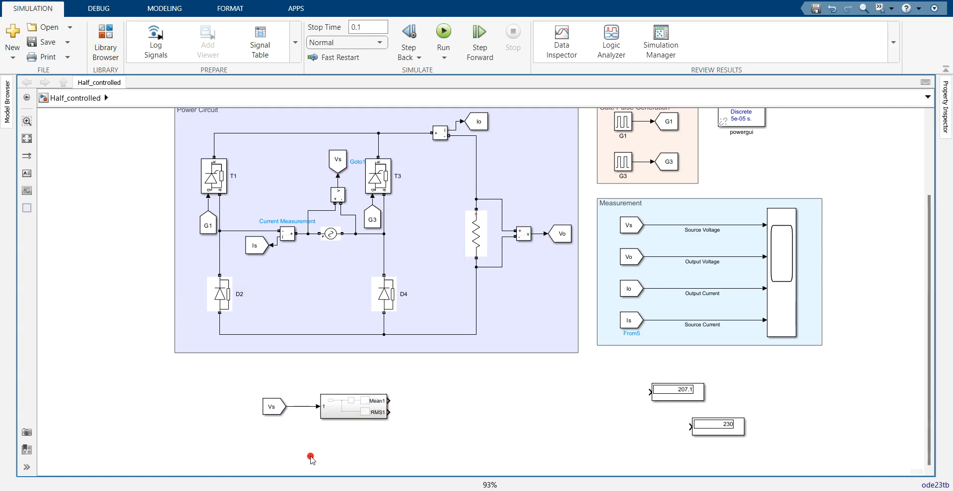
key(ctrl+v)
drag(379, 461, 326, 450)
- Set the copied From block's Goto tag to Vo
click(267, 456)
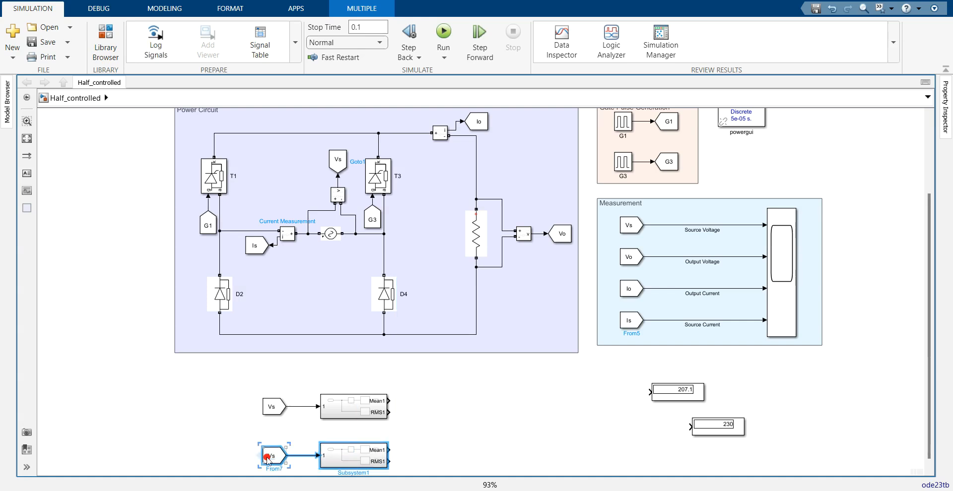
double_click(266, 457)
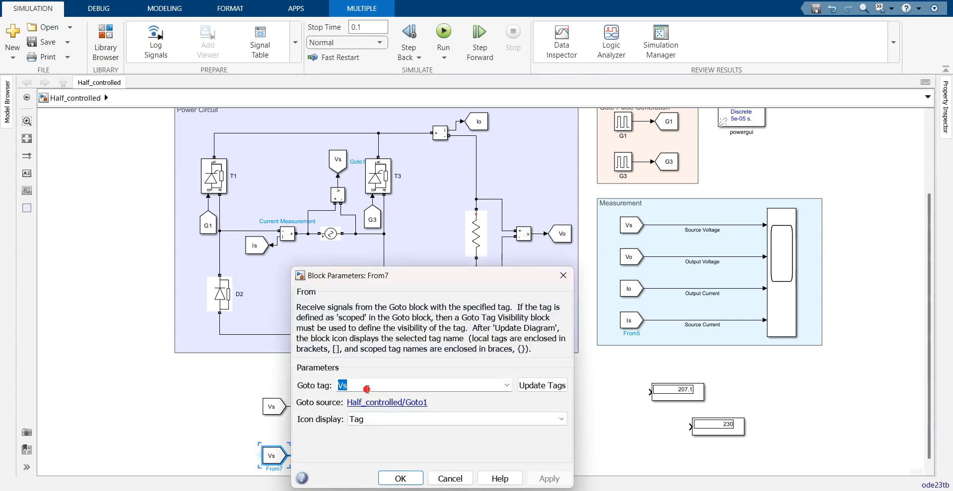
text(Vo)
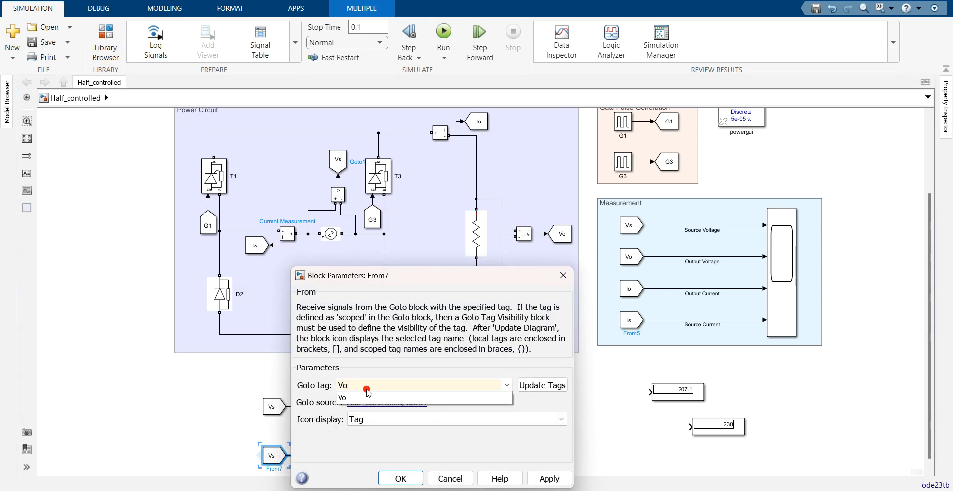
click(550, 480)
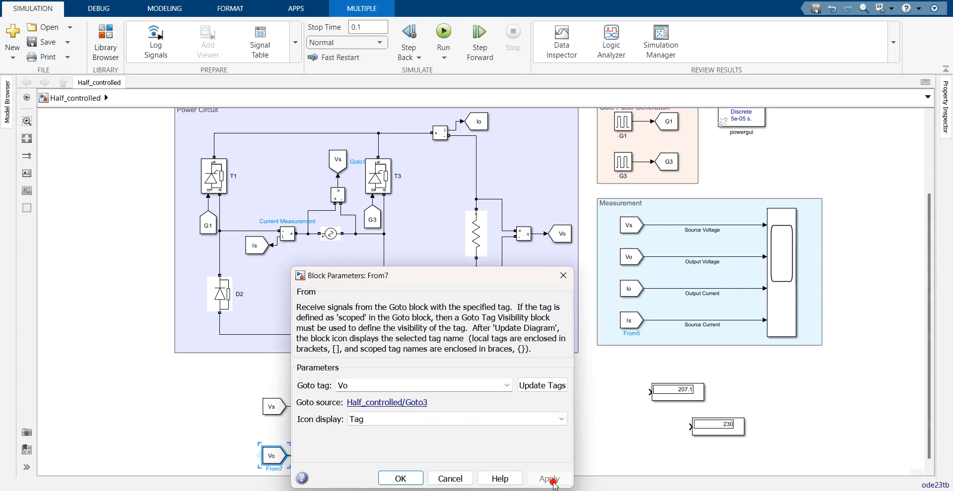
click(401, 478)
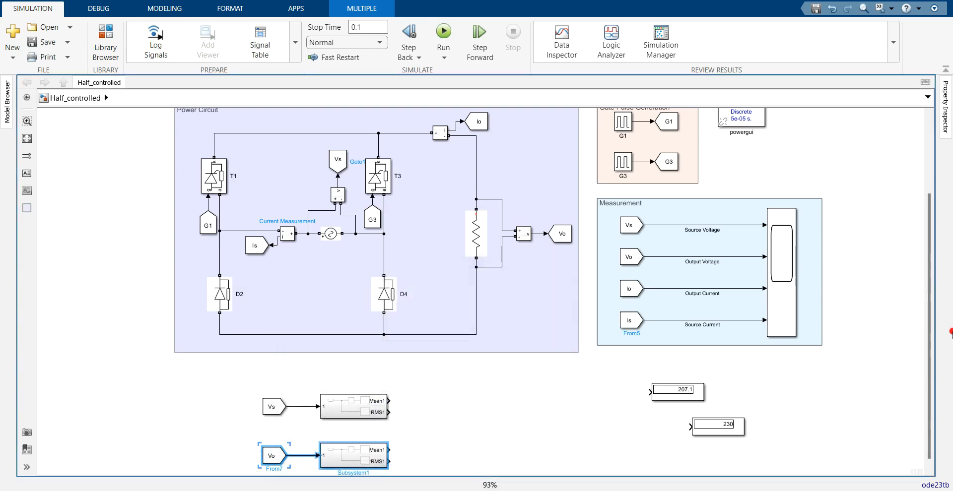
- Duplicate both From-and-subsystem rows and line the copies up directly below the originals
scroll(931, 379, down, 1)
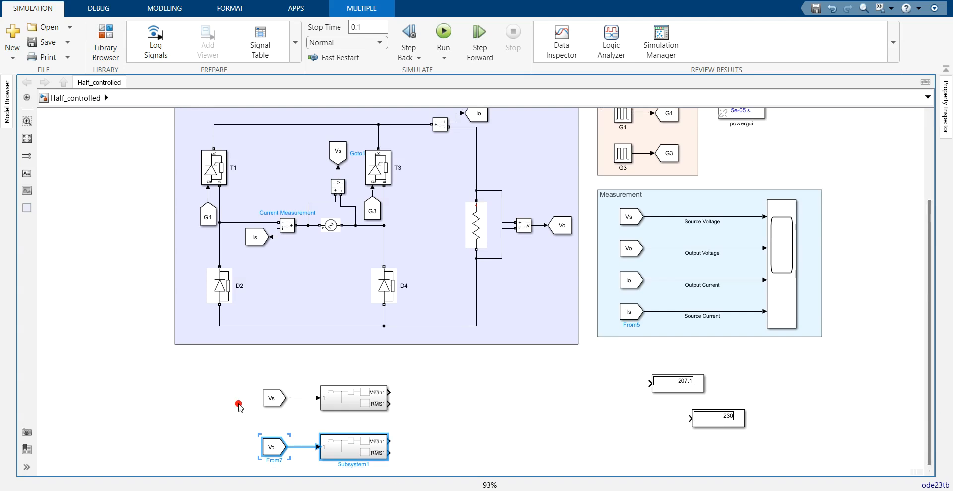
drag(240, 384, 408, 469)
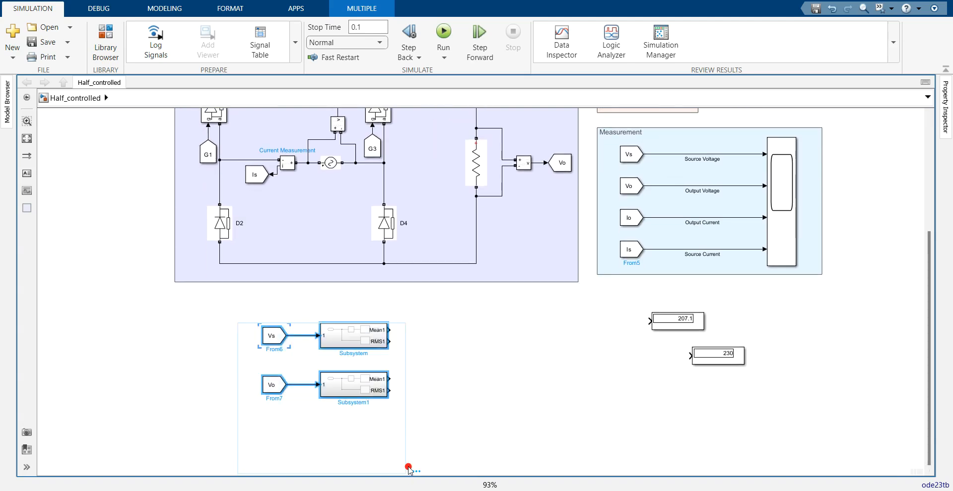
click(254, 443)
key(ctrl+v)
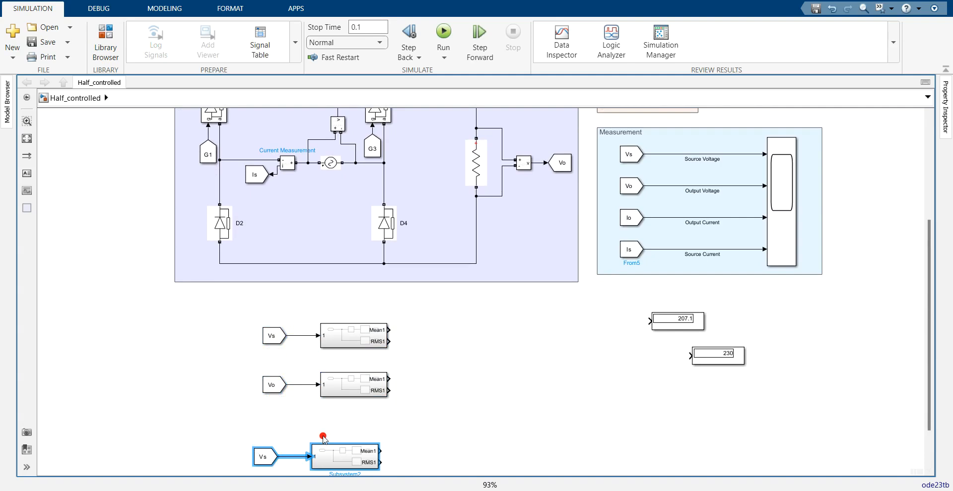
drag(332, 449, 342, 431)
- Set the third row's From block to the Goto tag Io
double_click(276, 437)
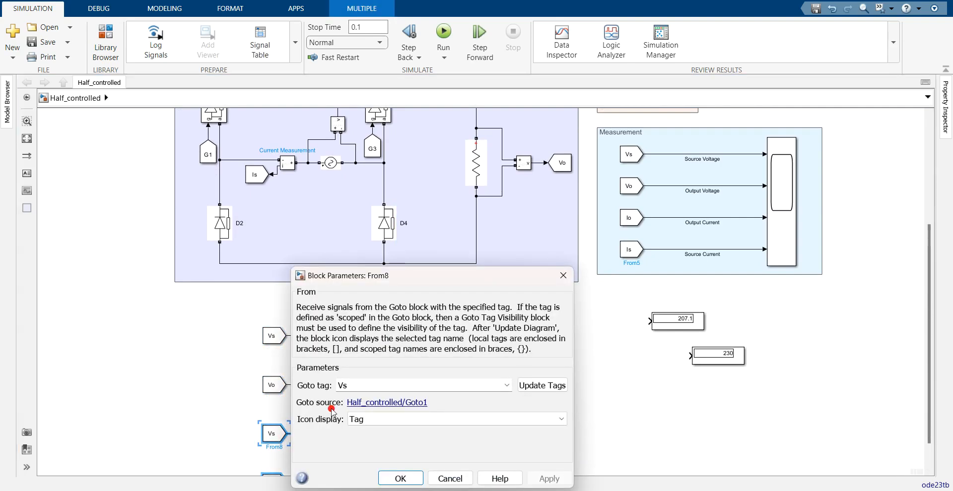
text(Io)
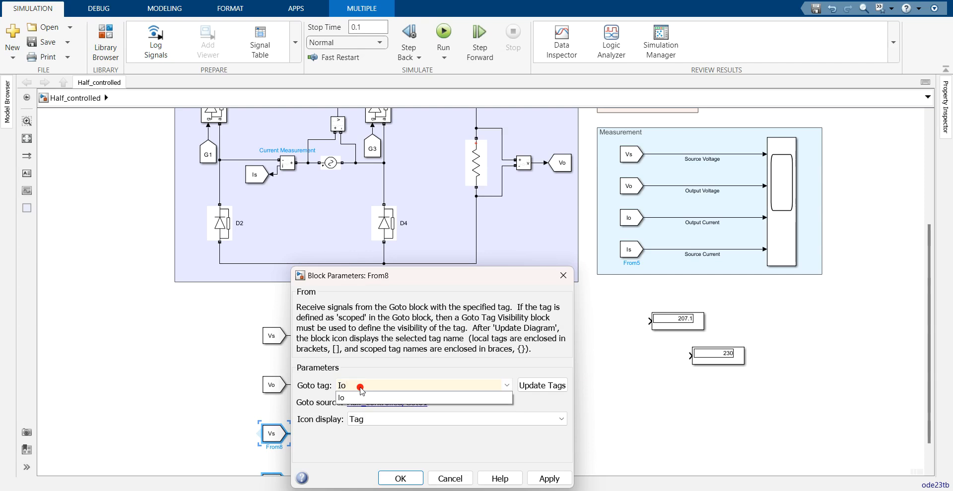
click(540, 477)
click(435, 479)
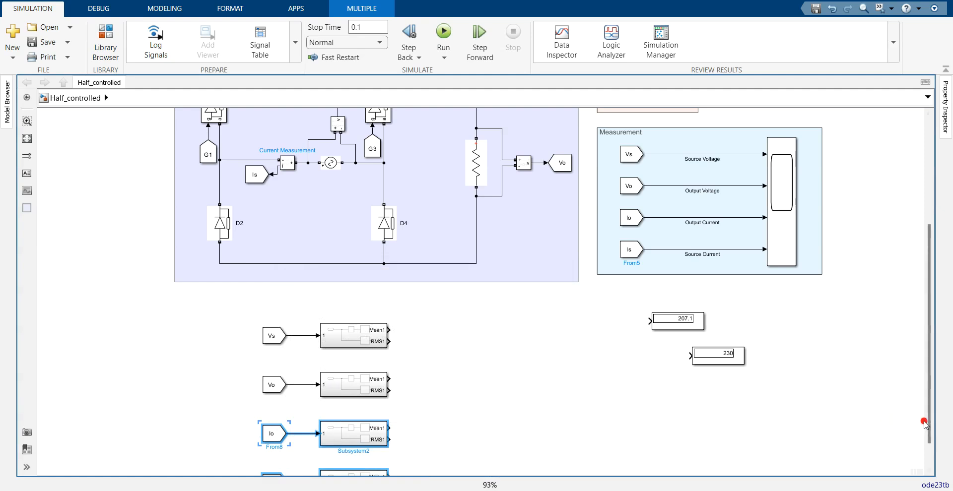
- Set the fourth row's From block to the Goto tag Is
drag(930, 425, 929, 467)
double_click(265, 447)
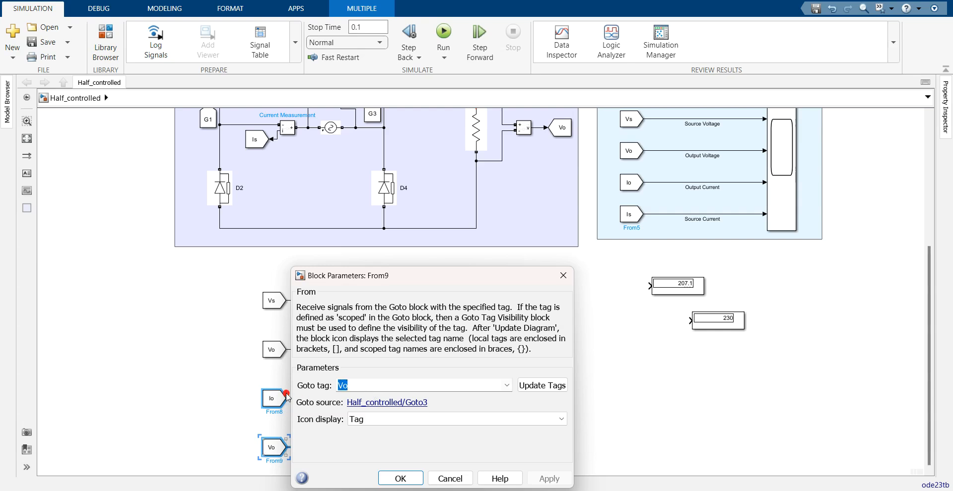
text(Is)
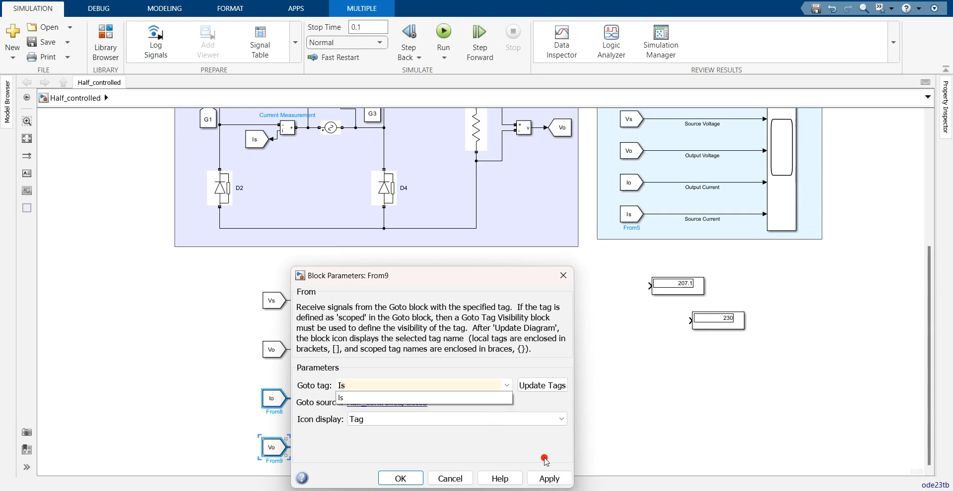
click(548, 477)
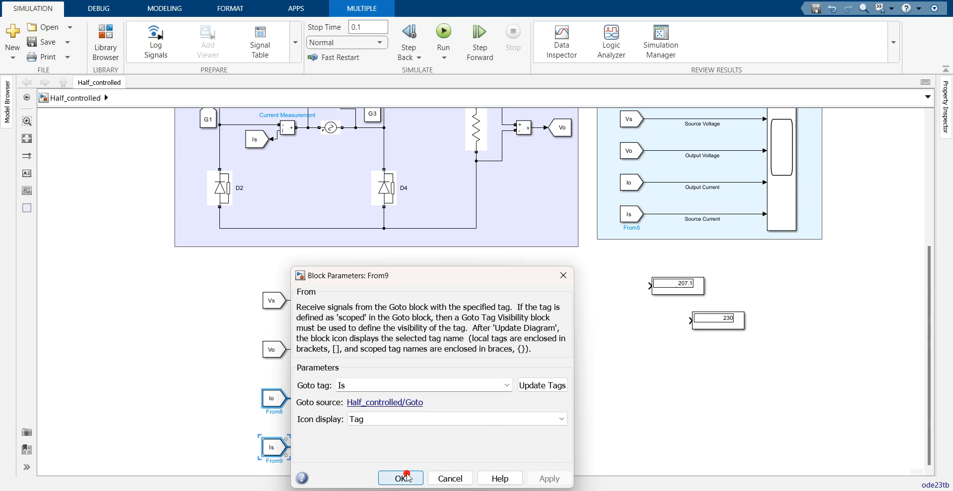
click(403, 478)
- Add a Mux block beside the subsystems and set its number of inputs to 8
double_click(461, 336)
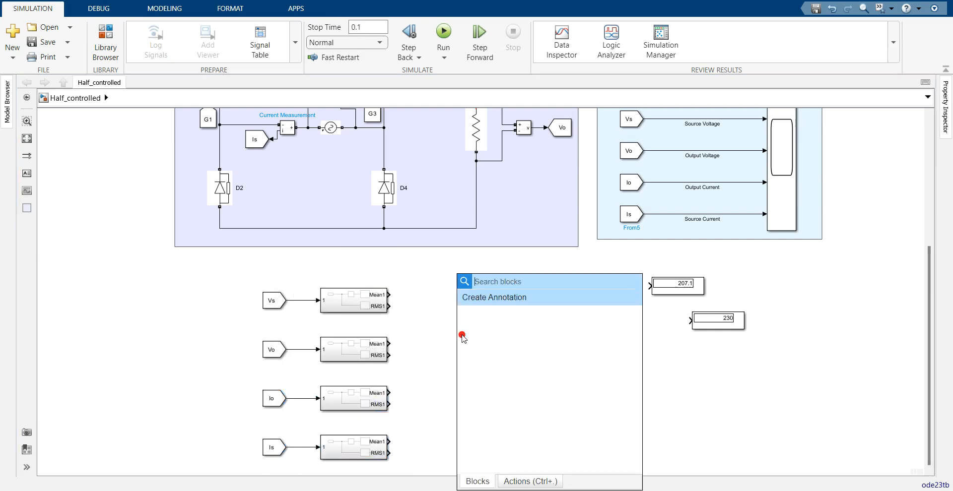
text(mux)
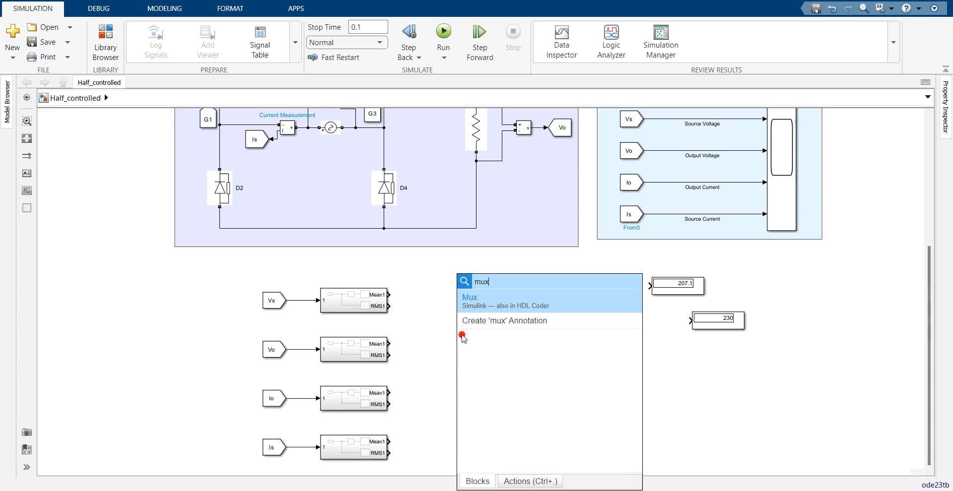
key(Return)
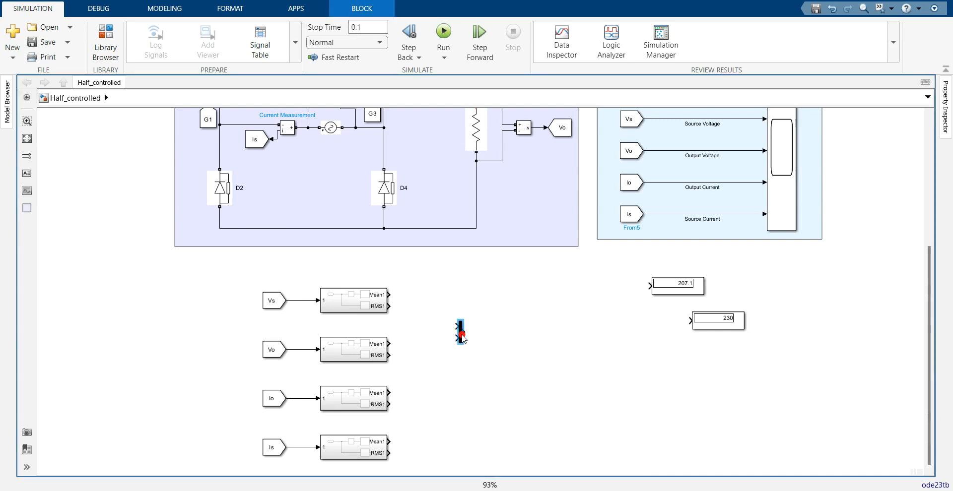
double_click(461, 331)
text(8)
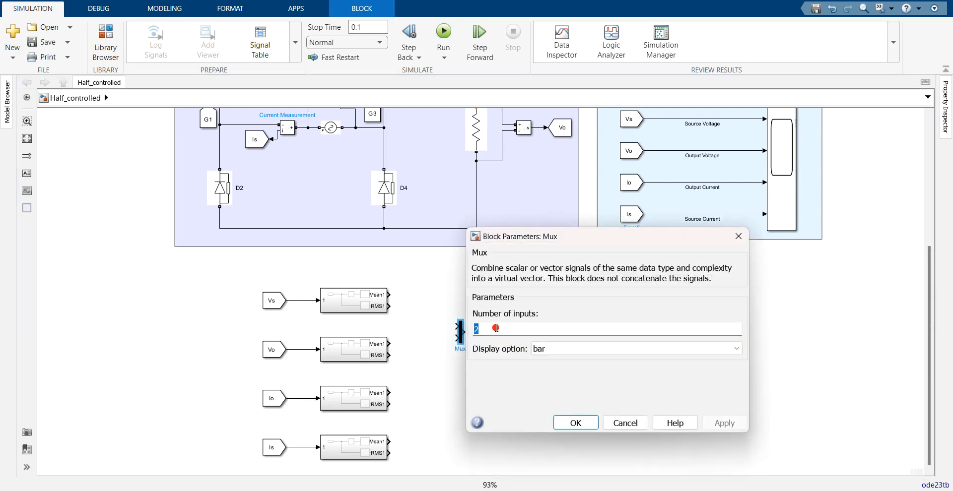
key(Return)
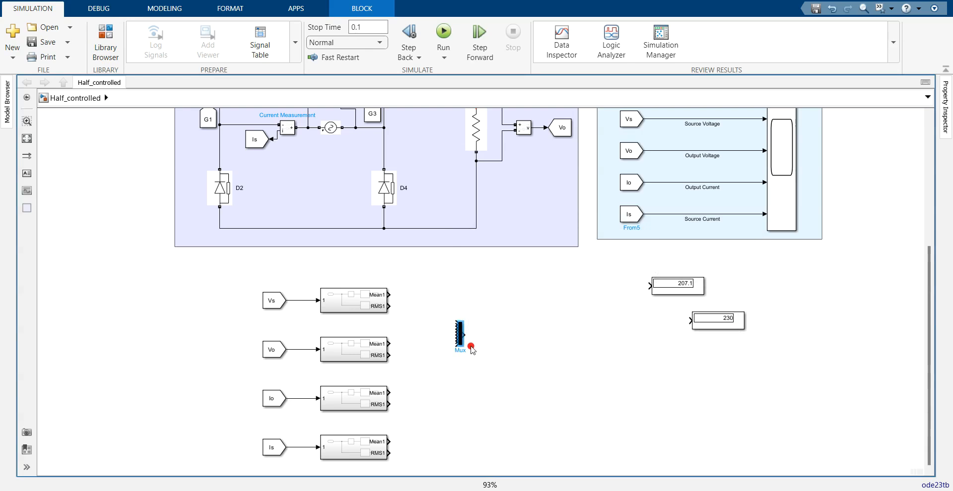
- Stretch the Mux block vertically so that it spans the four subsystem rows
drag(460, 344, 469, 410)
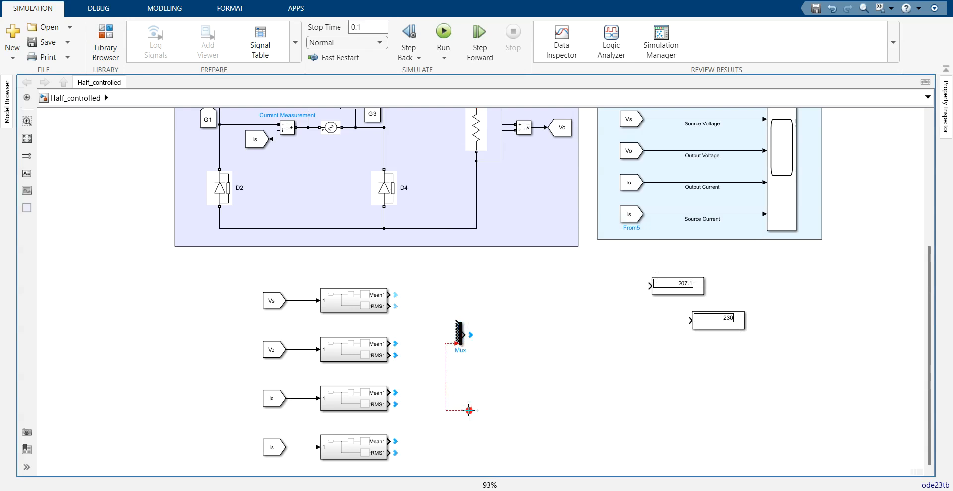
key(ctrl+z)
mouse_move(461, 345)
mouse_down()
mouse_move(477, 472)
mouse_move(464, 362)
mouse_up()
- Connect the Vs subsystem's Mean1 and RMS1 outputs to the first two Mux inputs
click(404, 212)
mouse_move(397, 223)
mouse_down()
mouse_move(459, 232)
mouse_move(402, 231)
mouse_move(460, 241)
mouse_up()
click(461, 241)
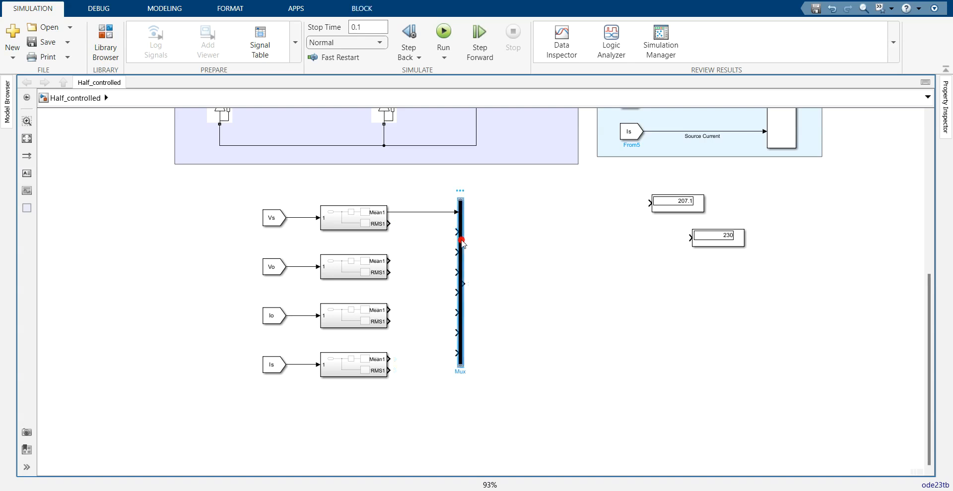
click(379, 229)
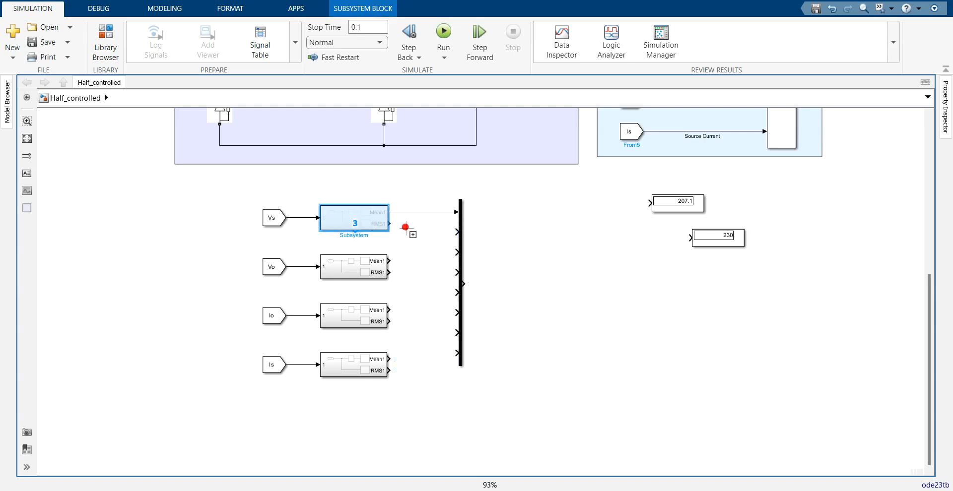
drag(392, 225, 456, 231)
- Connect the Vo, Io and Is subsystems' outputs to the remaining Mux inputs, and place the enlarged Mux closer to the subsystems
click(375, 276)
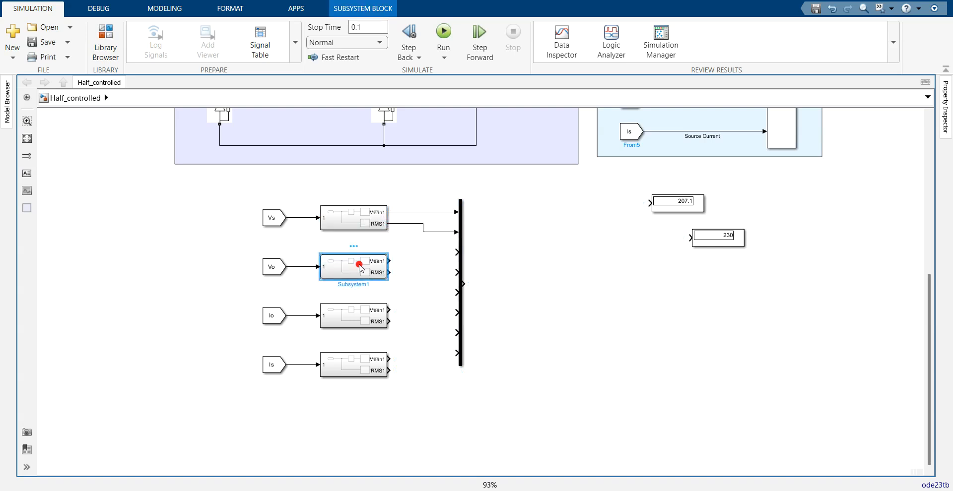
ctrl+click(461, 252)
click(368, 325)
ctrl+click(460, 314)
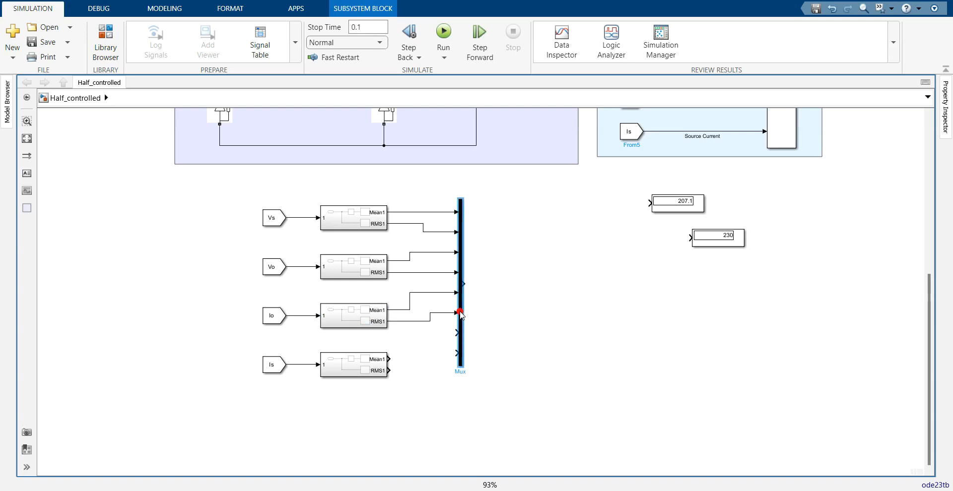
click(367, 366)
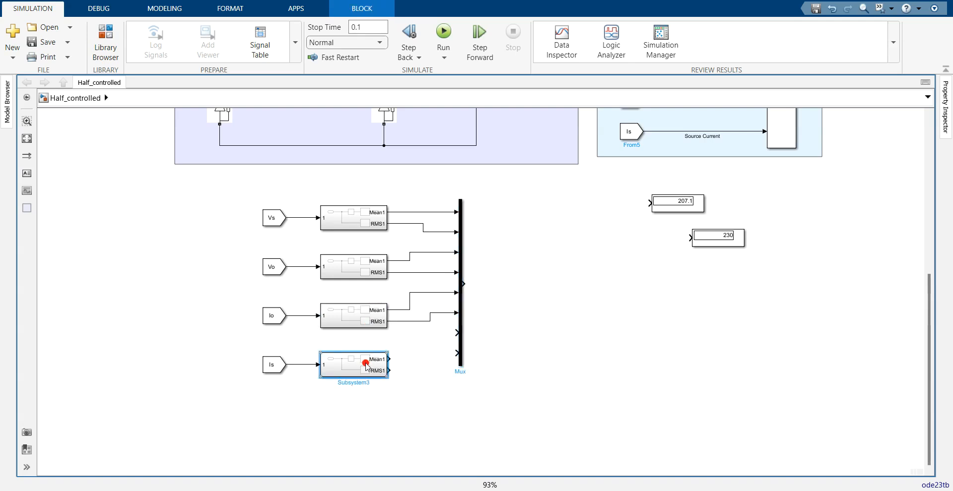
ctrl+click(461, 352)
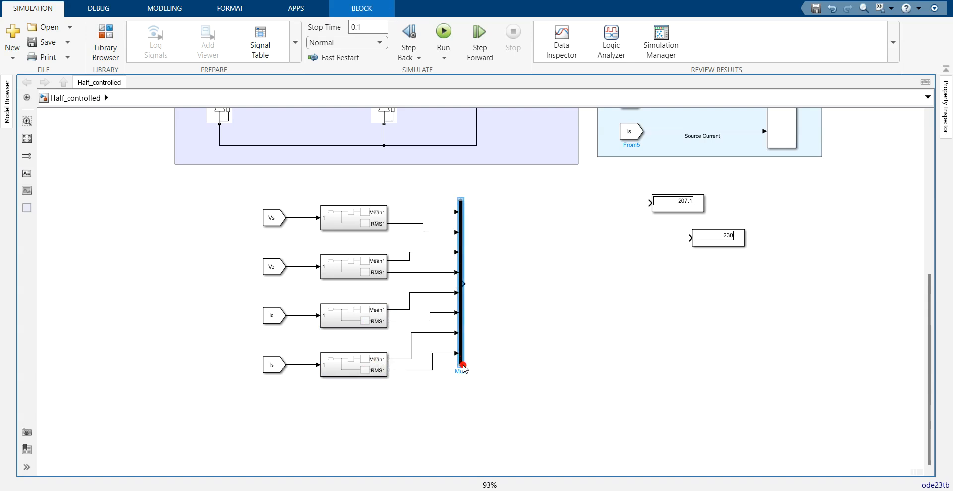
drag(461, 366, 430, 389)
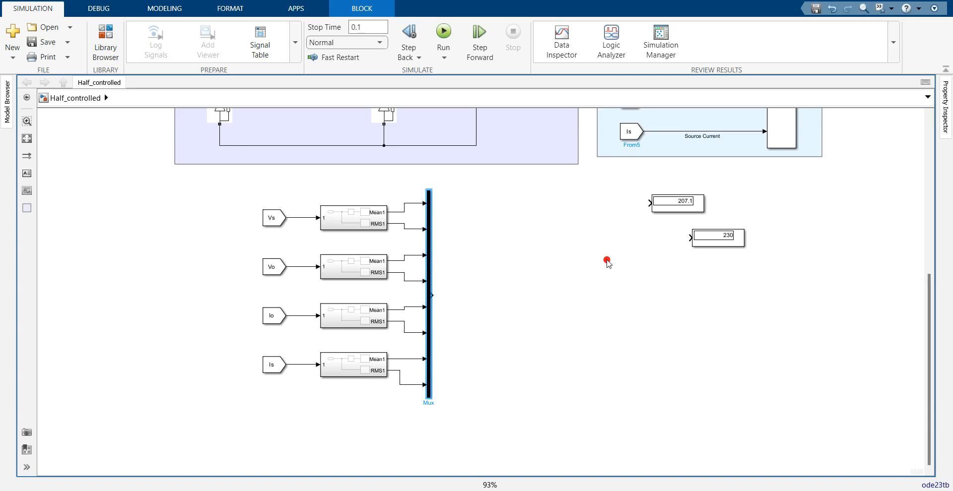
- Place one Display block beside the Mux, delete the other Display, and wire the Mux output to the remaining one
click(663, 198)
drag(678, 203, 494, 295)
click(726, 238)
key(Delete)
click(603, 141)
click(443, 304)
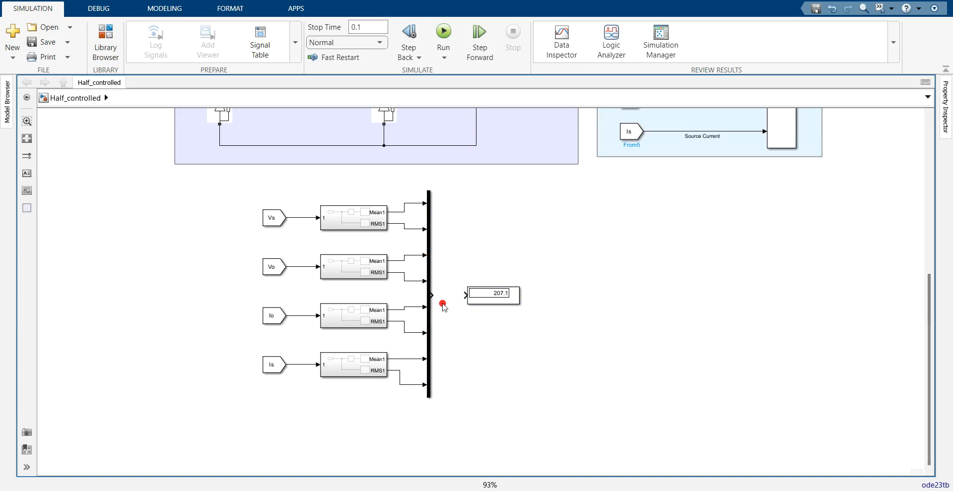
drag(434, 297, 463, 294)
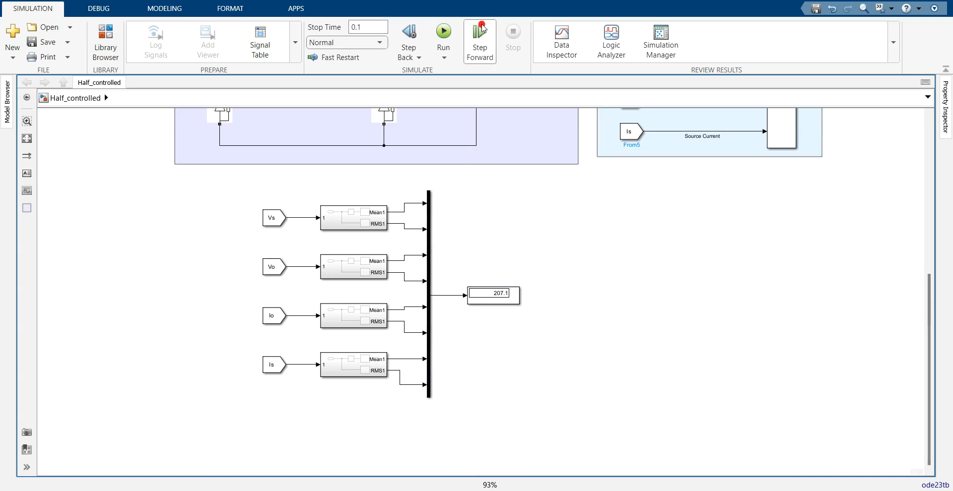
- Run the simulation, close the scope, and enlarge the Display block to show all eight signal values
click(443, 33)
click(523, 294)
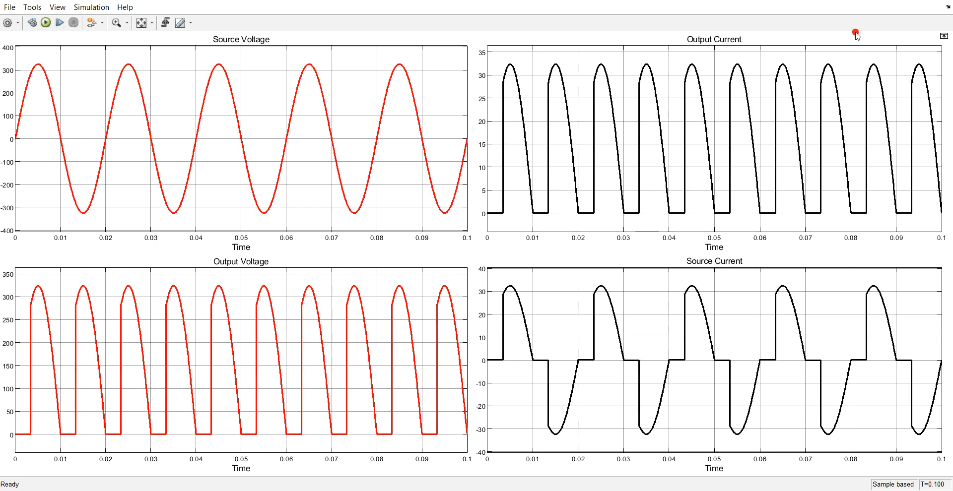
click(936, 1)
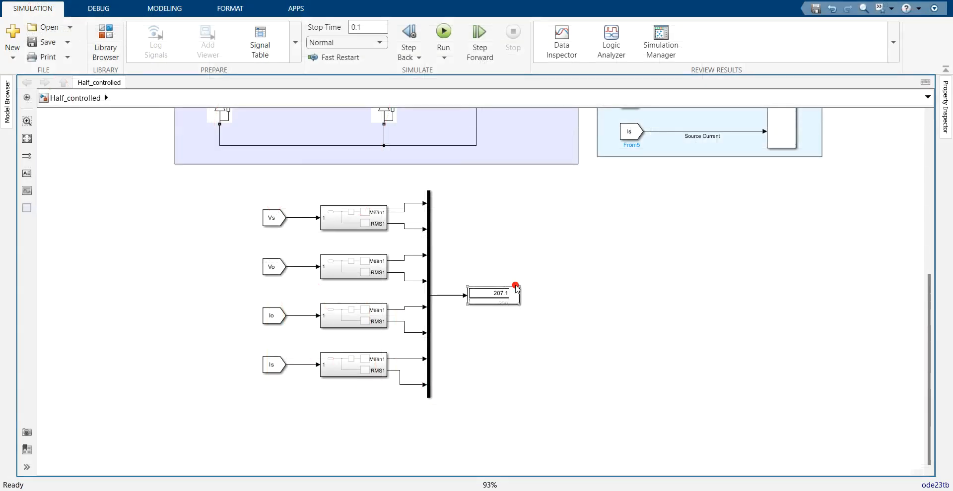
drag(520, 305, 524, 387)
drag(505, 359, 516, 319)
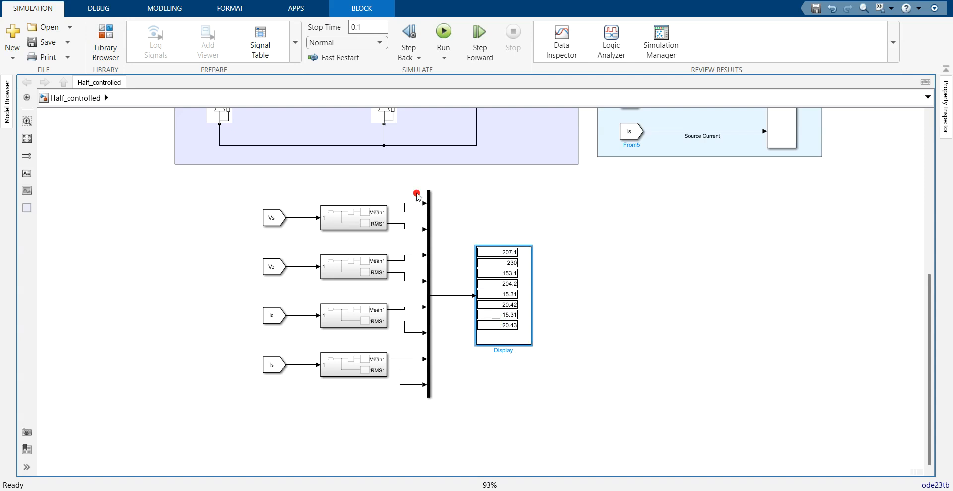
- Move the Mux and Display blocks together farther away from the subsystems
drag(408, 181, 551, 395)
drag(515, 313, 578, 313)
mouse_move(436, 391)
mouse_down()
mouse_move(440, 371)
mouse_move(441, 390)
mouse_move(431, 385)
mouse_up()
click(430, 397)
double_click(423, 420)
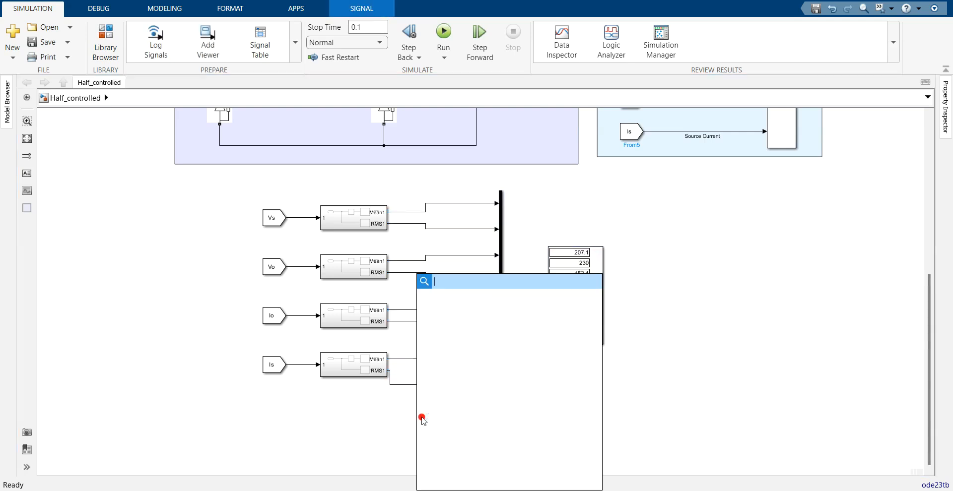
click(709, 330)
double_click(710, 331)
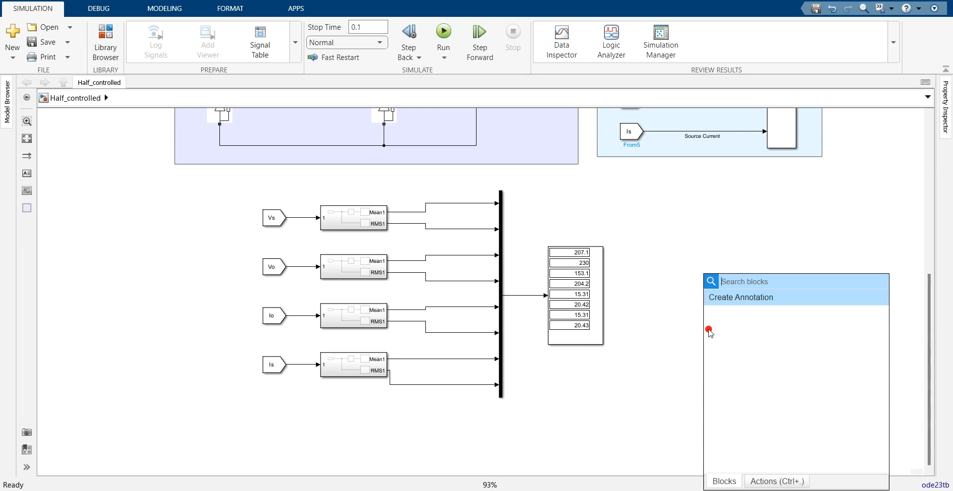
click(593, 392)
- Add an annotation beside the Display with the lines "Pdc=Vo*Io" and "Pac=Vor*Ior"
click(27, 173)
click(710, 295)
text(H)
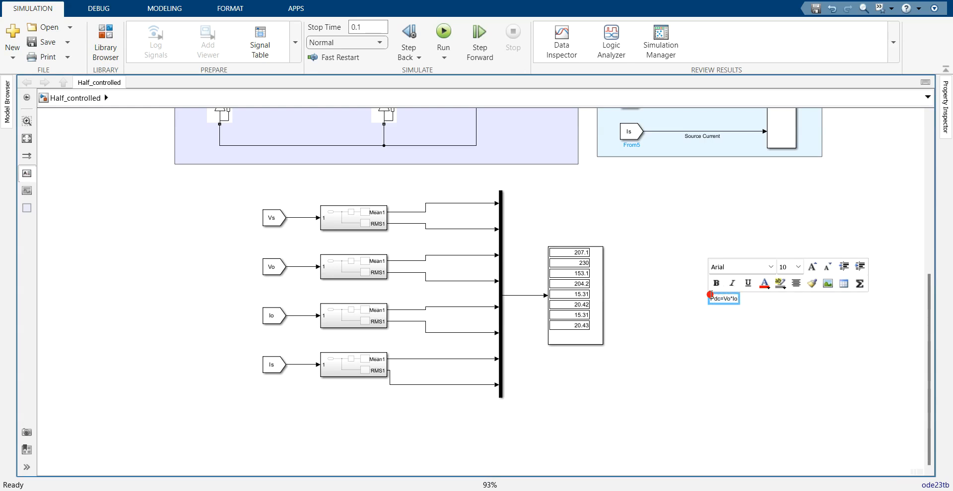
key(Return)
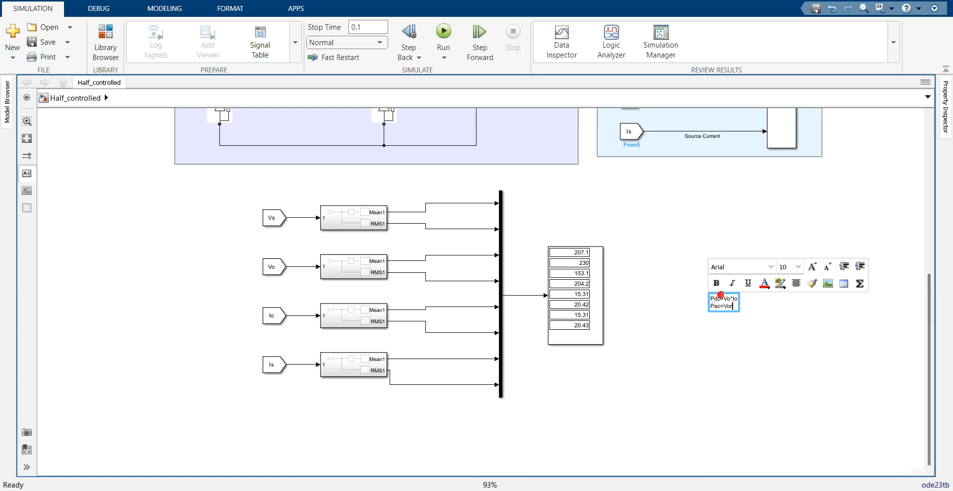
text(or)
- Set the power formula annotation's font size to 18
drag(740, 306, 715, 301)
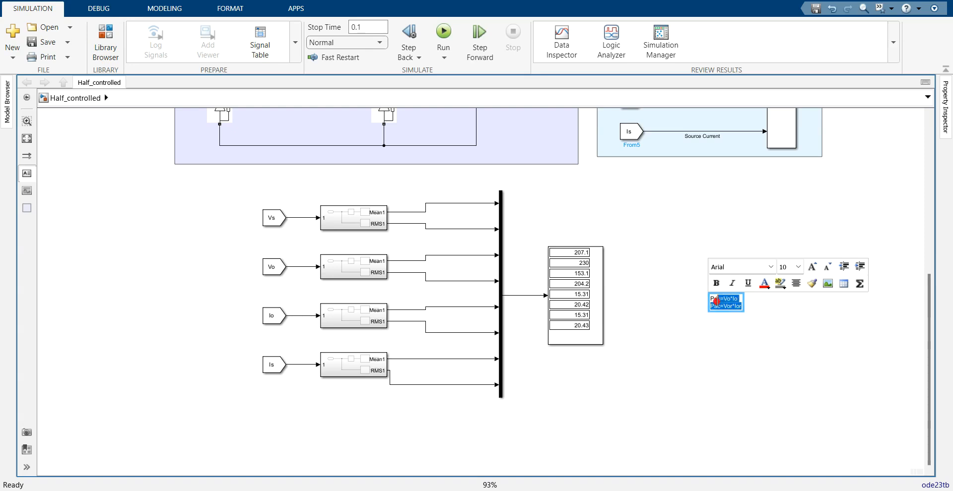
click(797, 267)
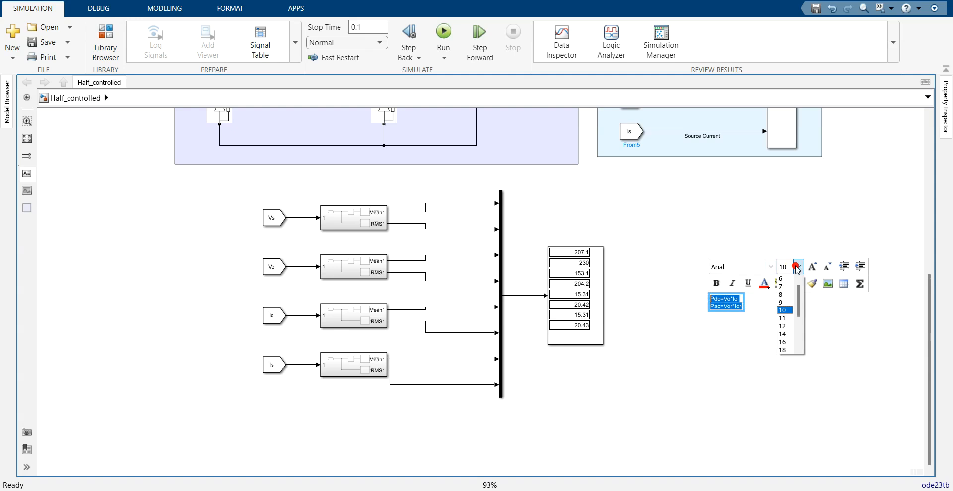
click(784, 350)
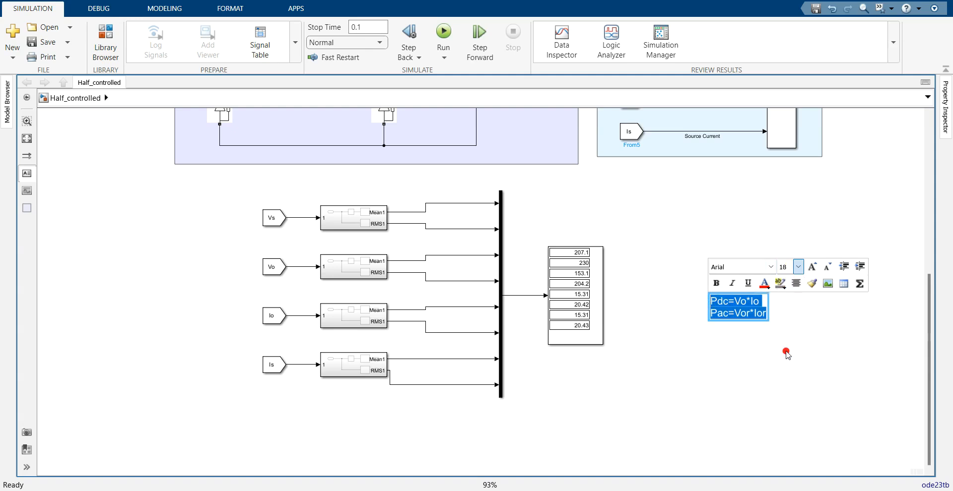
click(782, 323)
click(743, 307)
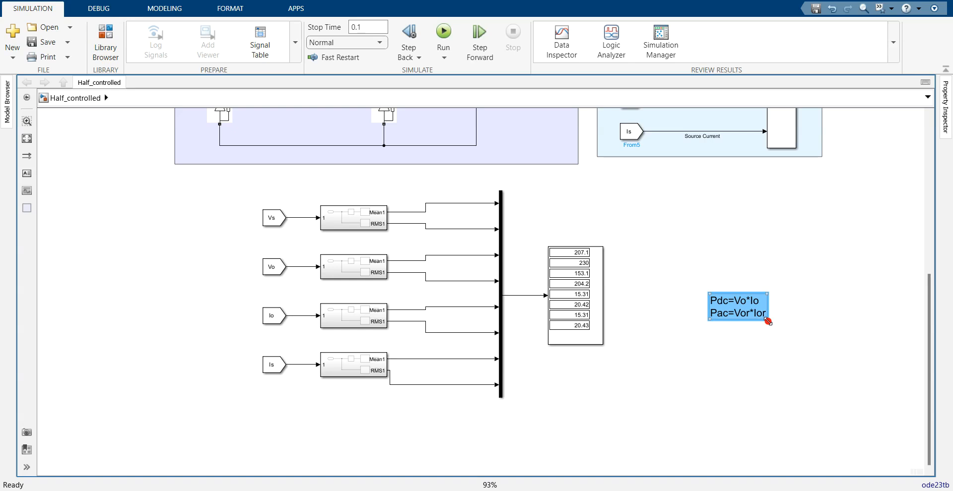
- Enlarge the power formula annotation's box so that it extends beyond its two text lines
drag(768, 321, 797, 328)
click(746, 309)
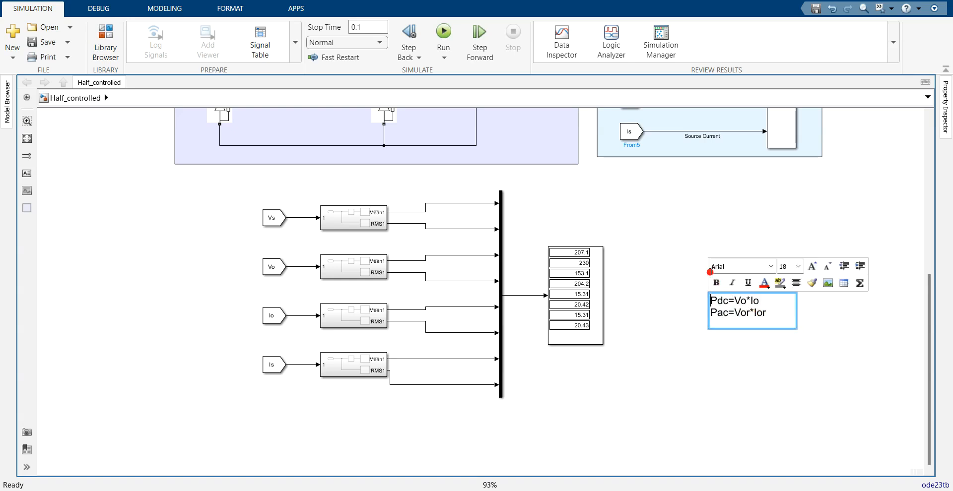
click(665, 296)
drag(663, 274, 805, 336)
click(755, 301)
drag(752, 293, 738, 258)
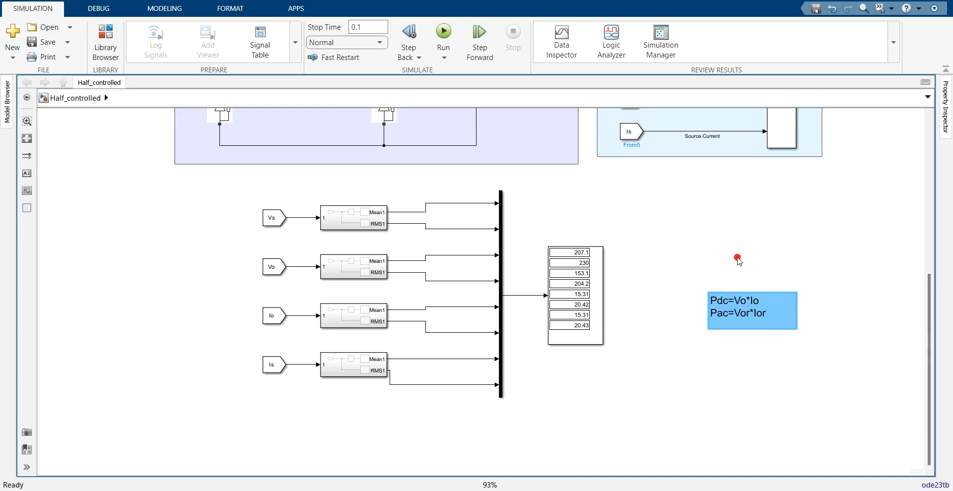
- Add a Product block below the Mux and connect the mean values of Vo and Io to its inputs
double_click(435, 449)
text(produ)
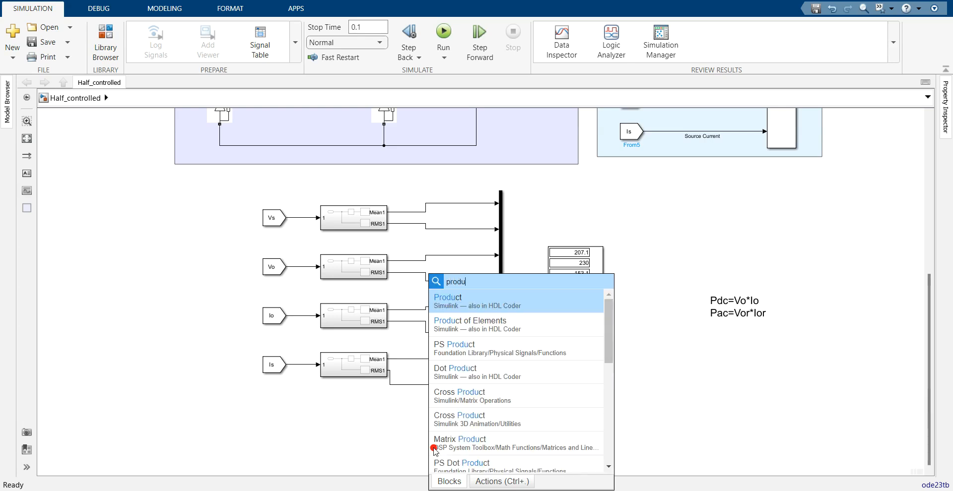
key(Return)
mouse_move(434, 449)
mouse_down()
mouse_move(478, 441)
mouse_move(453, 323)
mouse_move(456, 246)
mouse_move(457, 277)
mouse_move(461, 256)
mouse_up()
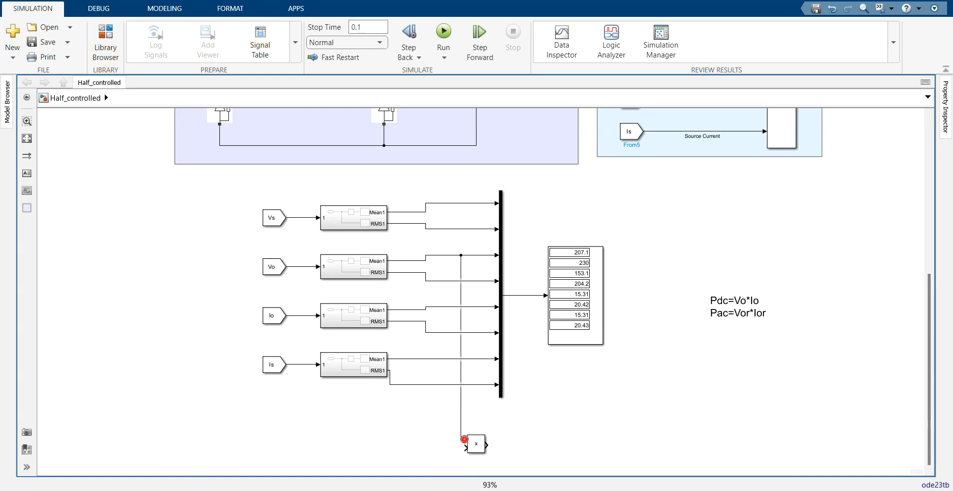
drag(462, 447, 442, 307)
- Duplicate the Product block below the first, connect the RMS values of Vo and Io to it, and move it closer to the original
click(479, 449)
drag(480, 452, 408, 164)
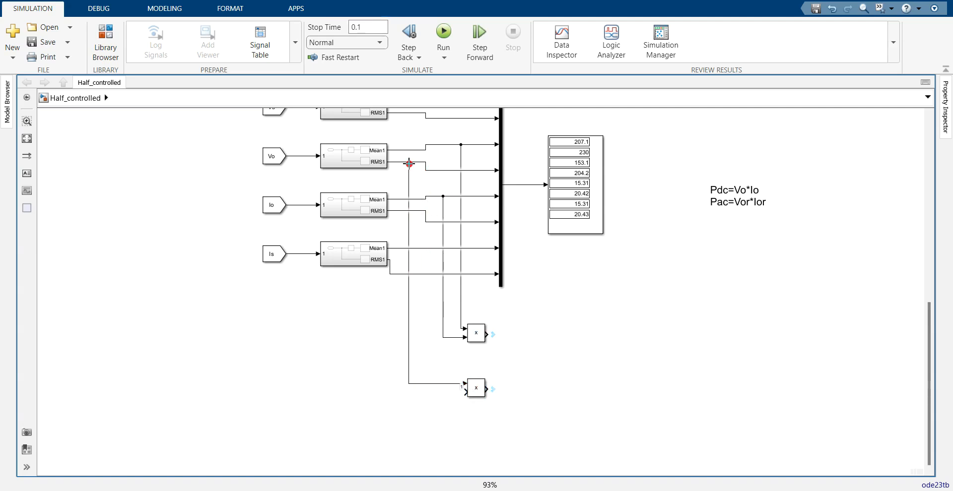
drag(465, 392, 428, 221)
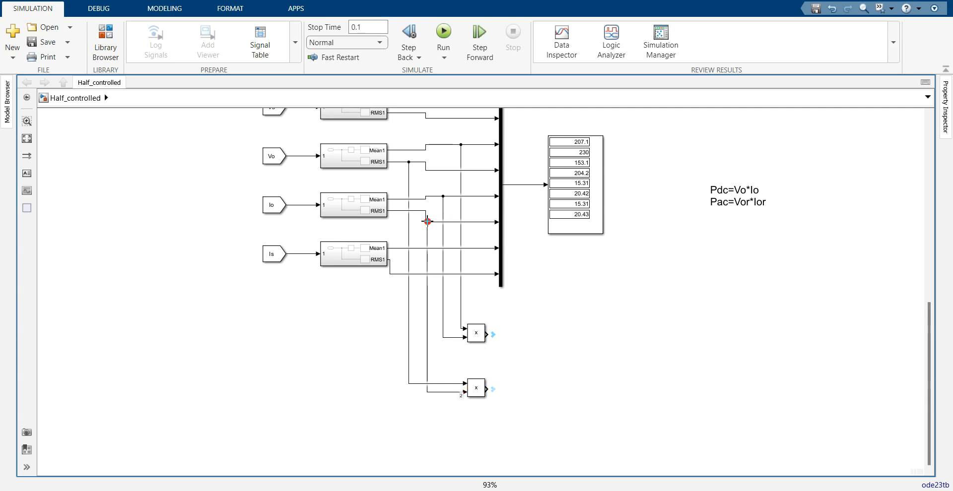
drag(478, 389, 480, 372)
- Add a Divide block beside the Product blocks and wire it to divide the mean-value product by the RMS product
double_click(531, 345)
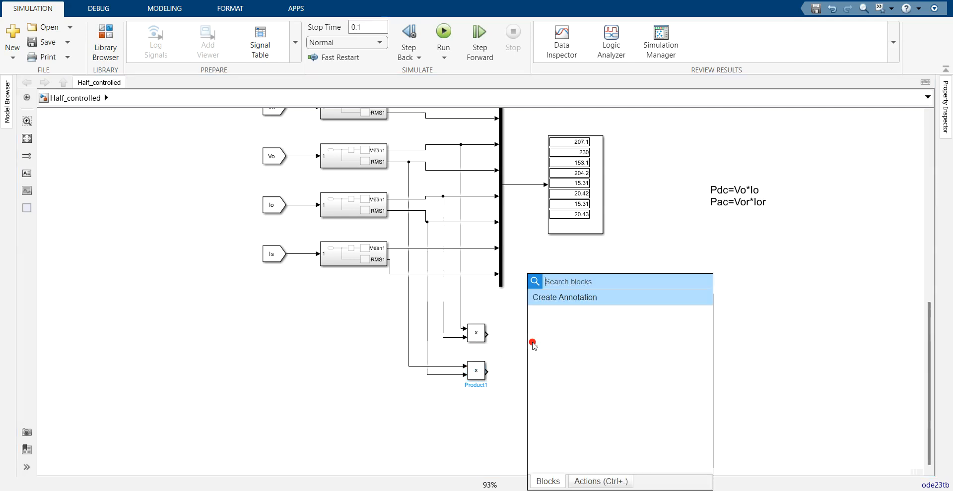
text(div)
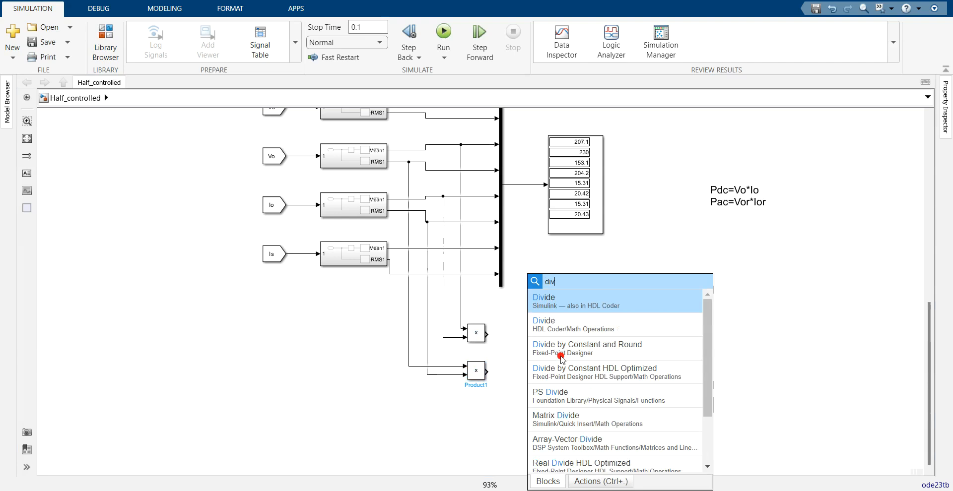
text(id)
key(Return)
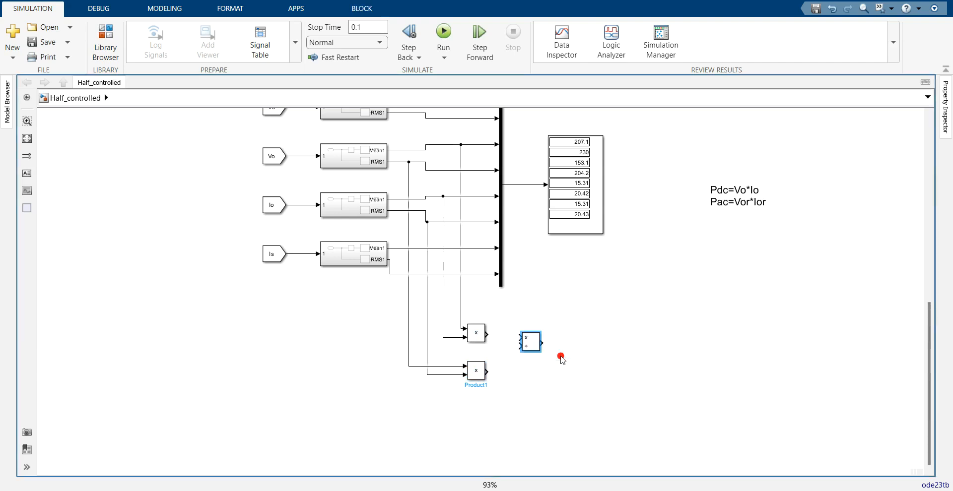
drag(535, 348, 552, 361)
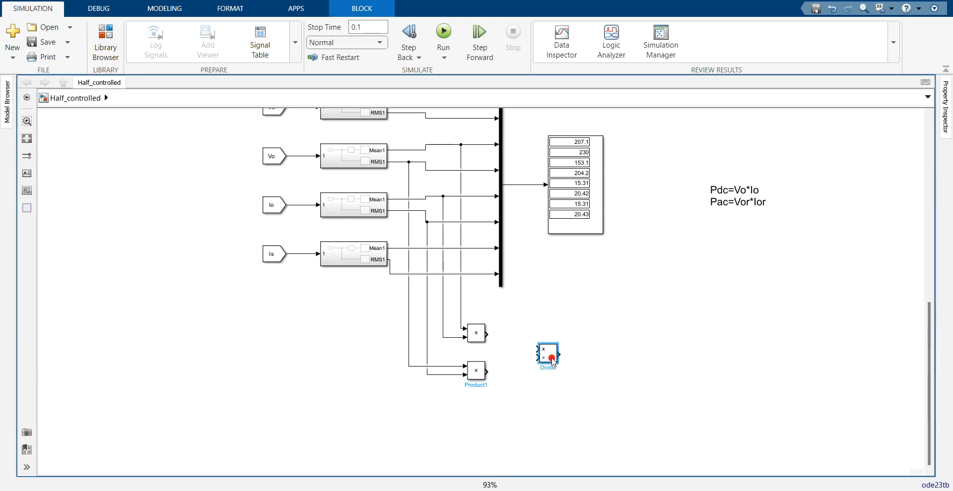
drag(486, 333, 537, 350)
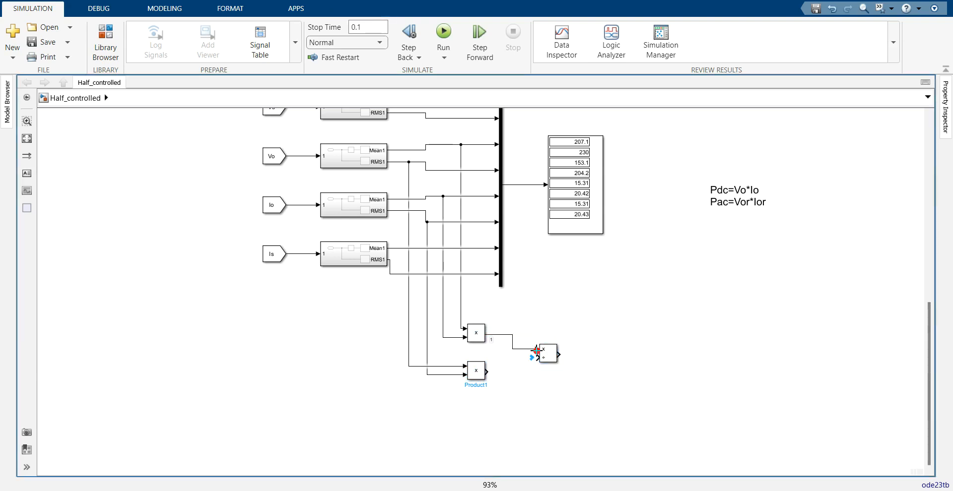
drag(486, 370, 536, 361)
- Add a second Display block beyond the Divide block, leaving space between them
double_click(597, 355)
text(display)
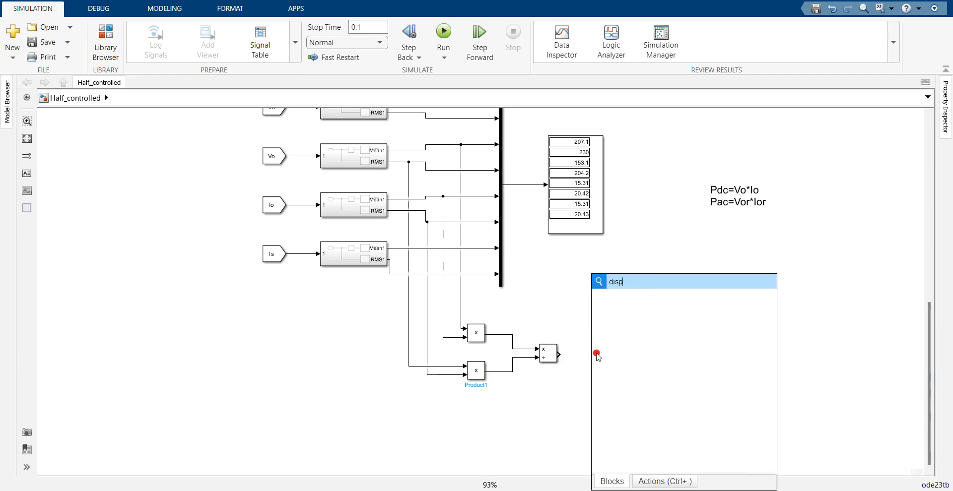
key(Return)
drag(597, 356, 654, 338)
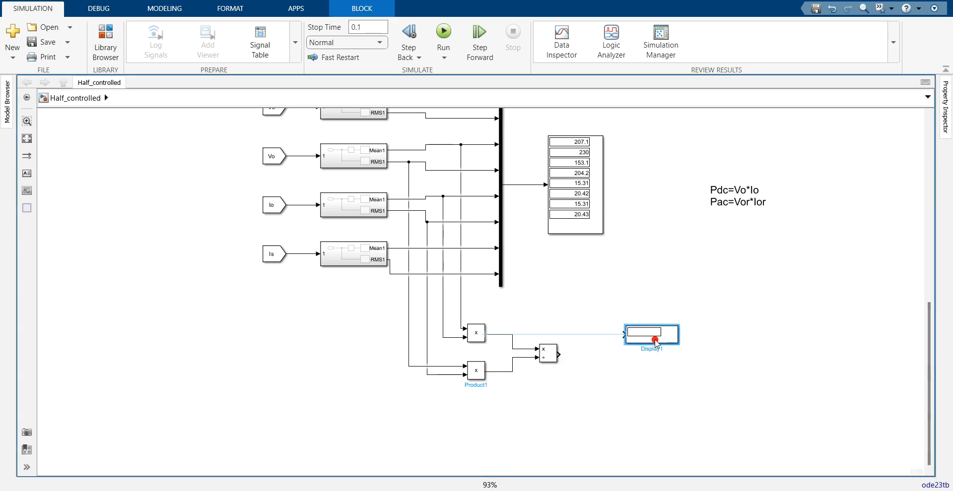
- Add a Mux block between the Divide block and the new Display, with 3 inputs
double_click(594, 320)
text(mu)
key(Return)
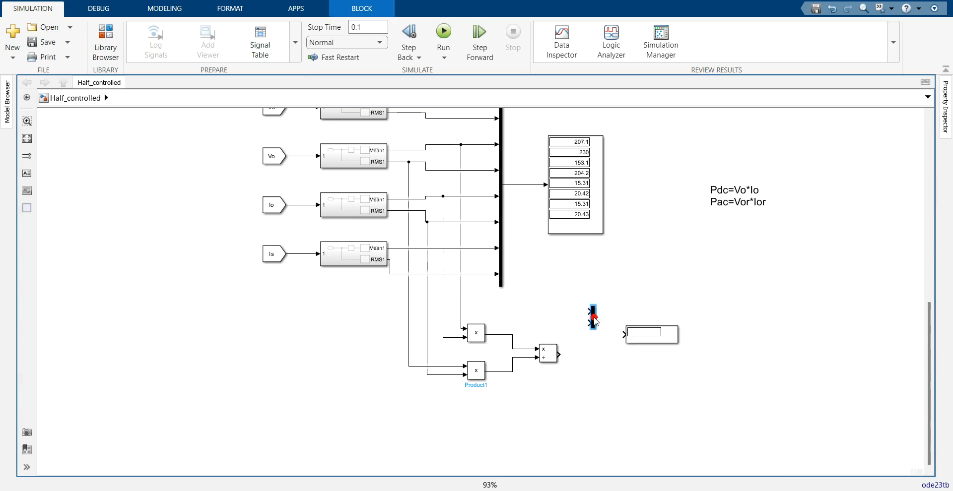
double_click(593, 317)
text(3)
key(Return)
- Connect both Product outputs and the Divide output to the three-input Mux, and its output to the new Display
drag(595, 331, 528, 358)
drag(588, 317, 519, 349)
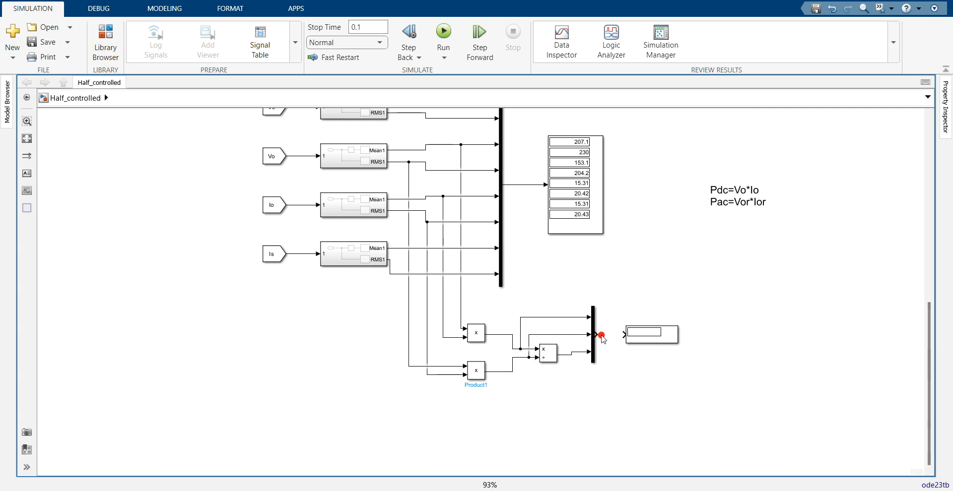
drag(597, 335, 629, 334)
- Run the simulation, close the scope, and enlarge the new Display block to show all three values
click(444, 33)
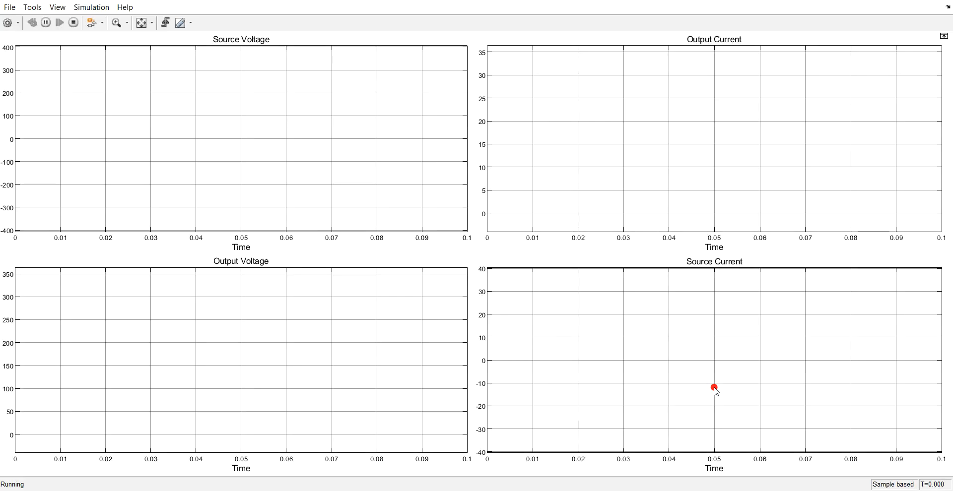
click(940, 1)
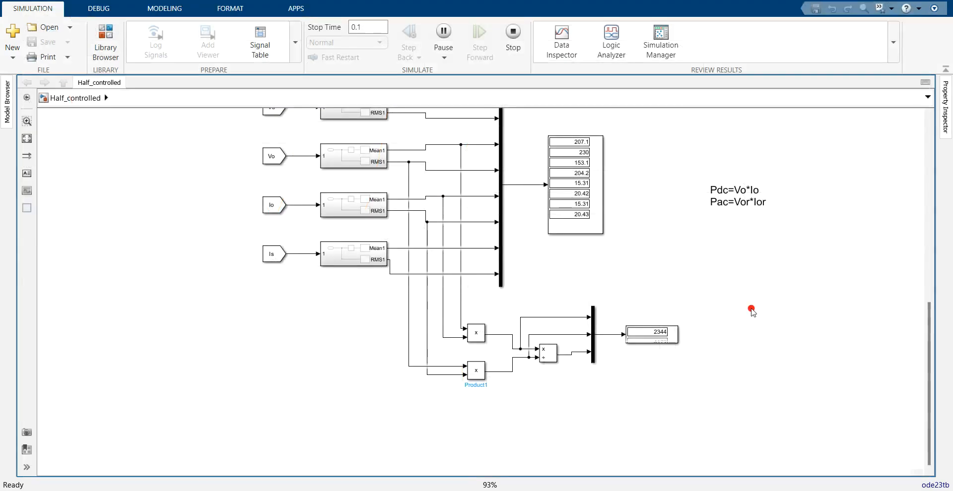
click(678, 343)
drag(678, 343, 660, 354)
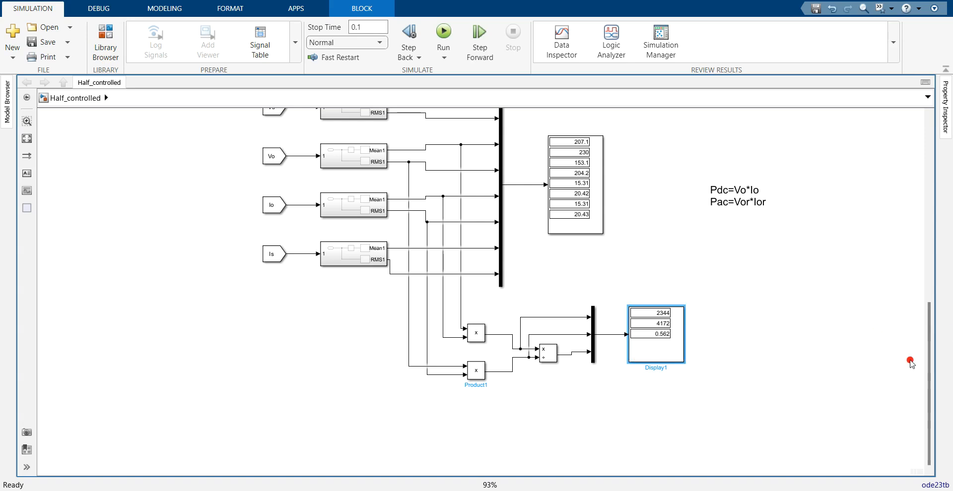
- Move the power formula annotation to the space just above the Divide block and the three-input Mux
click(741, 204)
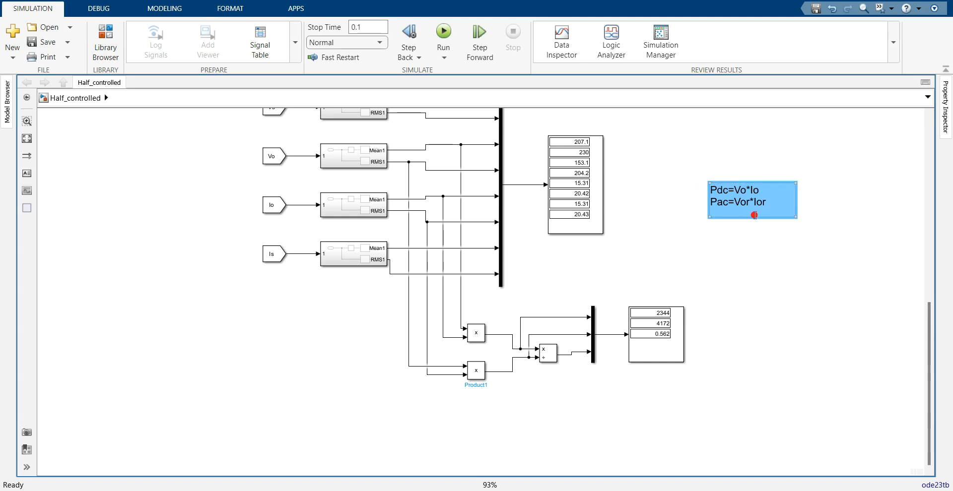
drag(660, 159, 777, 219)
mouse_move(678, 154)
mouse_down()
mouse_move(737, 195)
mouse_move(850, 247)
mouse_up()
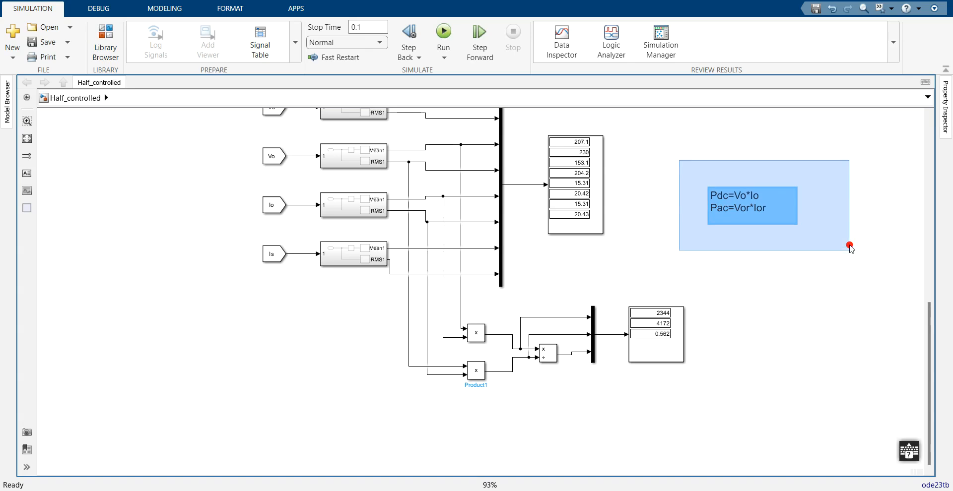
key(Down)
key(Left)
key(Left)
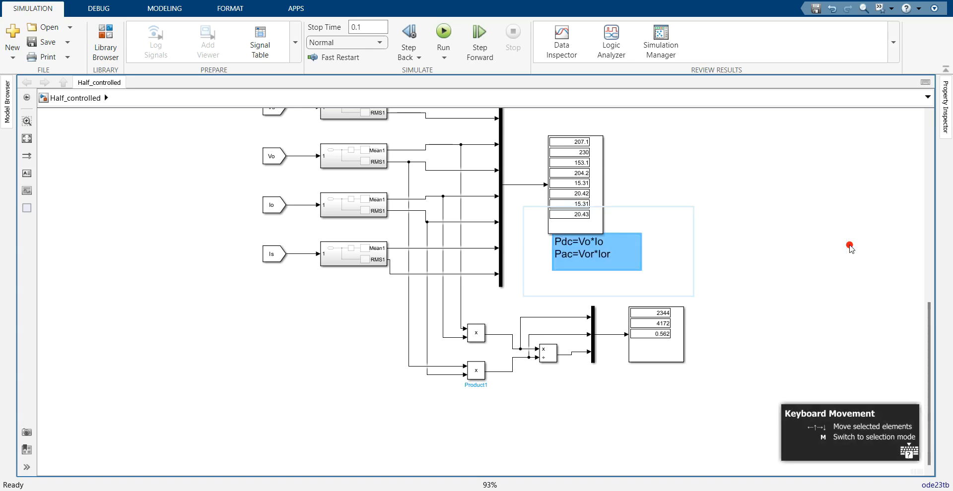
key(Down)
key(Left)
key(Left)
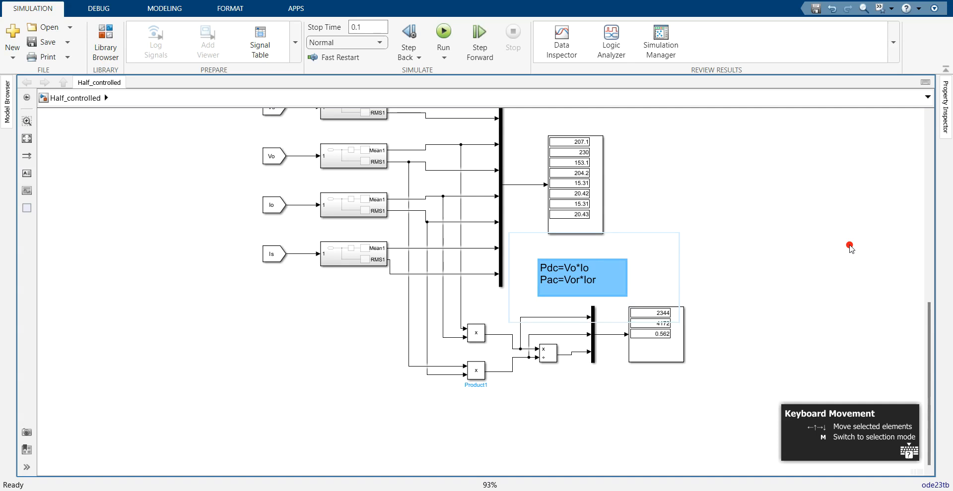
key(Down)
key(Left)
key(Left)
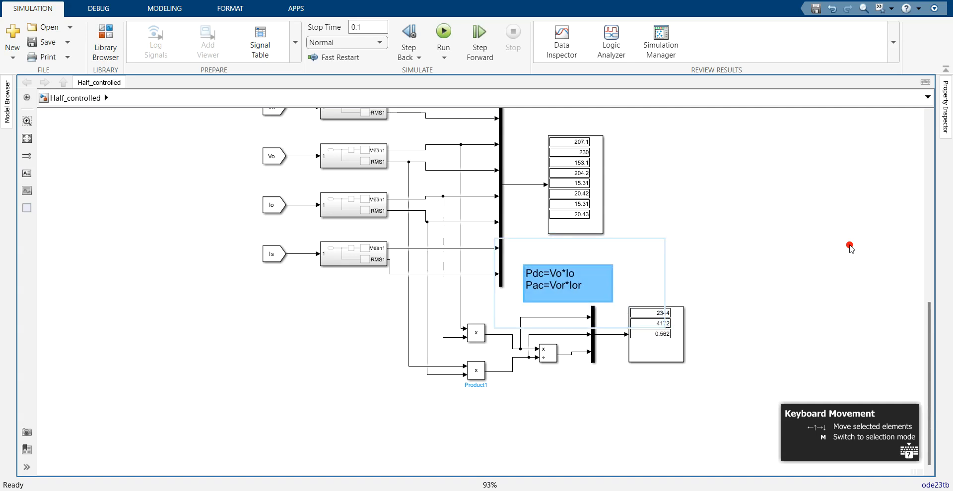
click(752, 257)
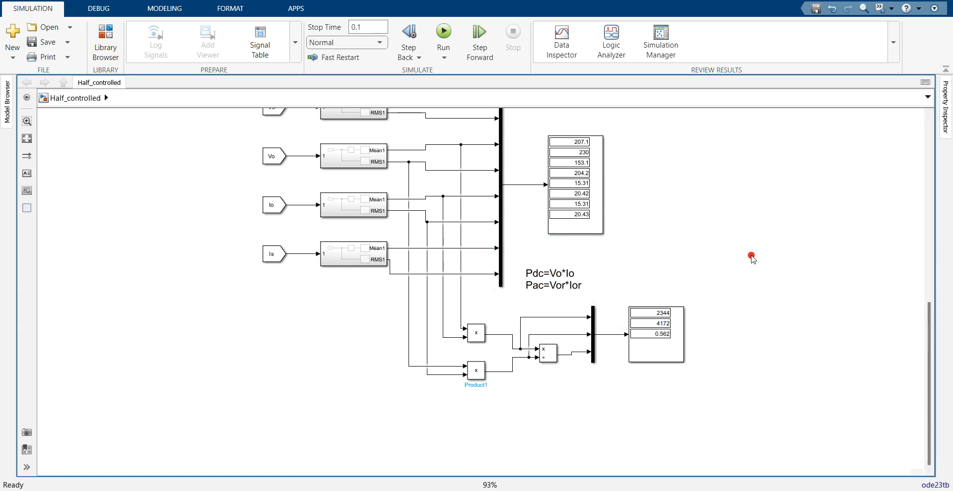
- Move the lower wire of the output voltage measurement farther below the load branch in the Power Circuit
drag(928, 384, 928, 336)
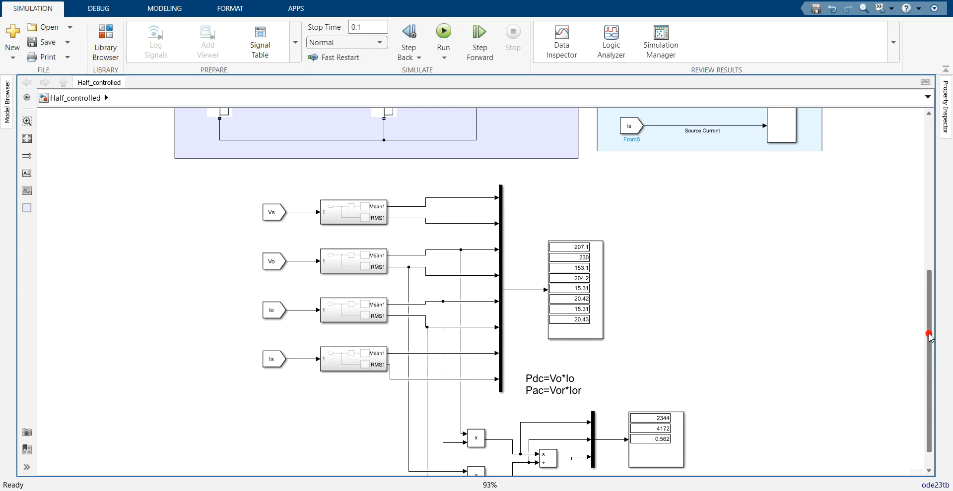
drag(930, 336, 931, 327)
scroll(896, 206, up, 5)
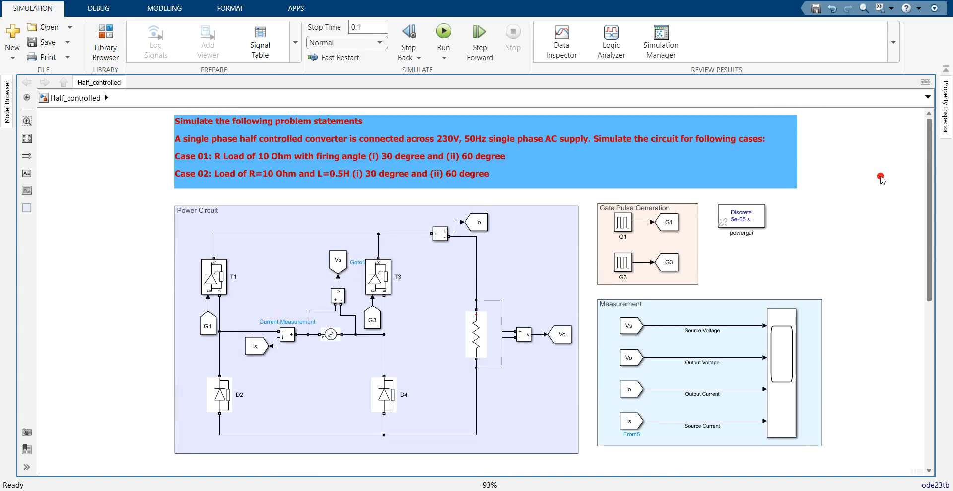
scroll(882, 202, down, 3)
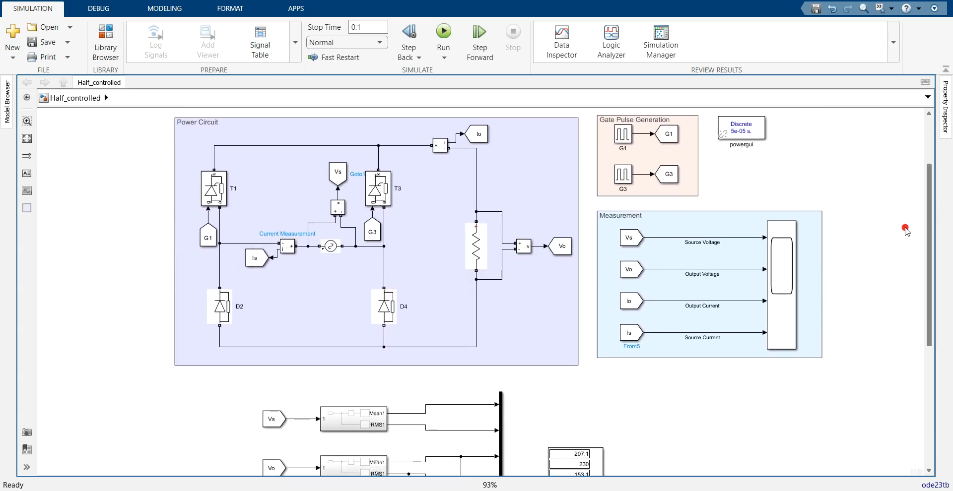
drag(494, 279, 495, 323)
- Change the load's Series RLC Branch to type RL with an inductance of 0.5 H
double_click(477, 252)
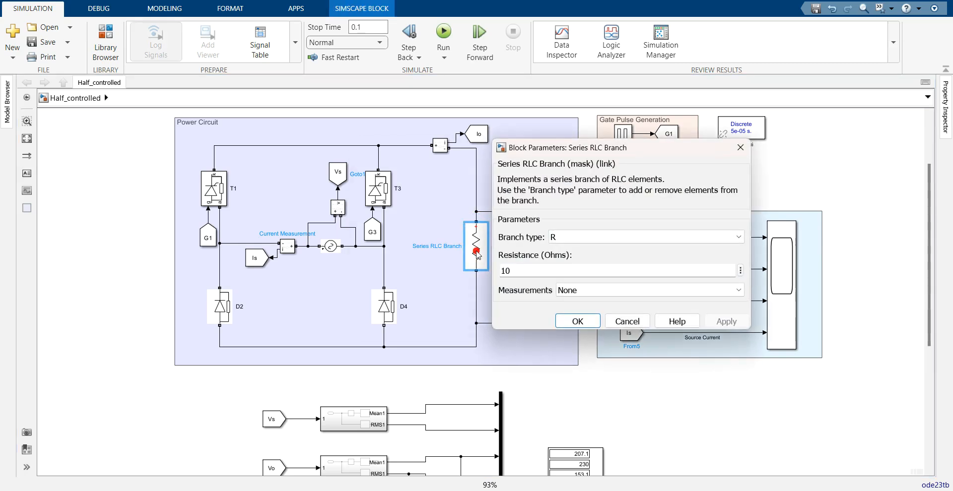
click(573, 237)
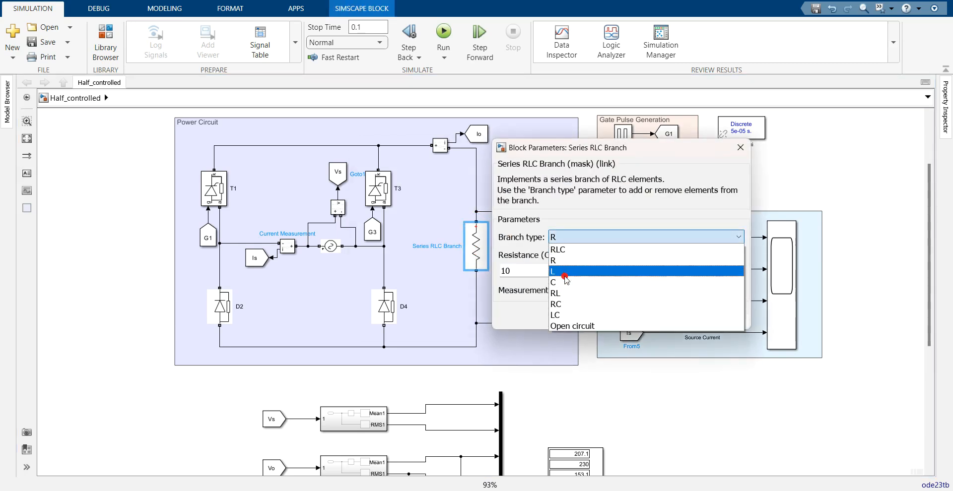
click(561, 297)
double_click(524, 303)
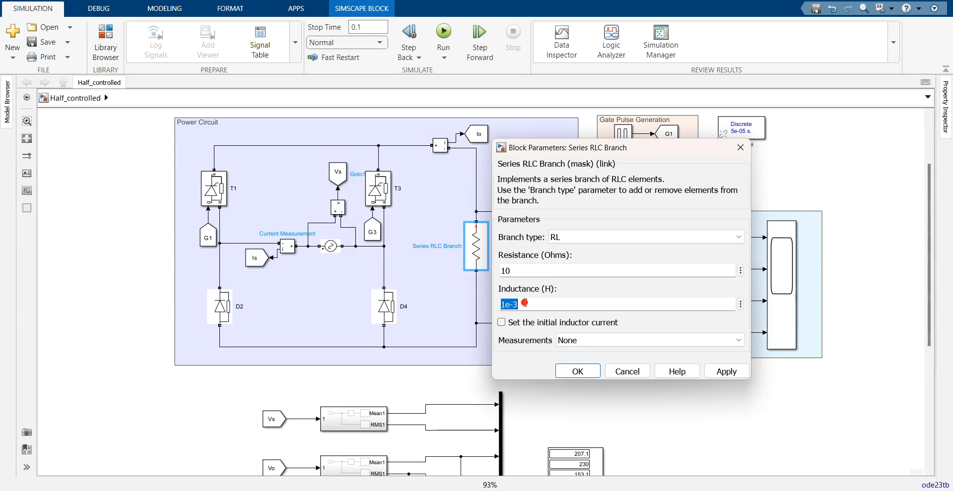
text(0.5)
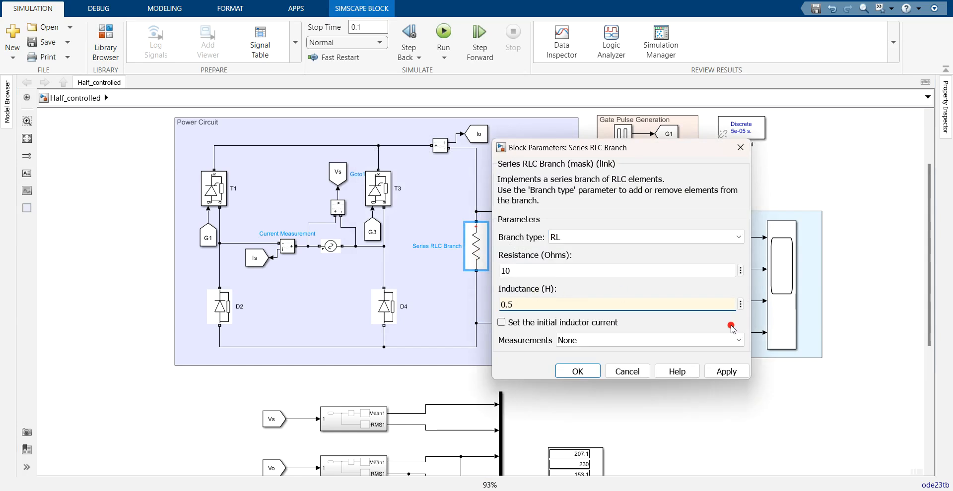
click(726, 371)
click(577, 371)
- Run the simulation with the RL load, examine the voltage and current waveforms in the scope, and close it
drag(926, 298, 927, 277)
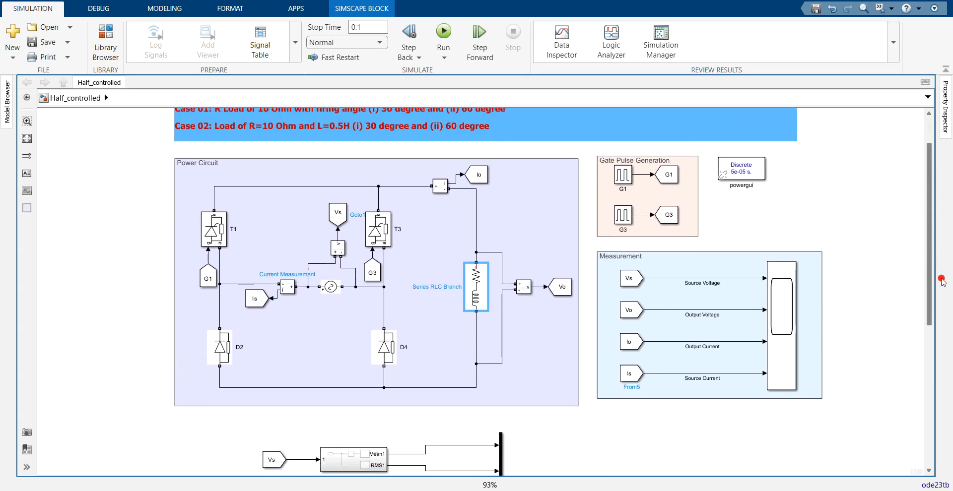
click(443, 35)
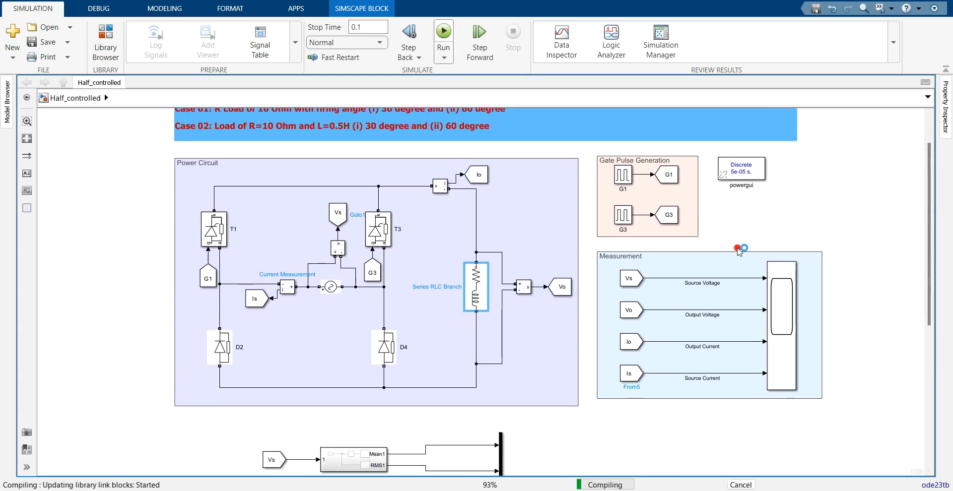
double_click(786, 314)
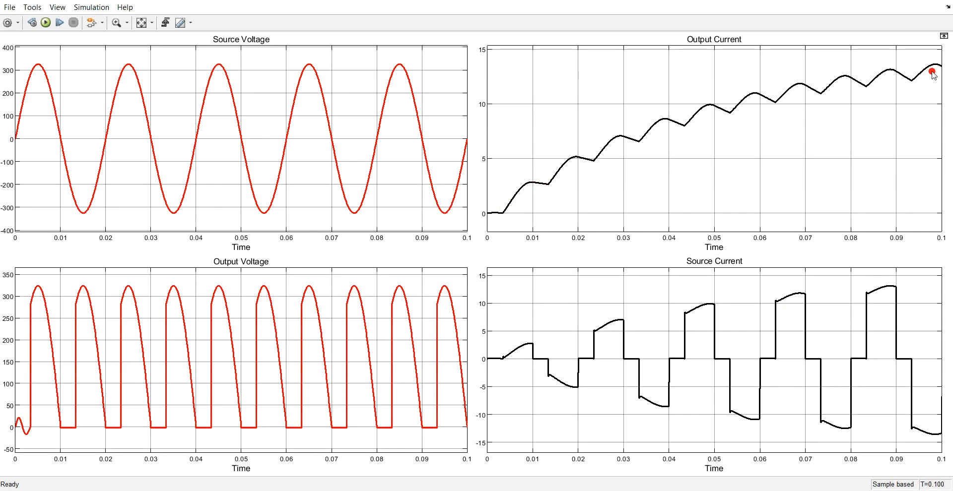
click(942, 1)
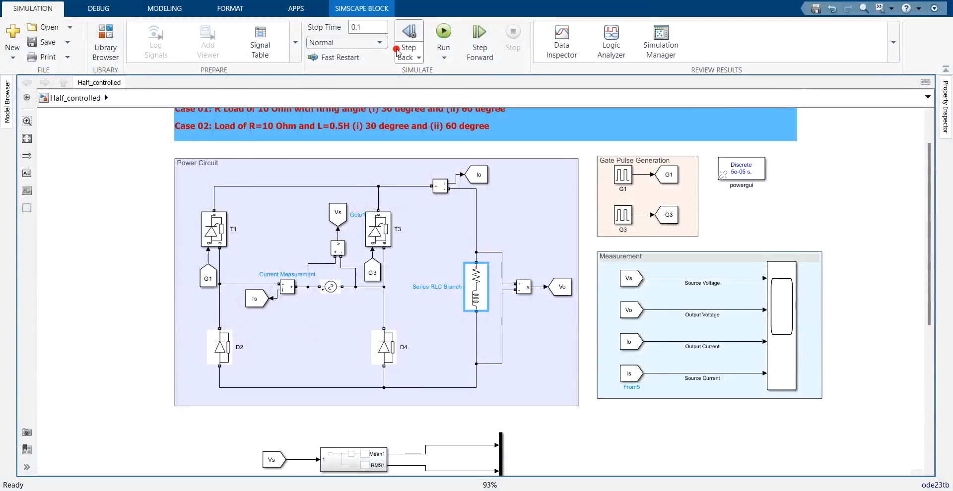
- Set the simulation stop time to 1 s, run the RL-load model, and fit the scope axes to the waveforms
click(377, 28)
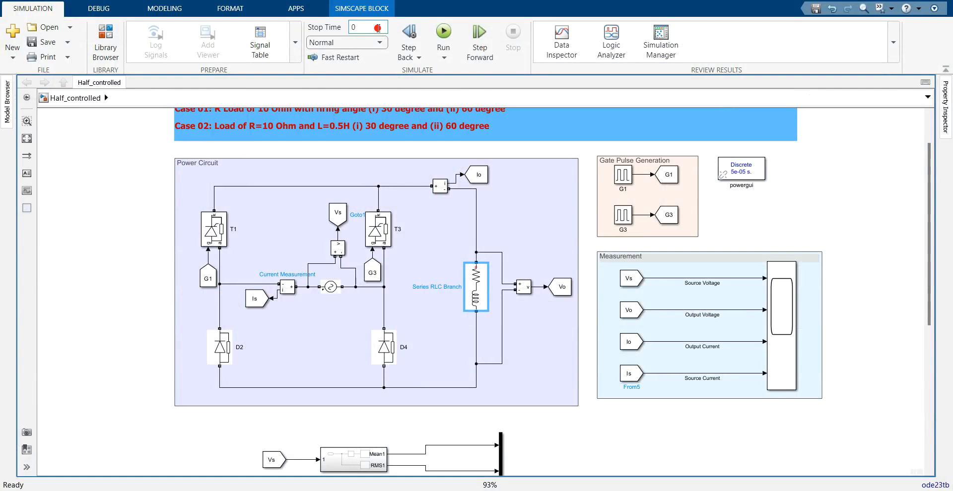
click(443, 31)
double_click(793, 325)
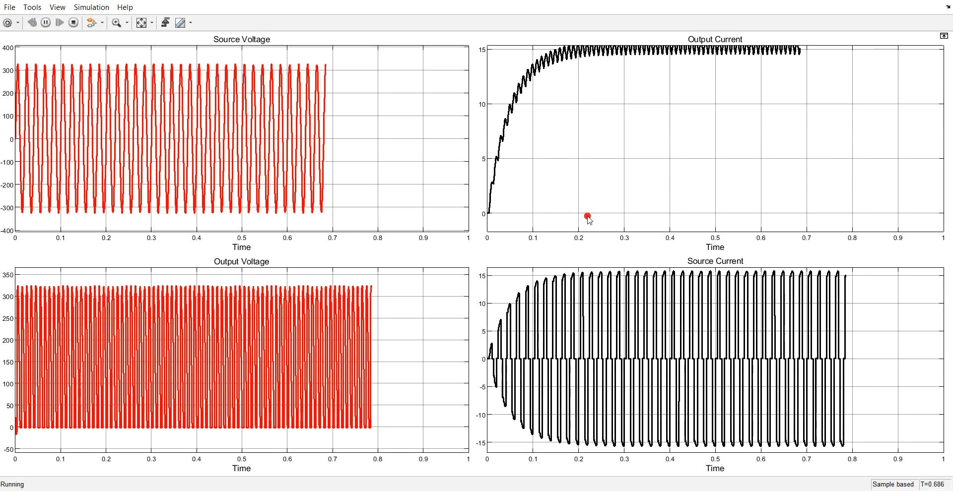
click(142, 24)
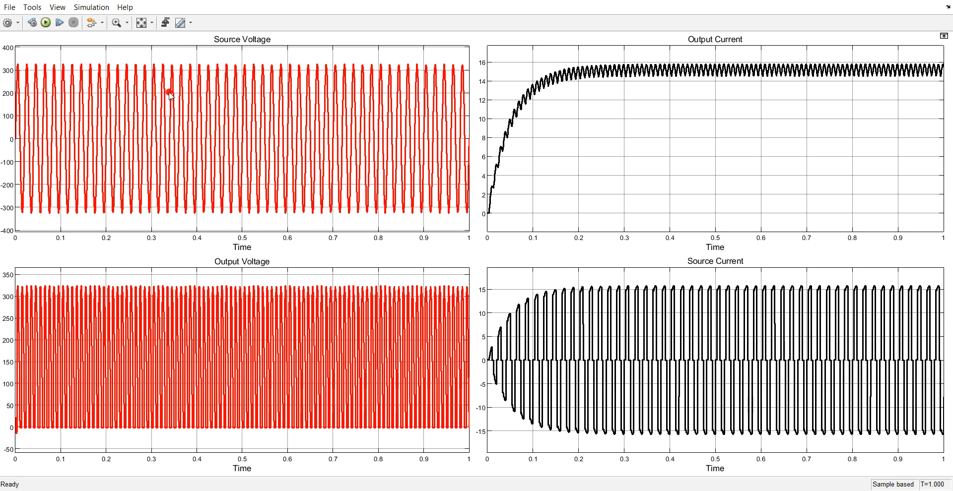
- Zoom the scope's time axis in on the steady-state waveforms, from about 0.51 to 0.55 s
click(152, 23)
click(148, 40)
click(118, 22)
drag(681, 280, 787, 281)
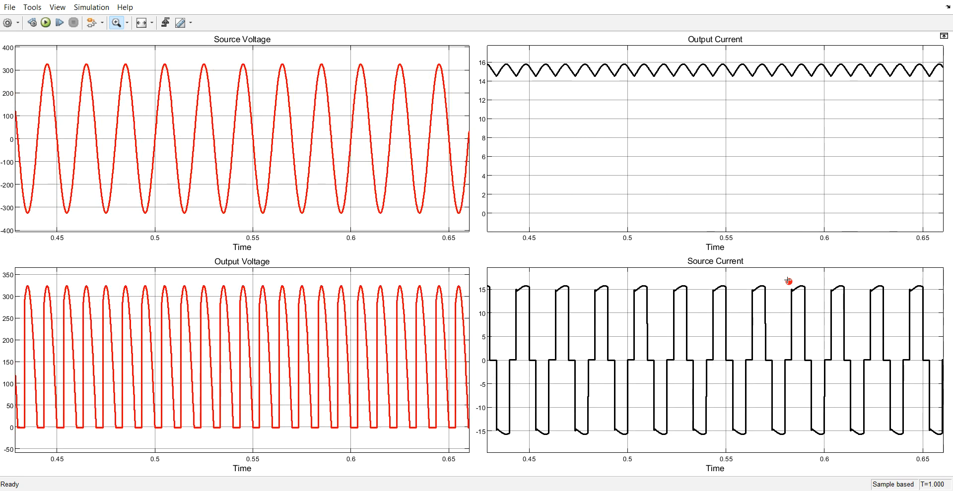
drag(647, 279, 726, 272)
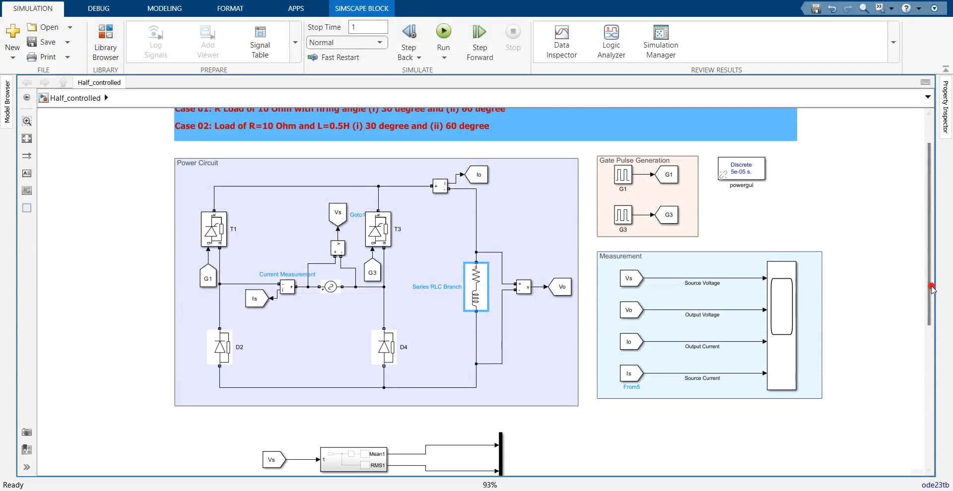
- Open the FFT Analyzer from the powergui block's apps
drag(929, 304, 932, 204)
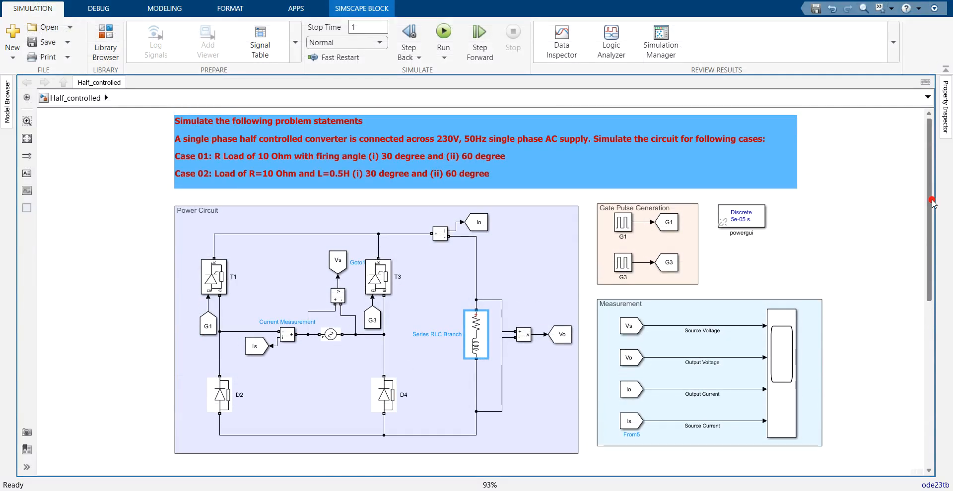
click(757, 221)
double_click(757, 221)
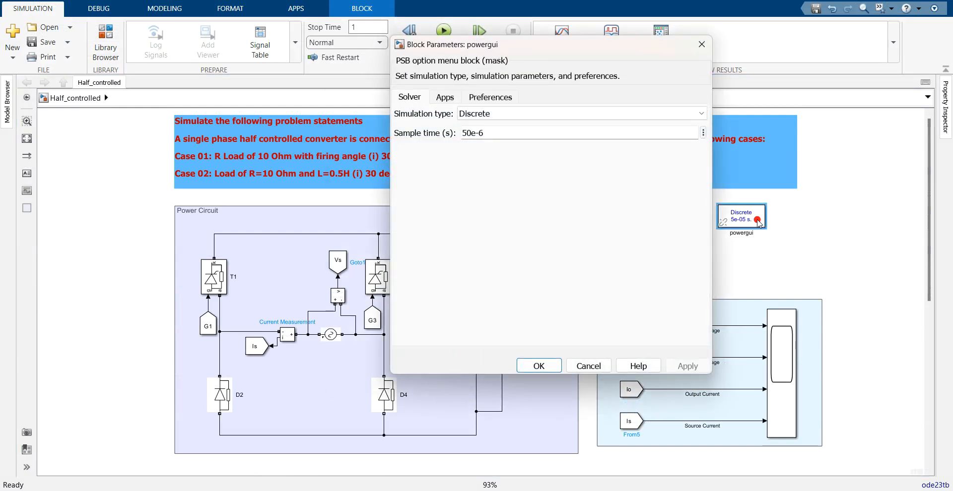
click(445, 97)
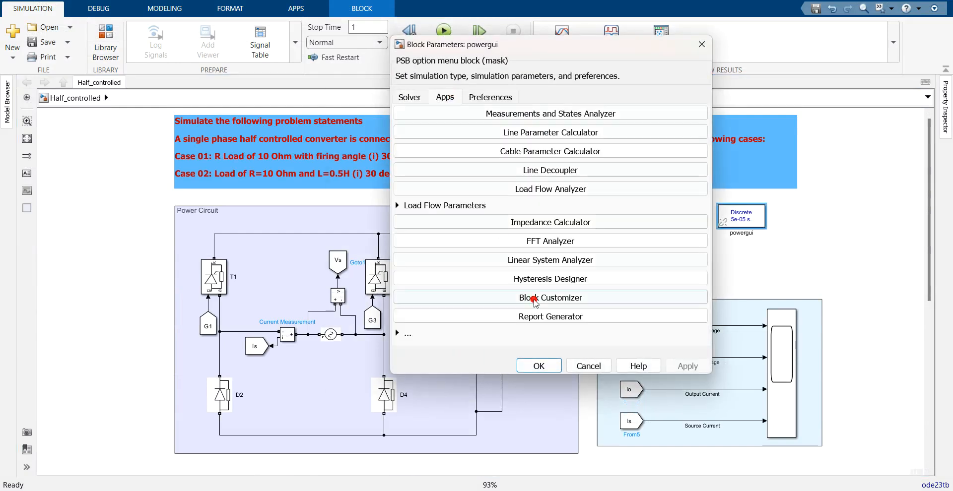
click(527, 241)
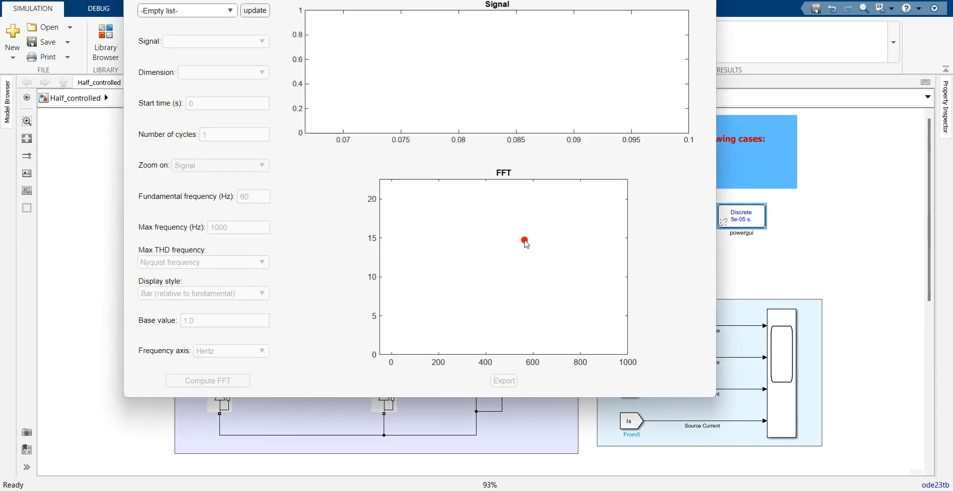
- Check which structures with time the FFT Analyzer offers, bring its whole window into view, and close it
click(230, 10)
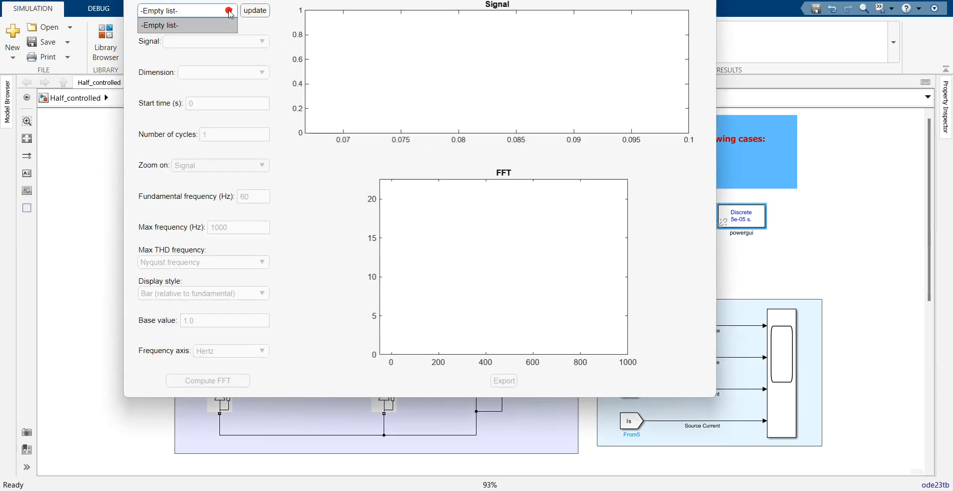
click(230, 10)
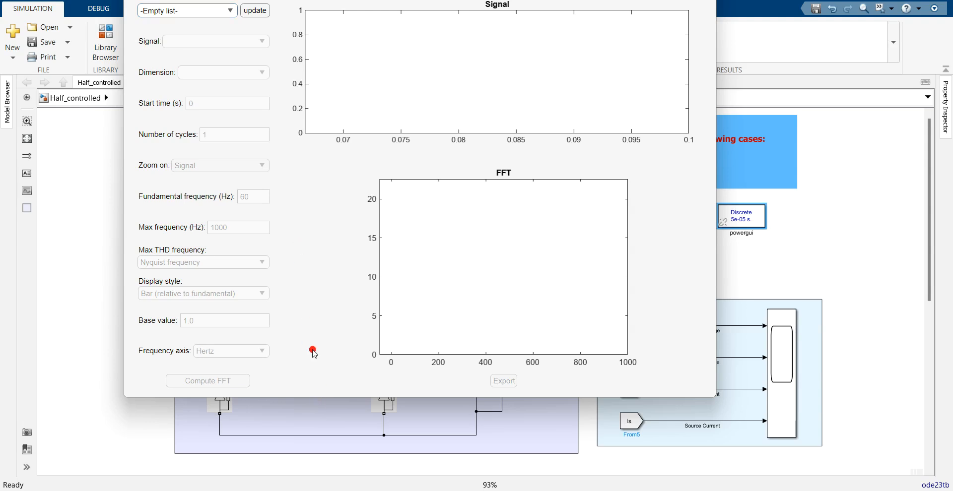
drag(331, 399, 331, 480)
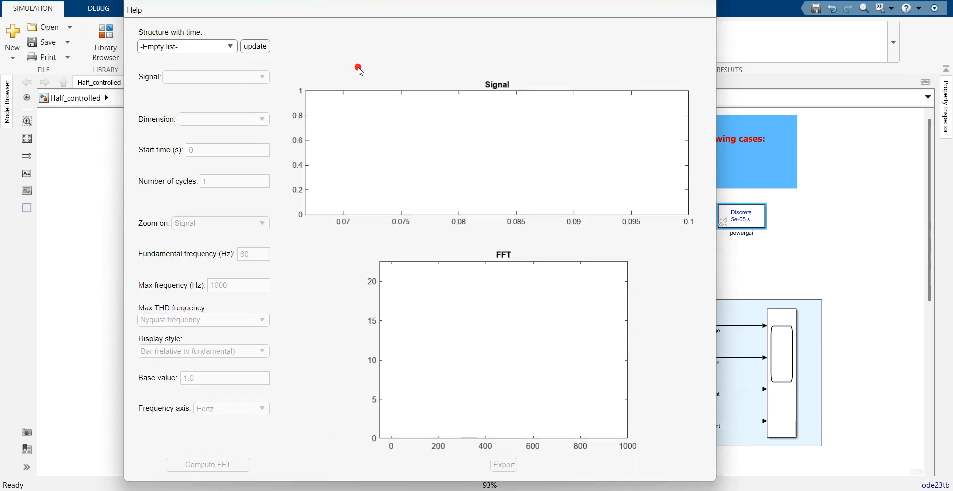
drag(355, 1, 358, 33)
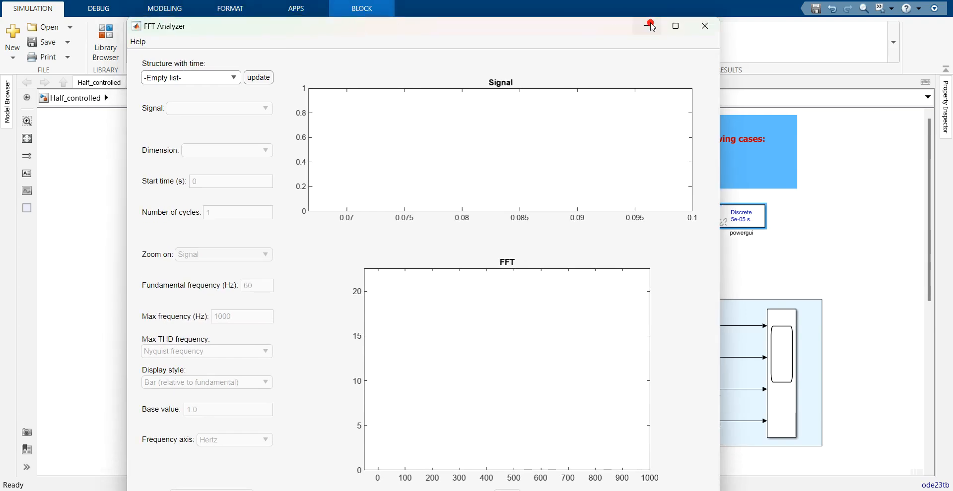
click(704, 26)
- Open the configuration properties of the four-input scope in the Measurement area
click(396, 346)
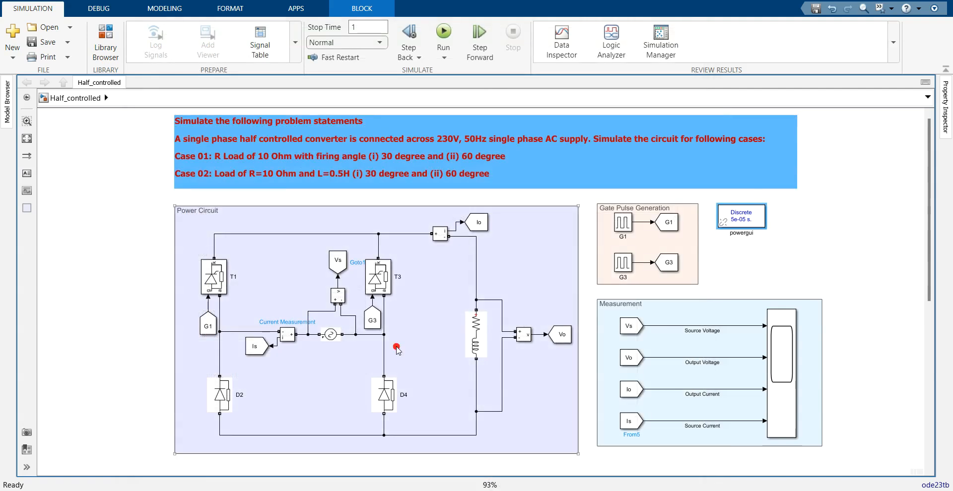
click(747, 214)
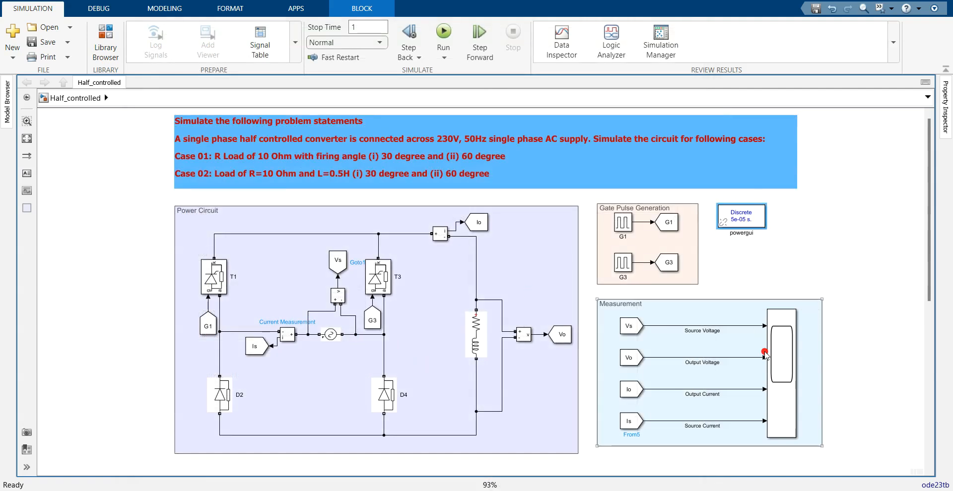
click(781, 353)
double_click(780, 354)
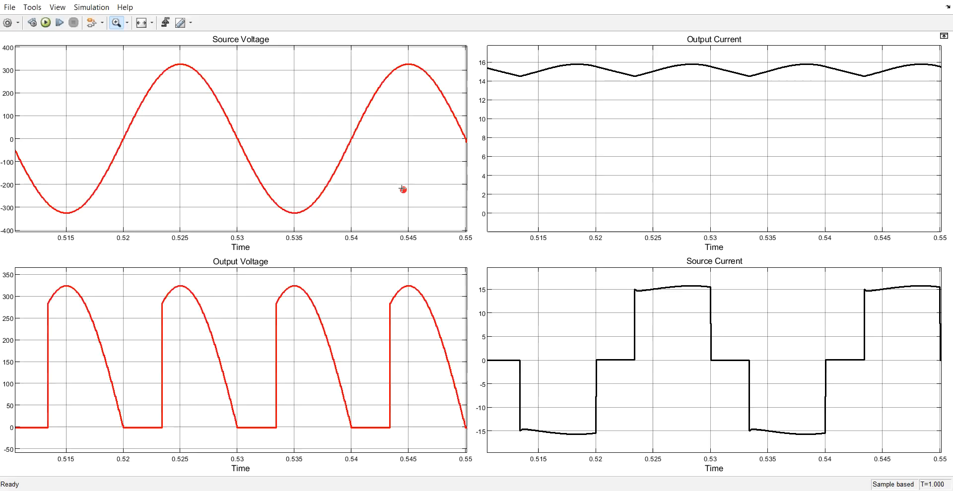
click(106, 8)
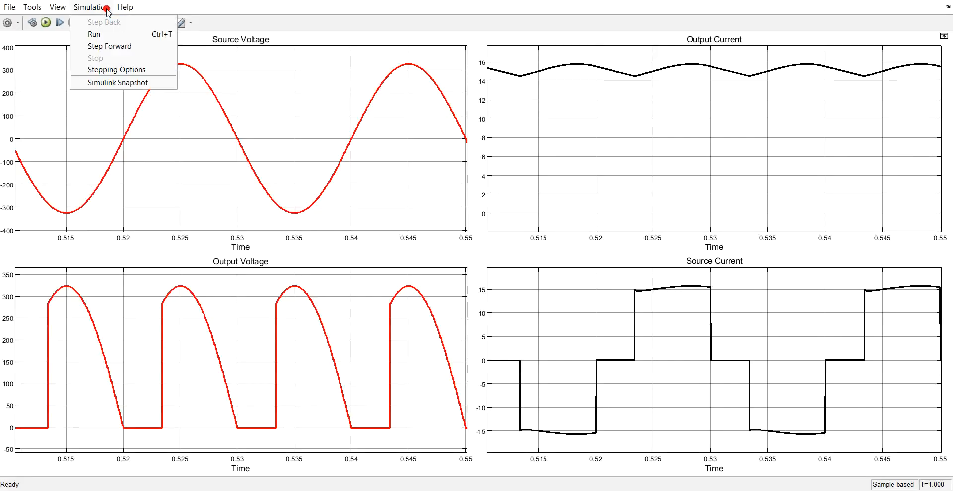
click(15, 23)
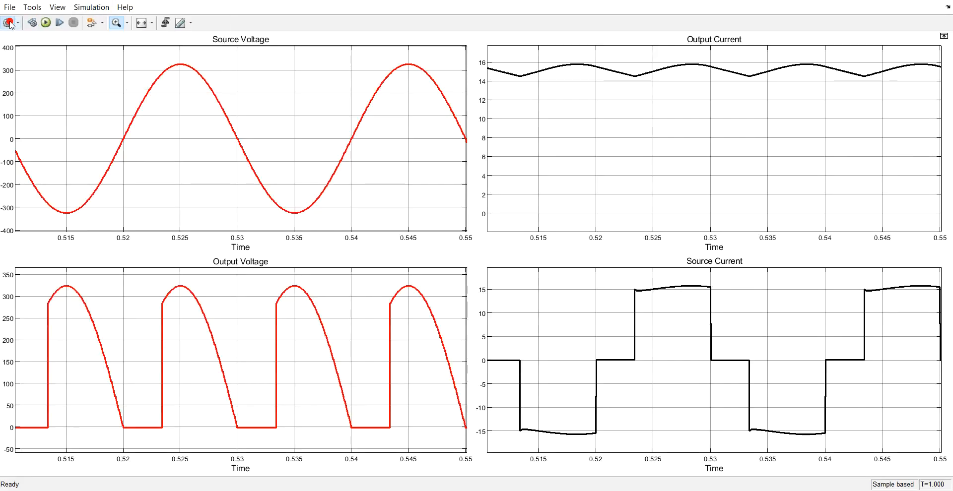
click(15, 23)
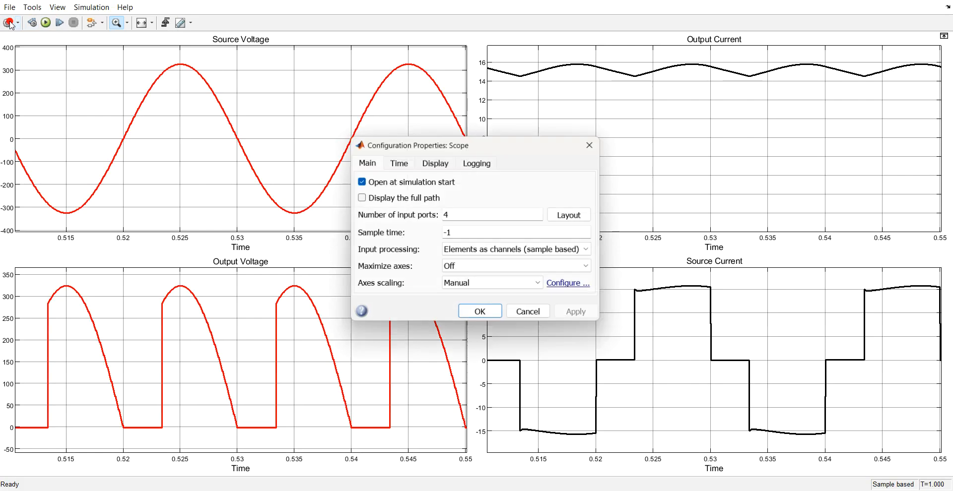
- Enable logging of the scope data to the workspace with the save format Array, and apply it
click(474, 163)
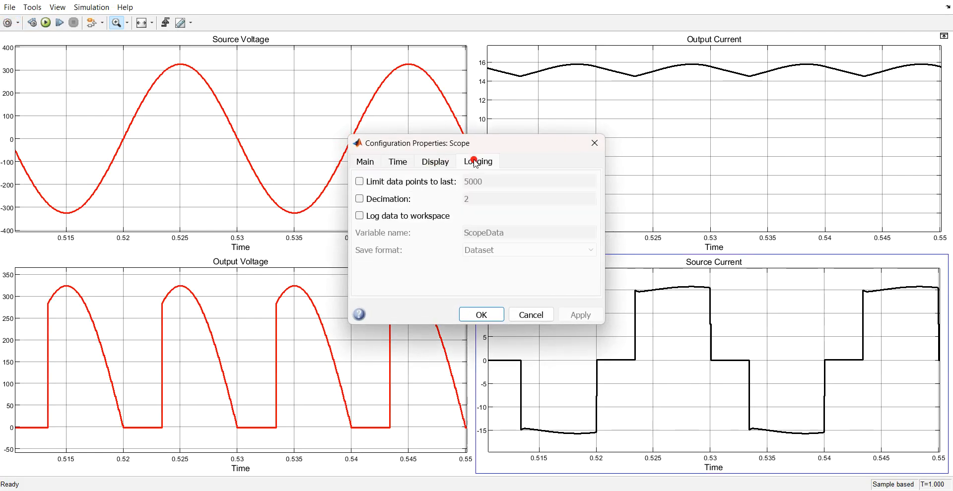
click(424, 220)
double_click(522, 236)
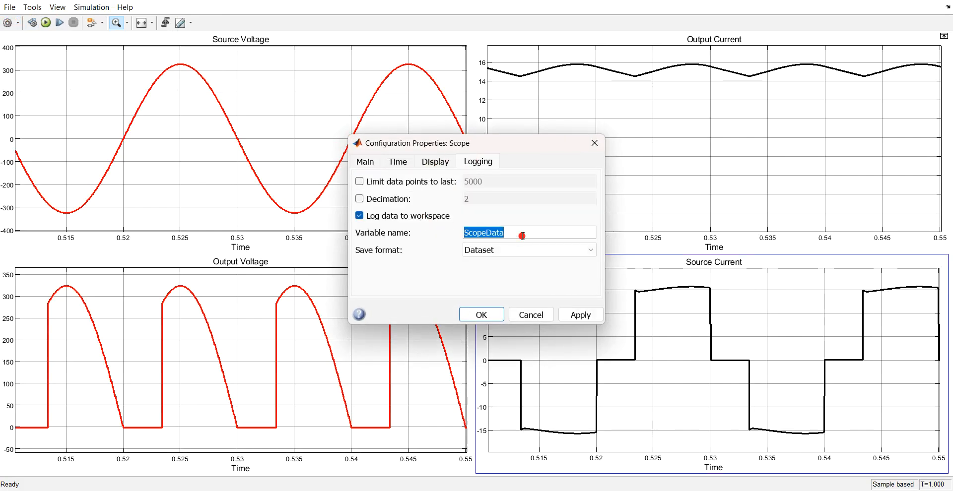
click(496, 250)
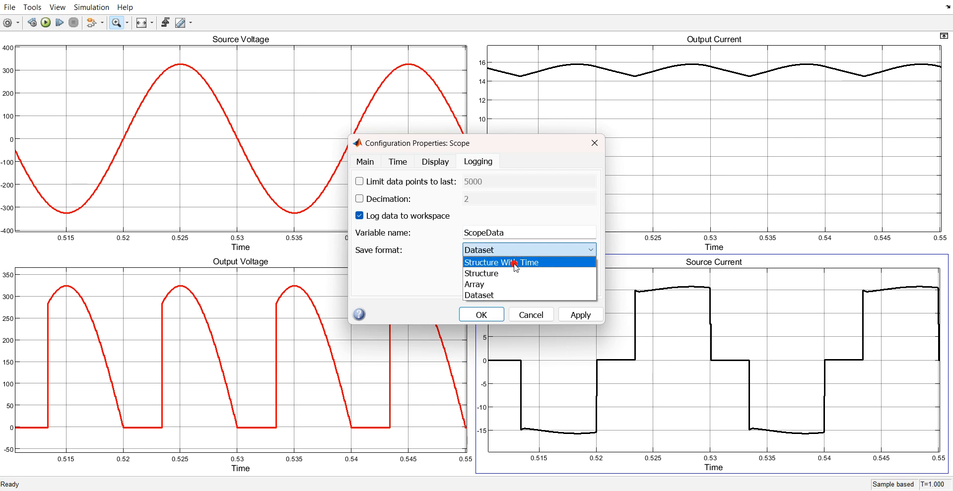
click(509, 284)
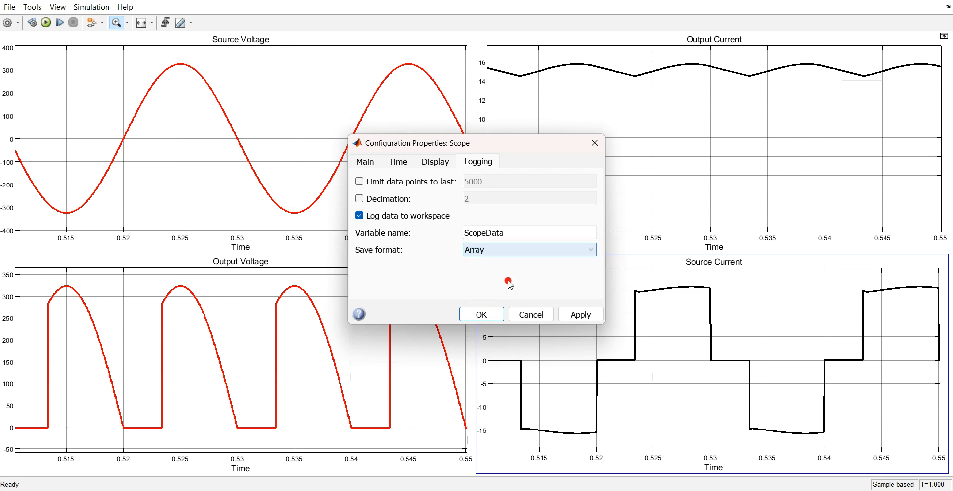
click(571, 314)
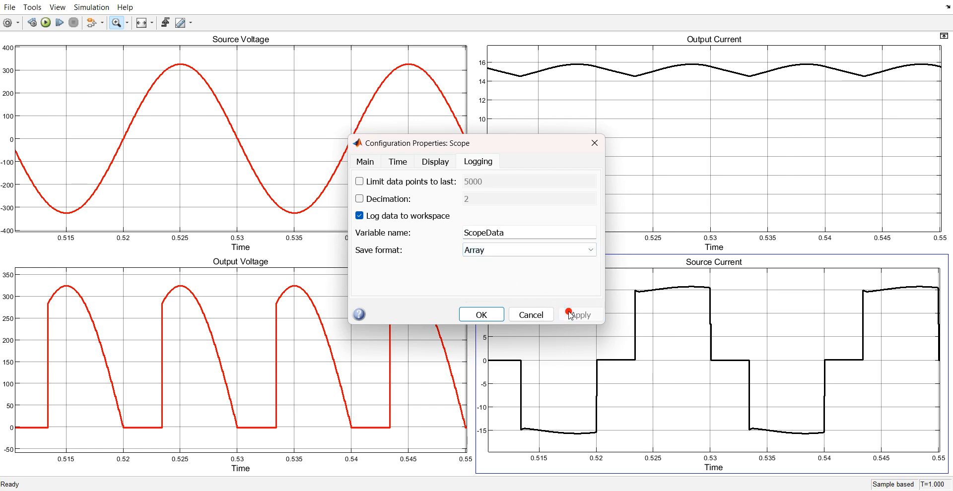
- Name the scope's logged workspace variable HCC and accept the configuration
double_click(517, 233)
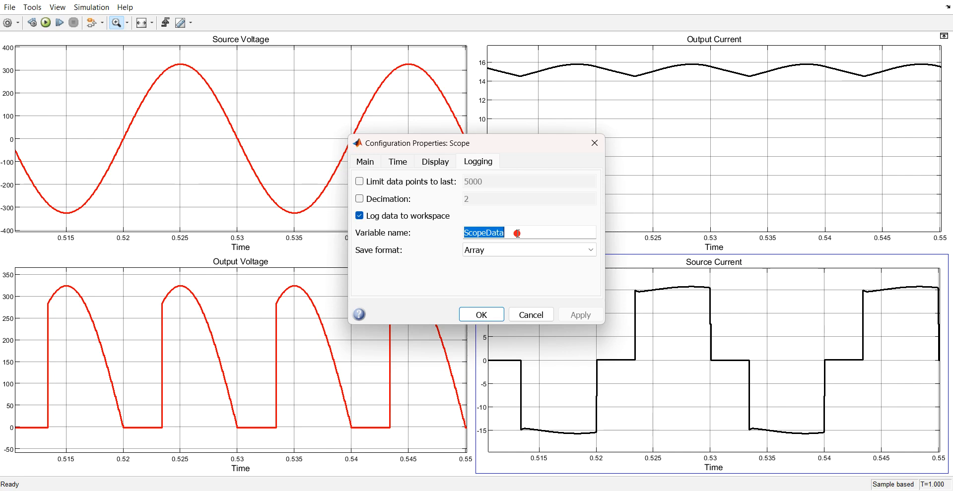
text(HCC)
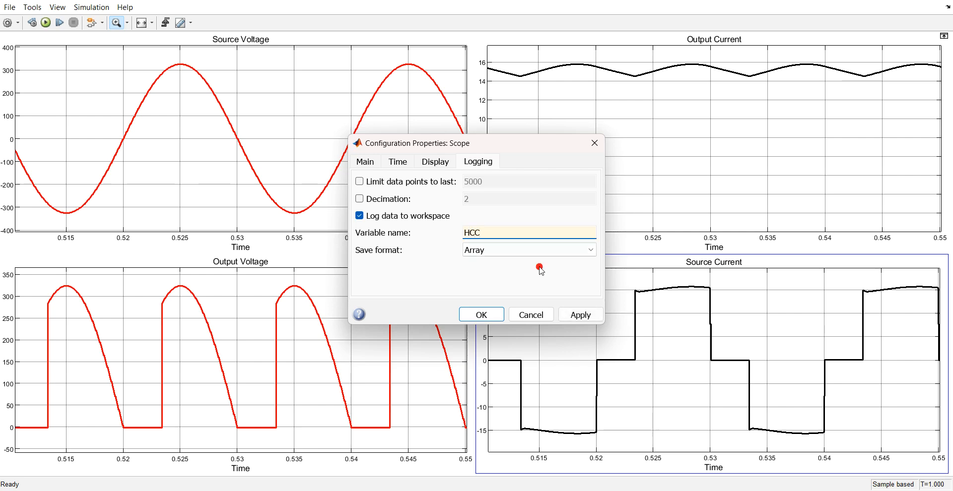
click(571, 315)
click(471, 314)
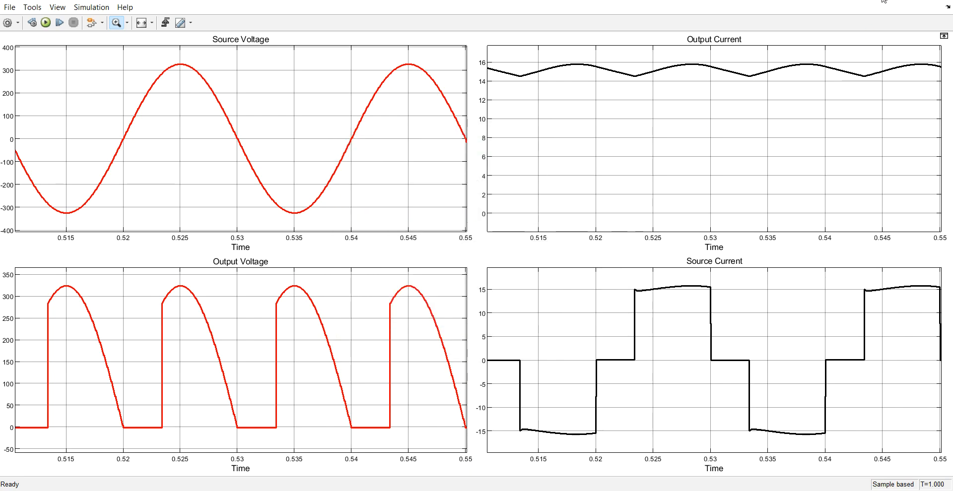
- Close the scope and try to run the simulation with Array-format logging, dismissing the Diagnostic Viewer
click(884, 1)
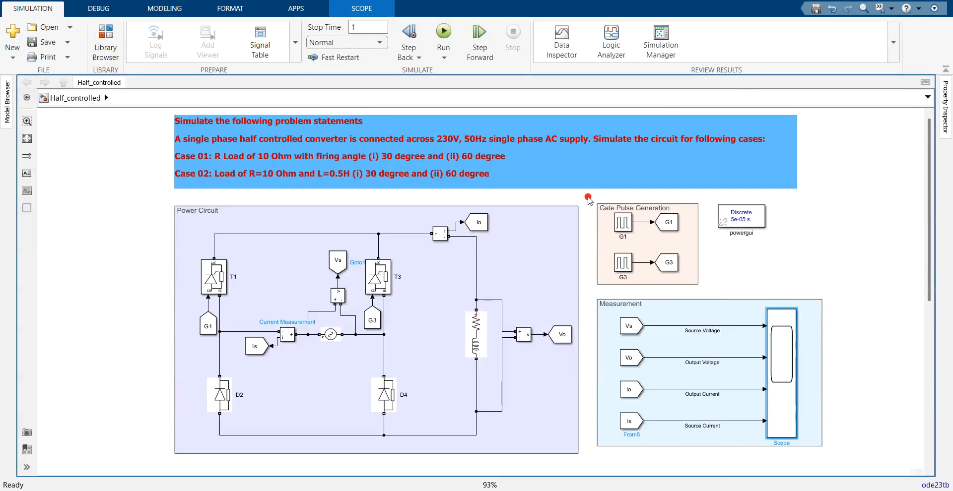
click(443, 33)
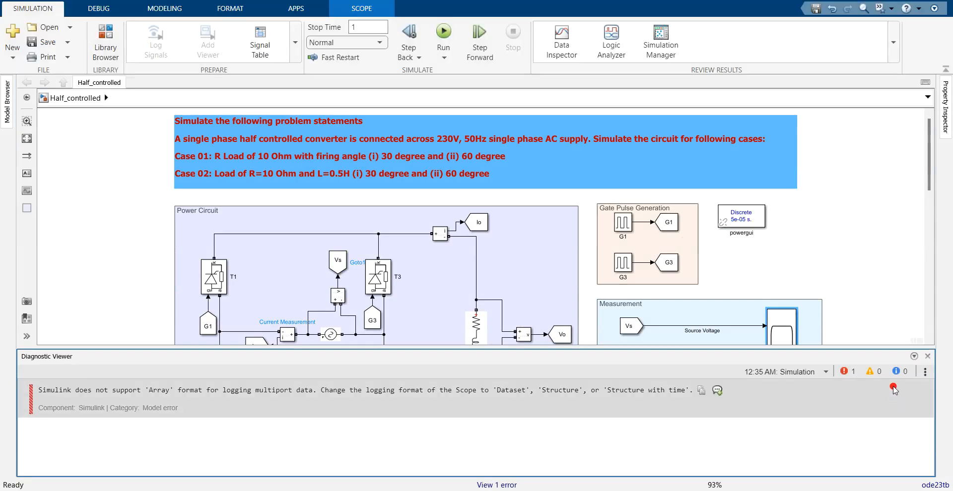
click(925, 357)
- Change the save format of the scope's logged data to Structure With Time
double_click(779, 318)
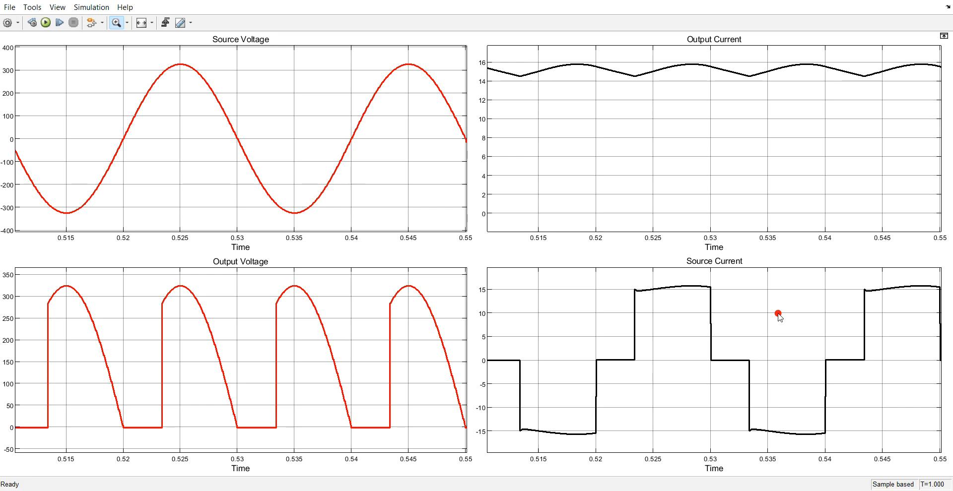
click(7, 22)
click(477, 162)
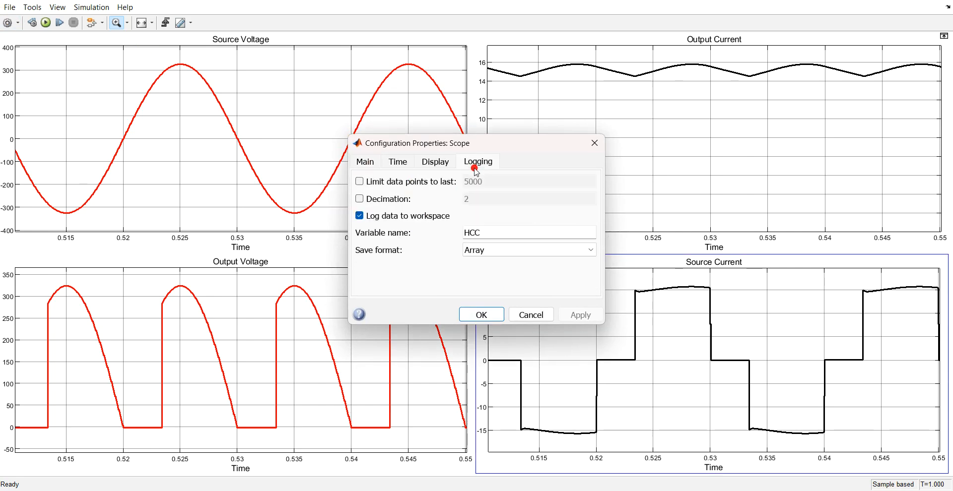
click(485, 249)
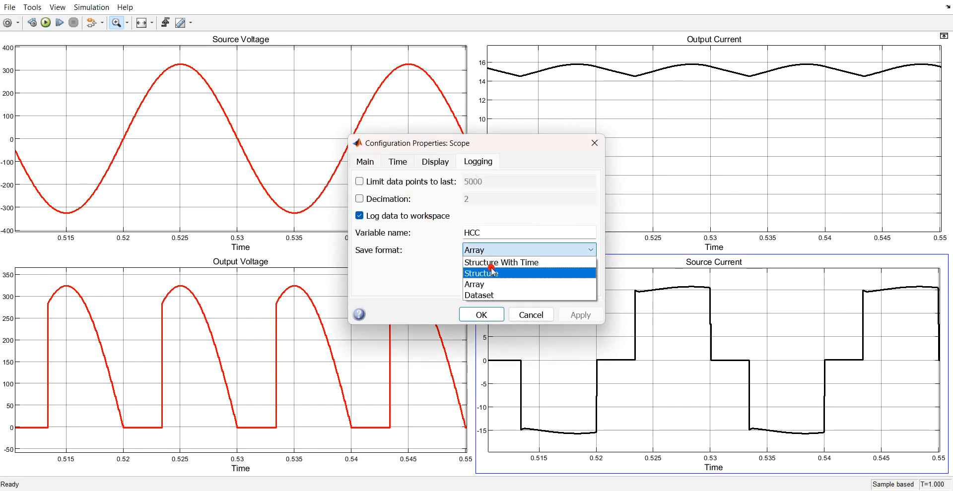
click(491, 262)
click(579, 315)
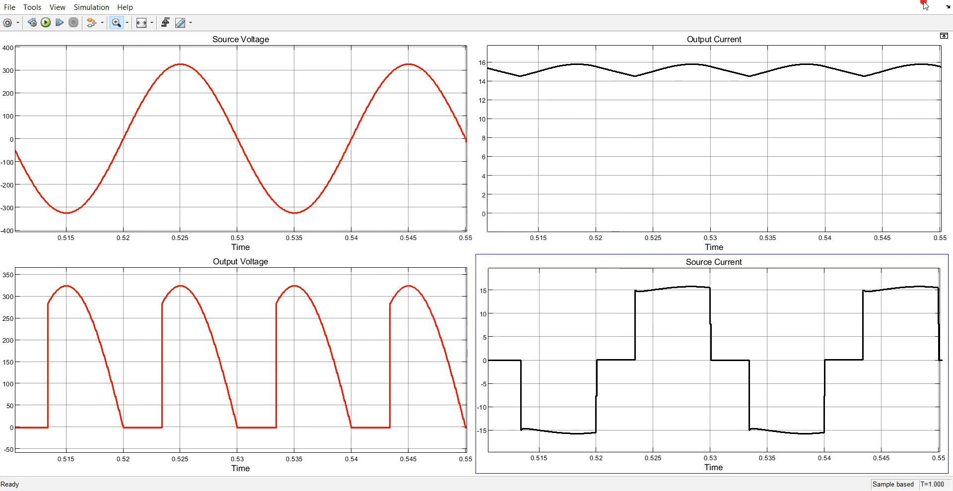
- Close the scope, rerun the simulation to log the data, and reopen the scope to view the waveforms
click(939, 1)
click(456, 26)
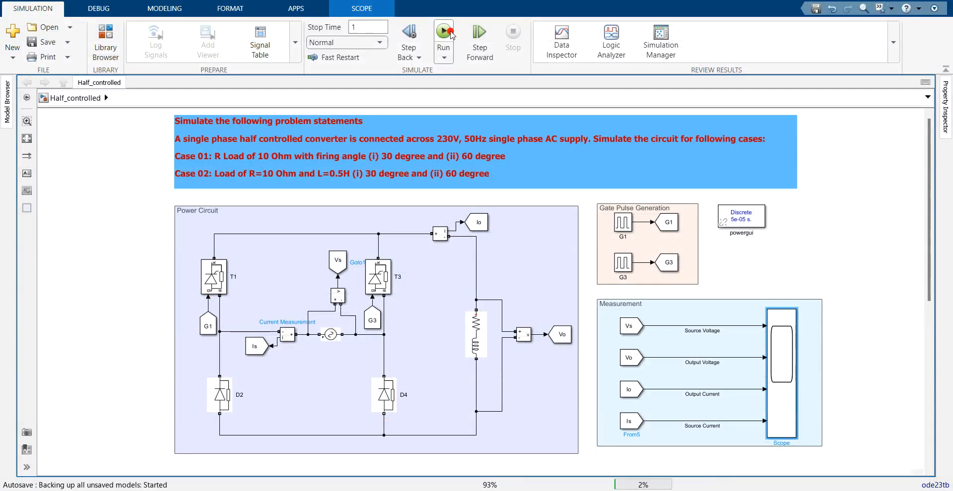
double_click(781, 382)
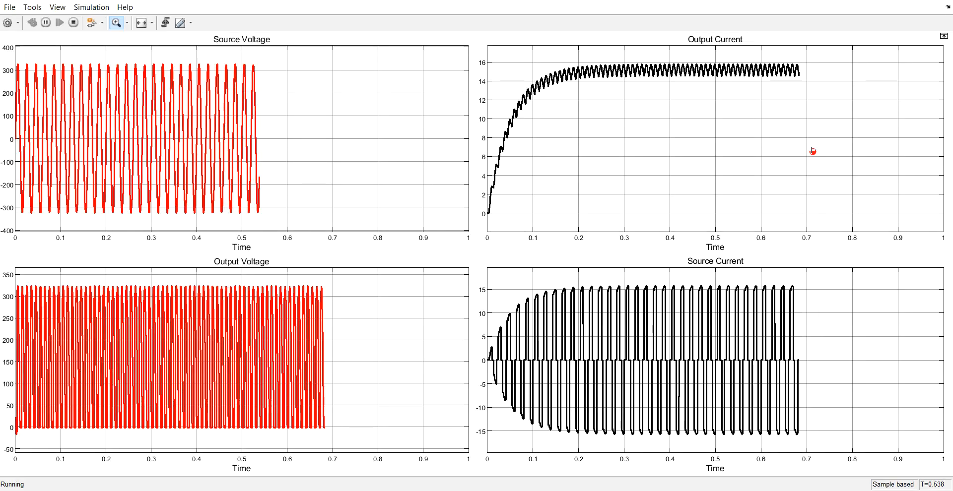
- Close the scope, switch to MATLAB, and inspect the signals field of HCC inside the workspace variable out
click(948, 4)
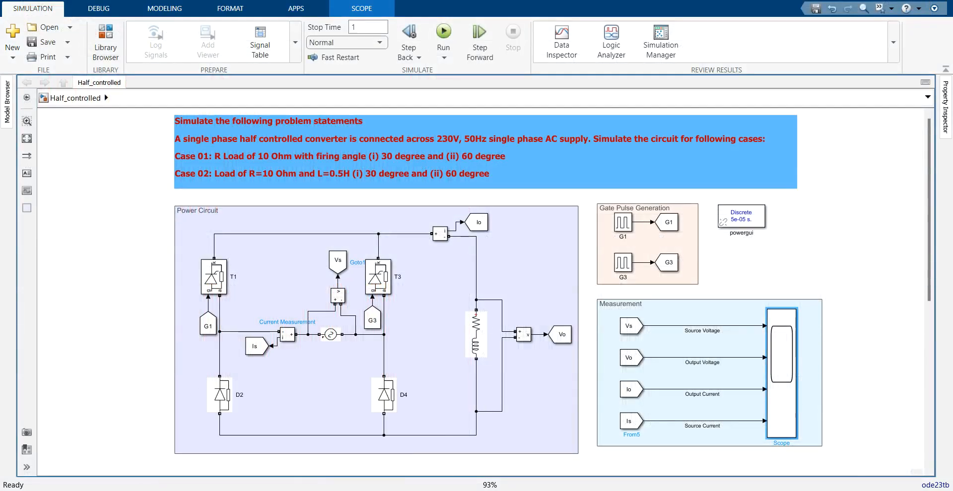
click(268, 490)
mouse_move(295, 490)
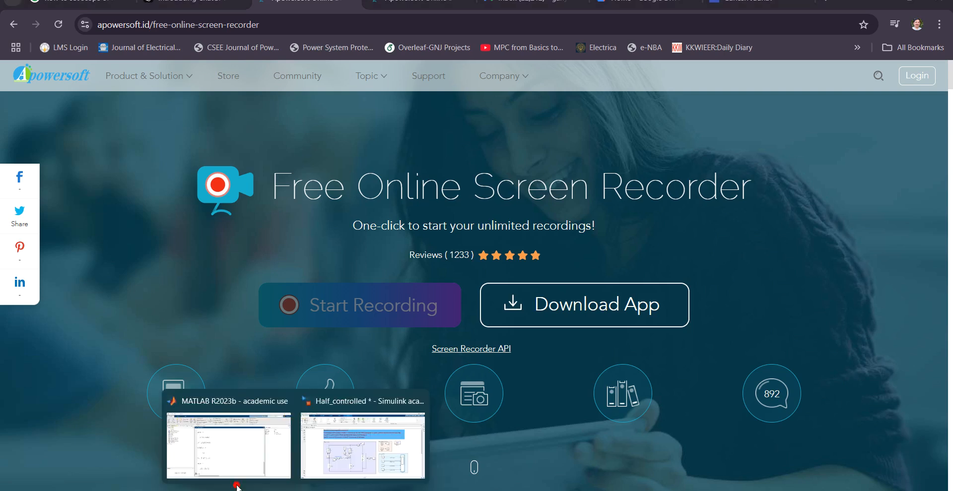
click(222, 464)
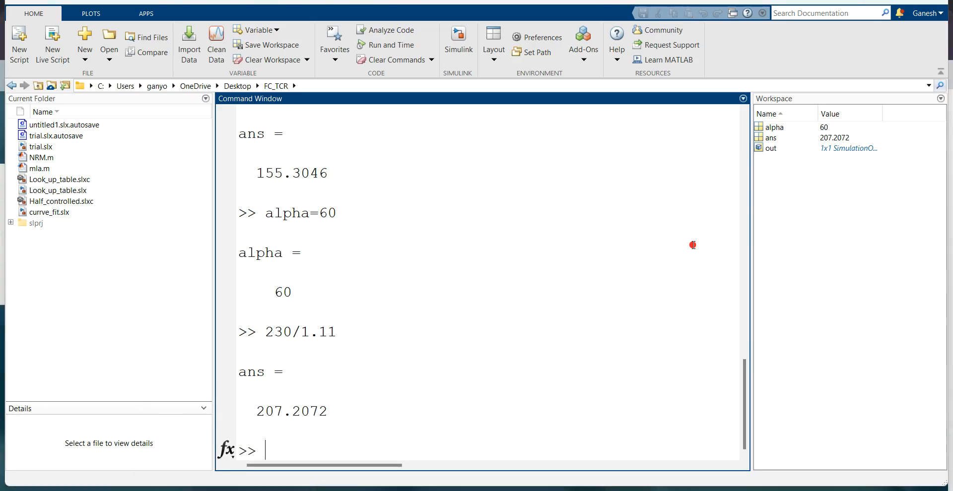
click(776, 152)
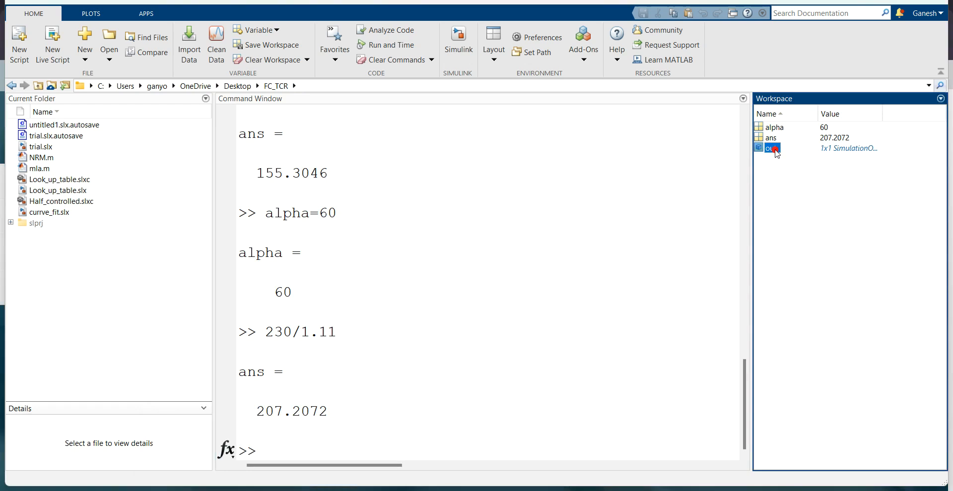
double_click(775, 149)
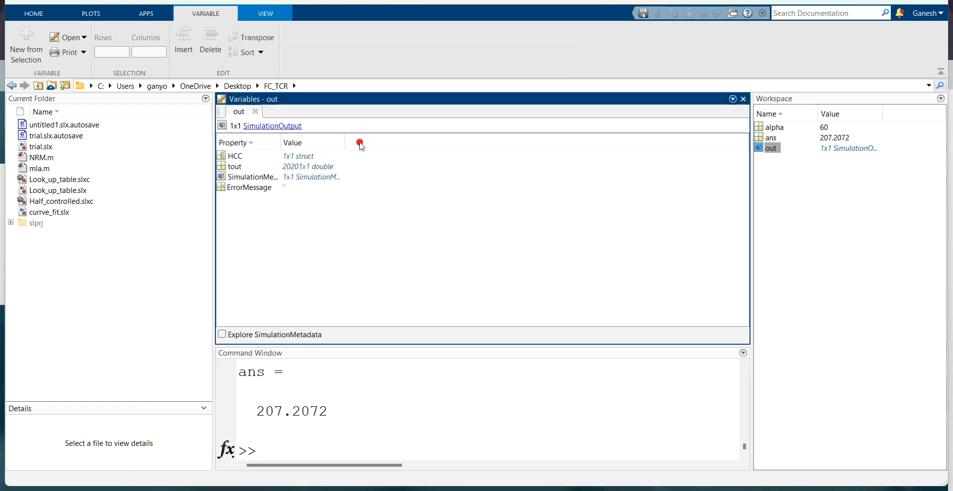
double_click(229, 157)
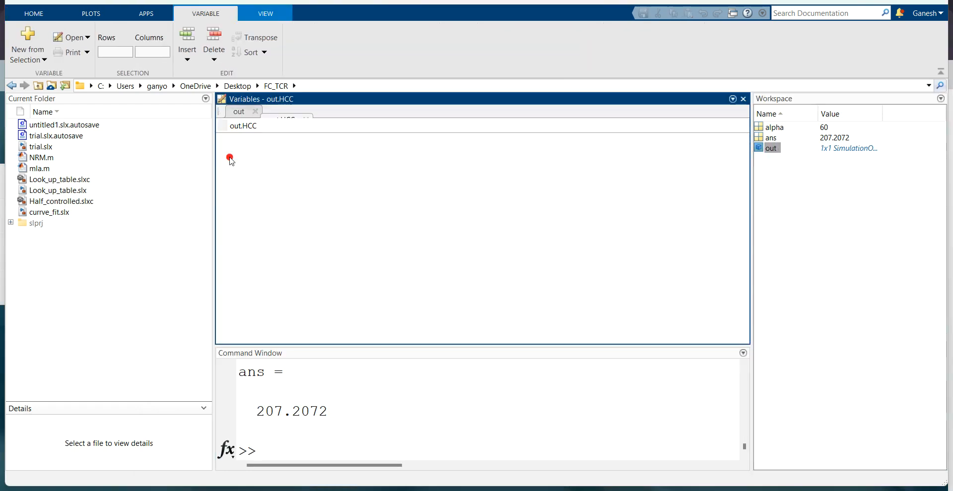
double_click(226, 170)
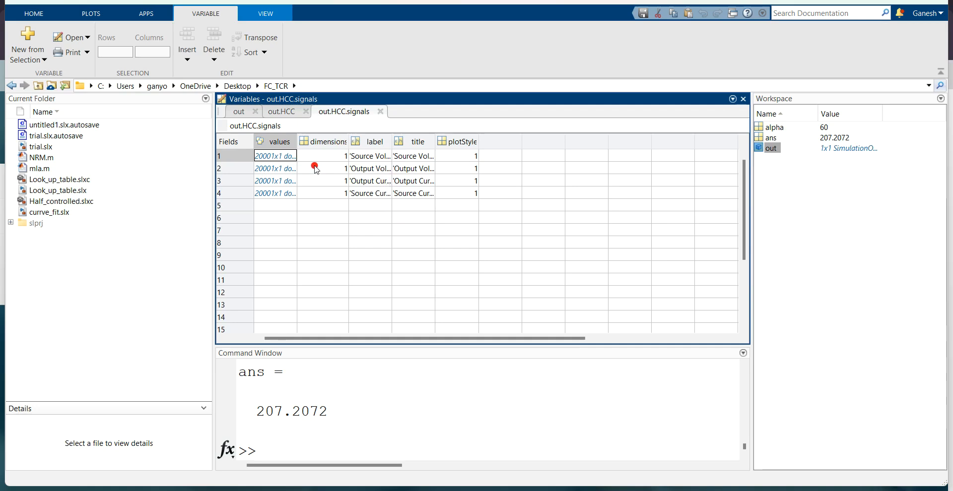
click(380, 111)
click(306, 110)
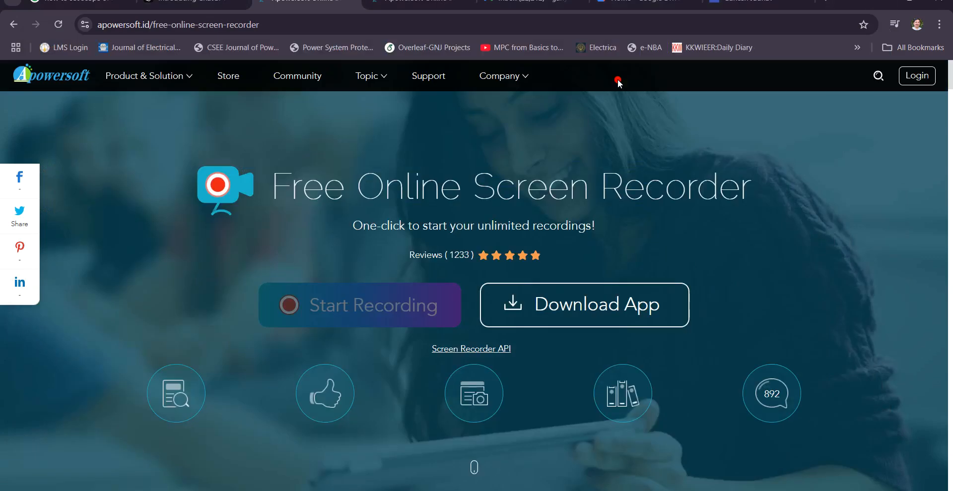
- Return to the Half_controlled model and check the powergui FFT Analyzer's list of structures with time for logged data
mouse_move(296, 490)
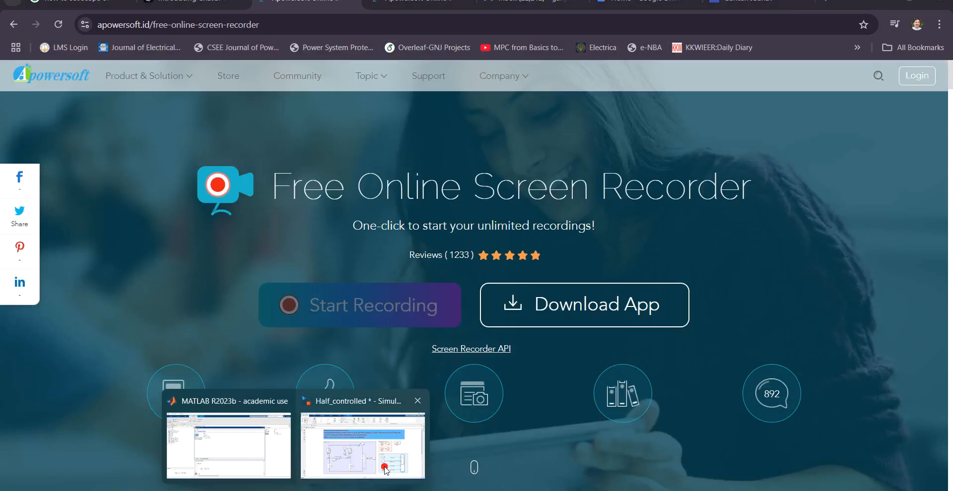
click(362, 445)
click(751, 224)
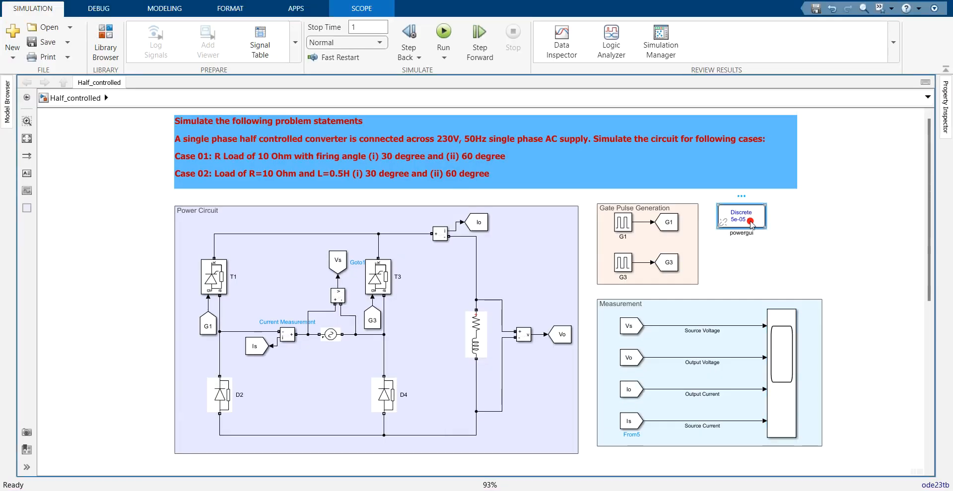
double_click(751, 224)
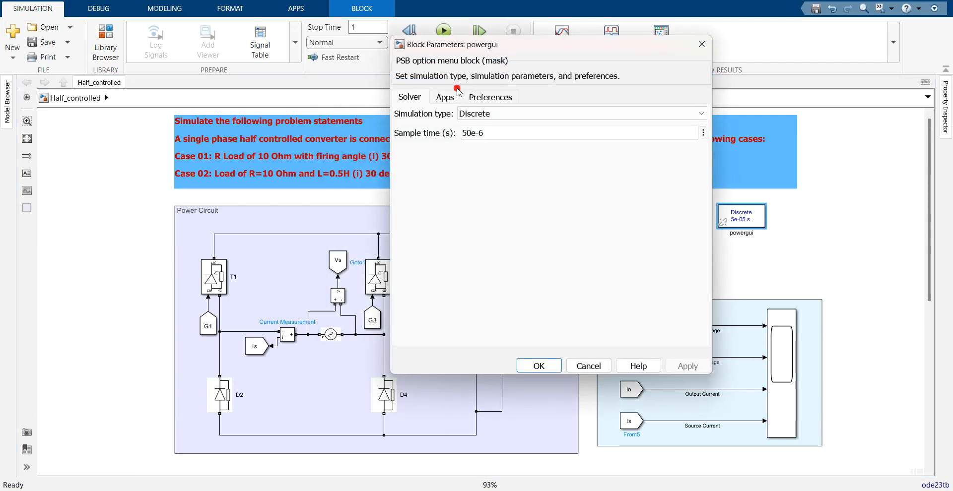
click(432, 99)
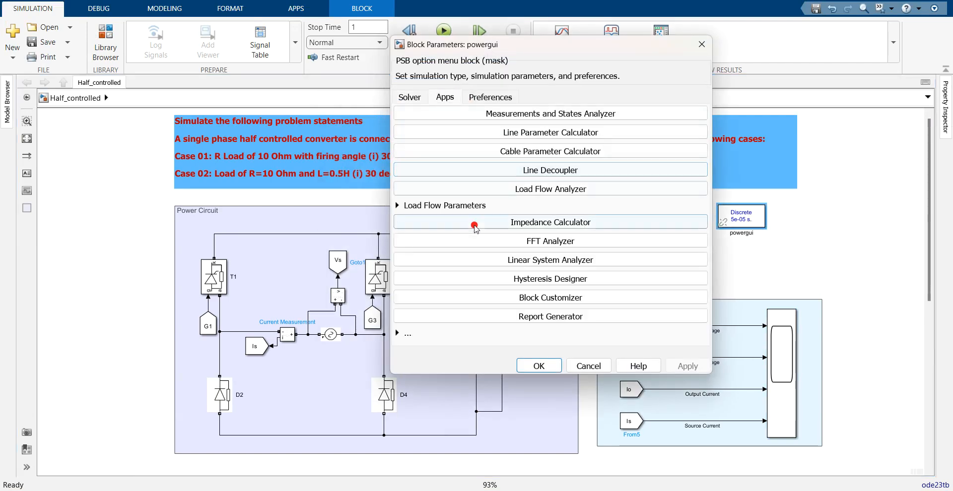
click(480, 241)
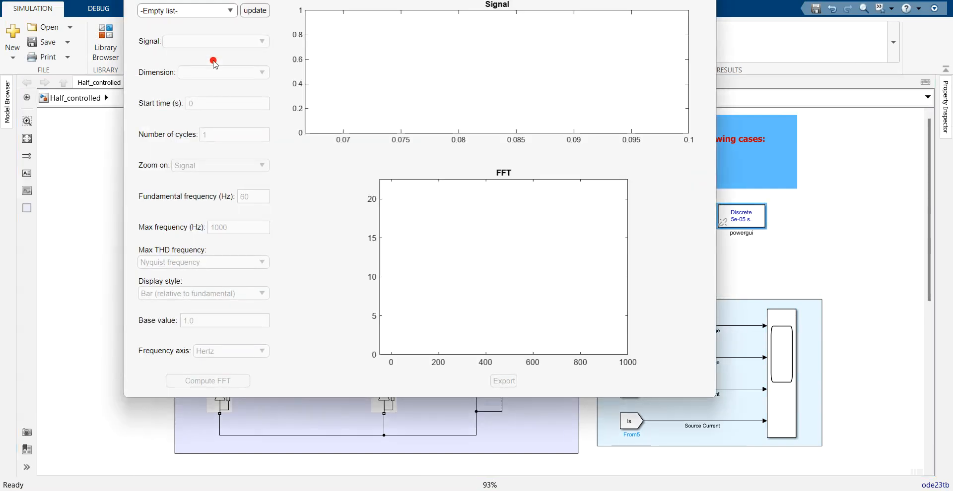
click(206, 12)
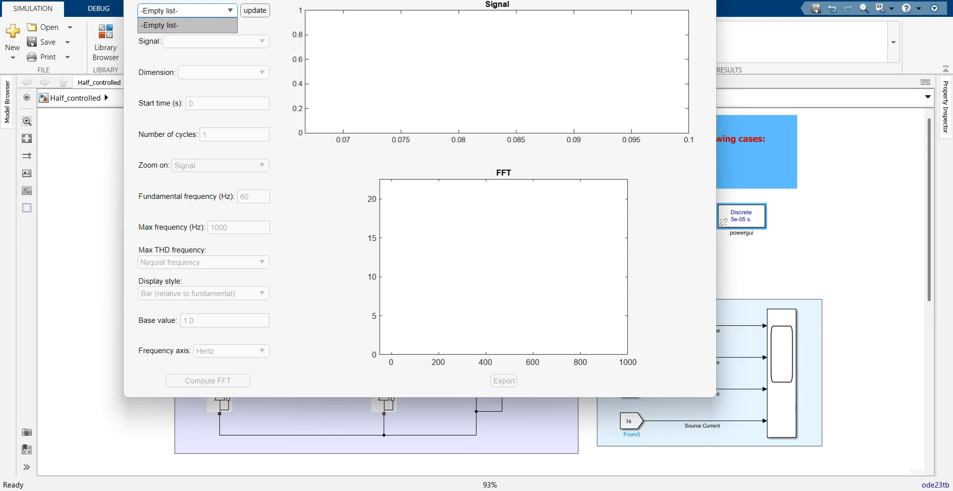
click(575, 0)
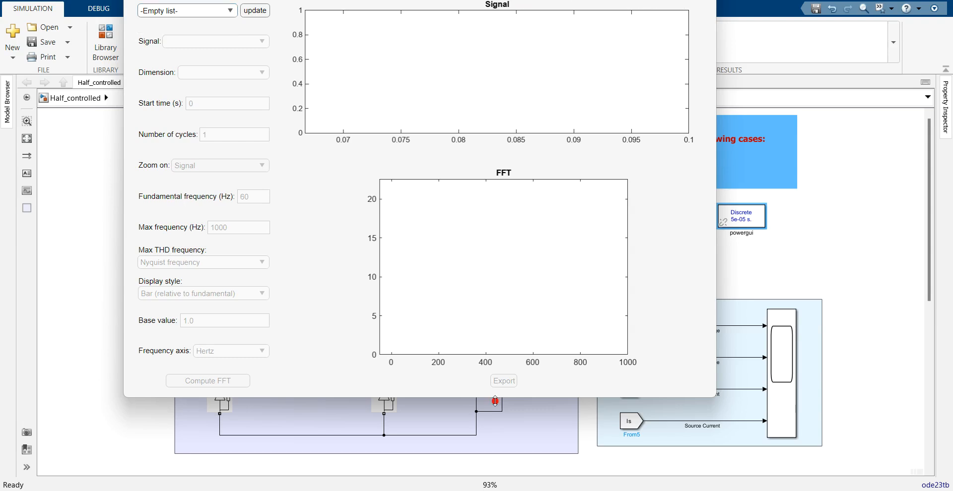
drag(493, 396, 485, 469)
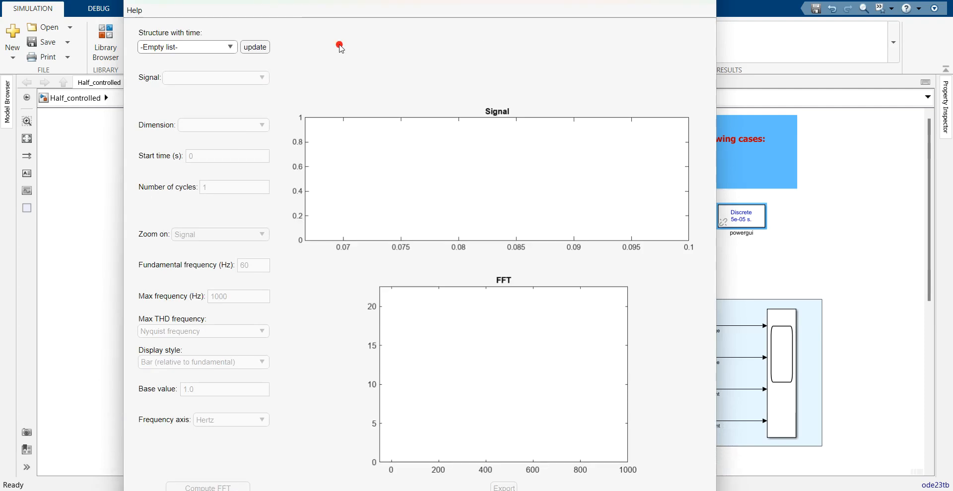
click(701, 1)
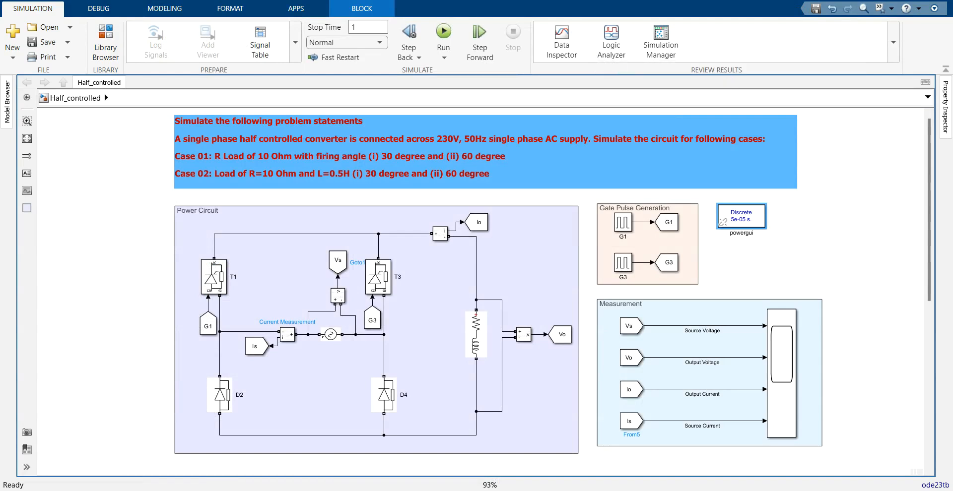
click(881, 2)
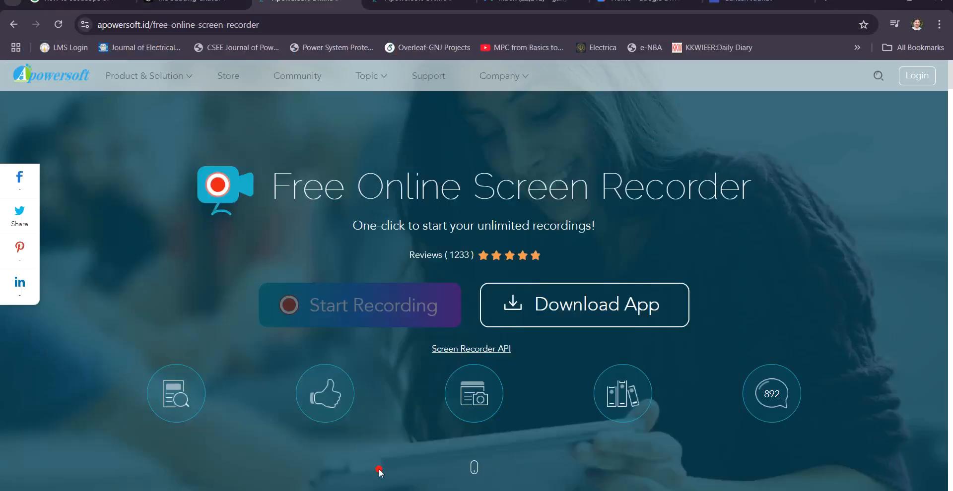
mouse_move(295, 490)
click(234, 463)
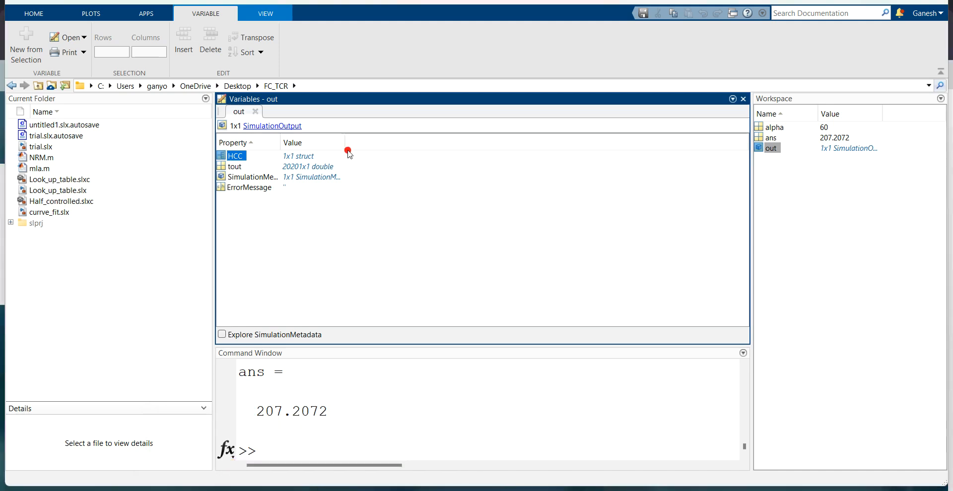
click(43, 17)
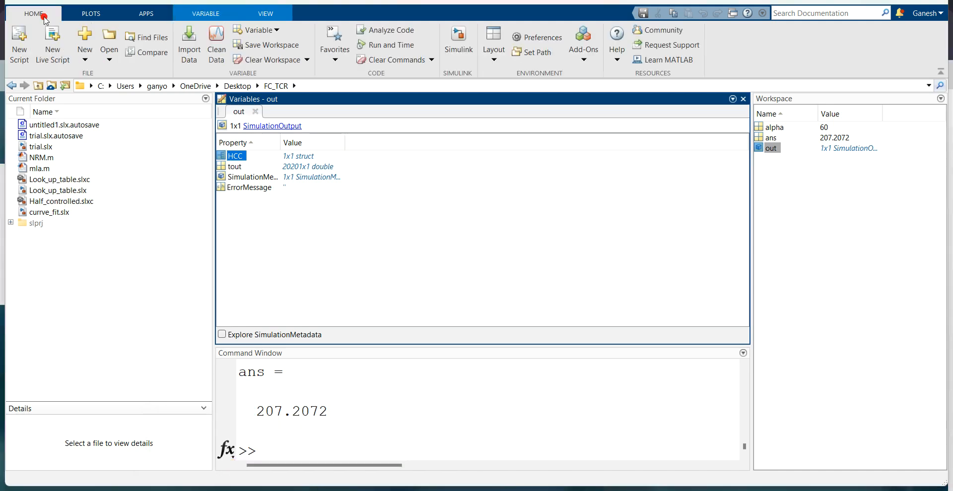
click(569, 58)
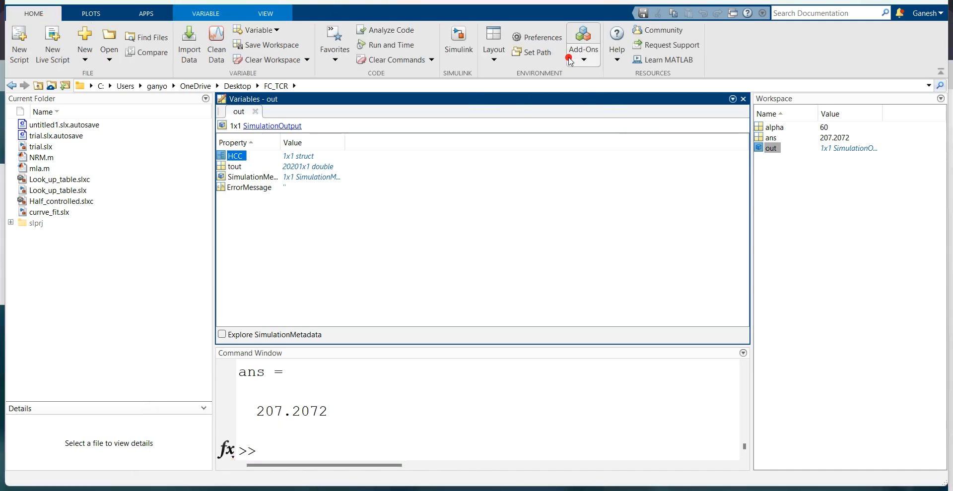
click(554, 38)
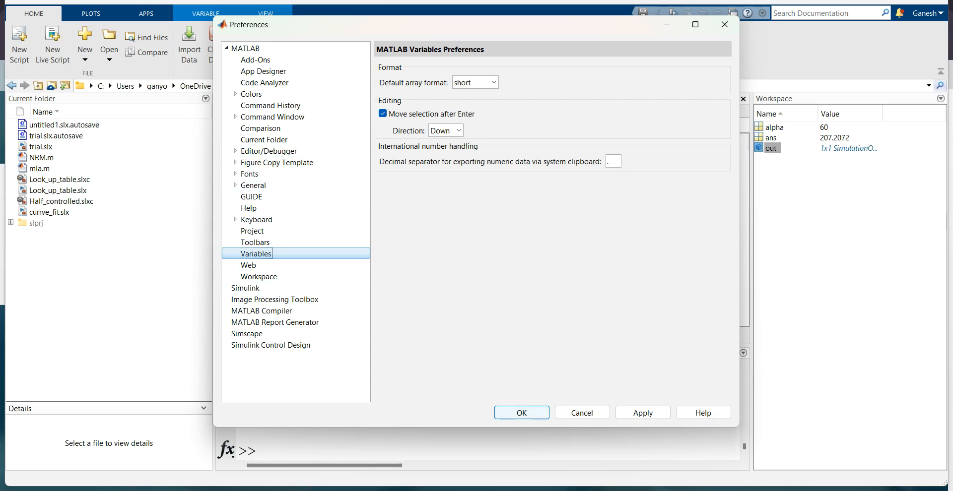
right_click(710, 443)
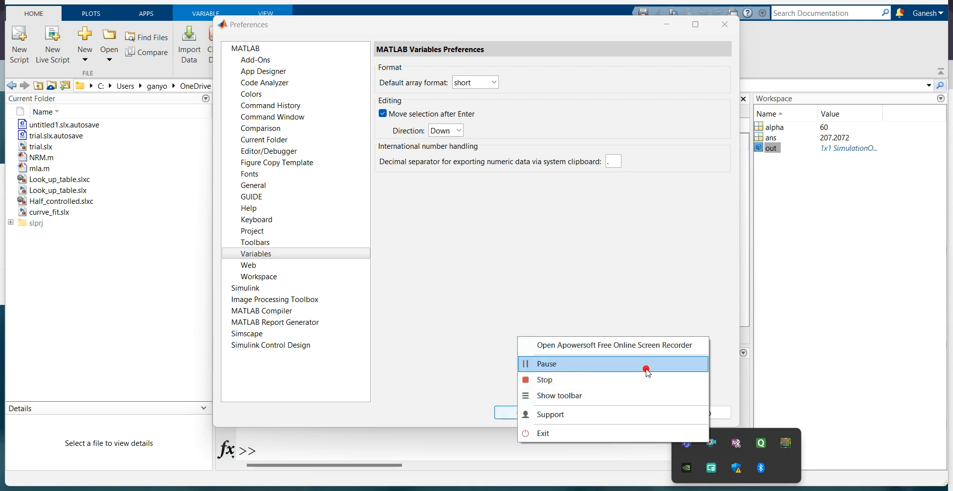
click(646, 369)
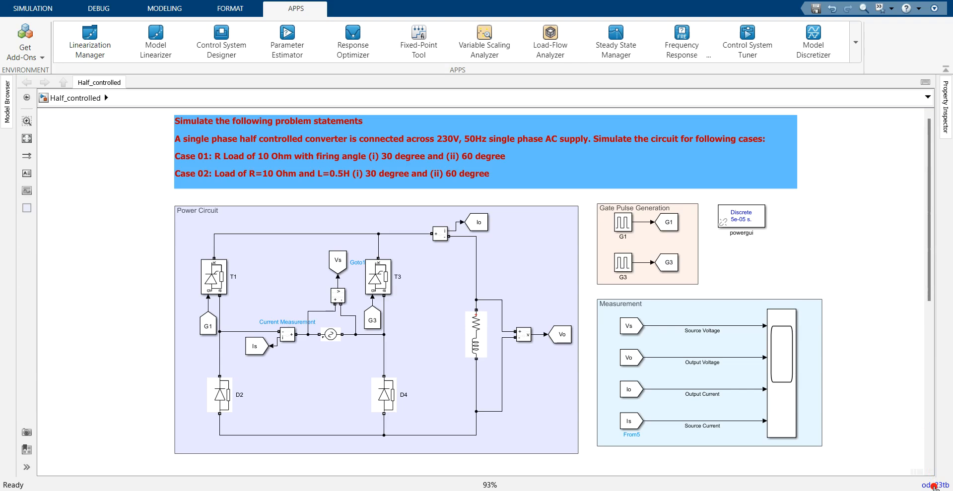
- Disable Single simulation output in the model's Data Import/Export configuration parameters and apply the change
mouse_move(933, 486)
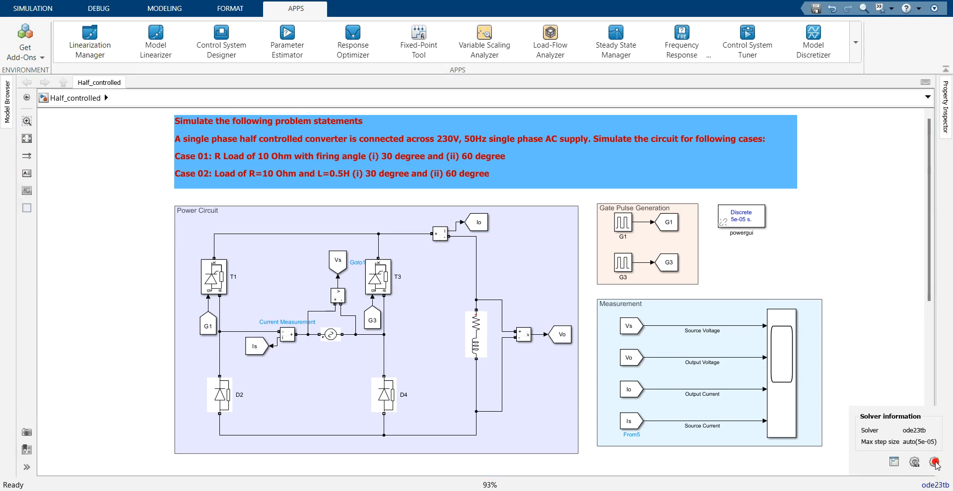
click(934, 462)
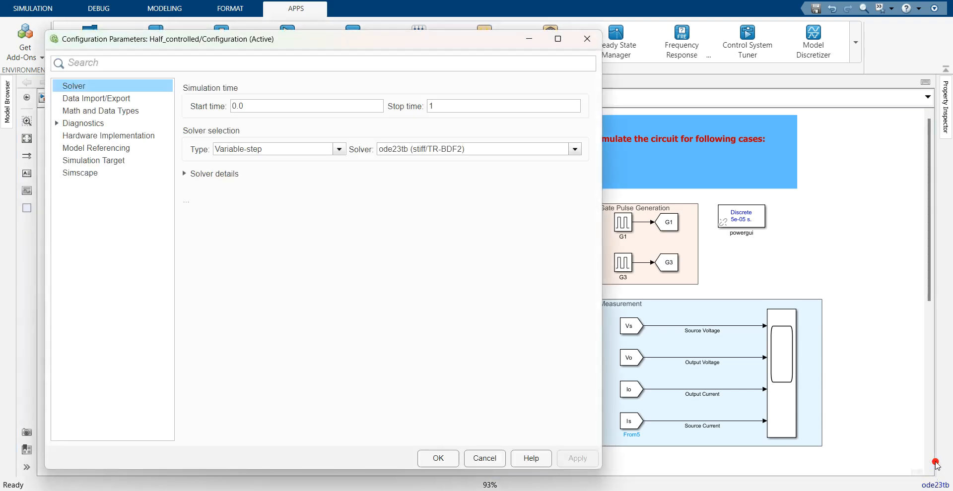
click(108, 101)
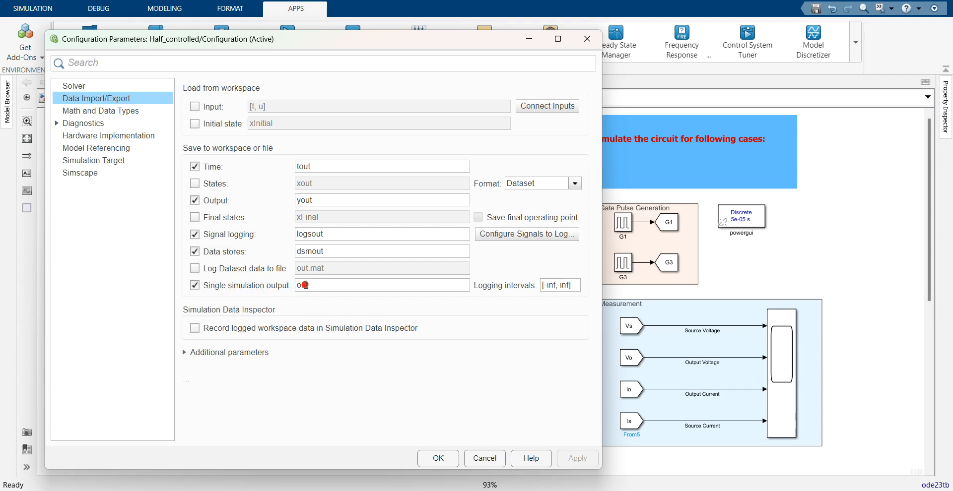
click(195, 286)
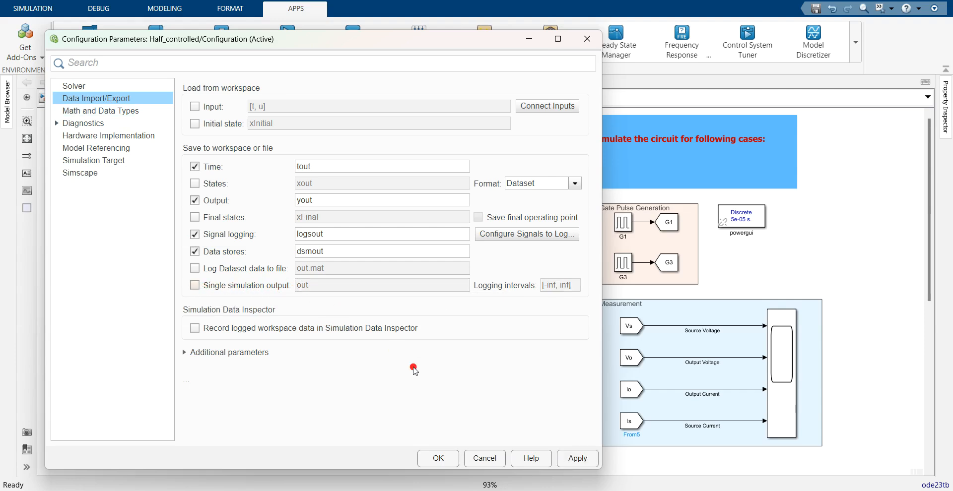
click(579, 463)
click(438, 461)
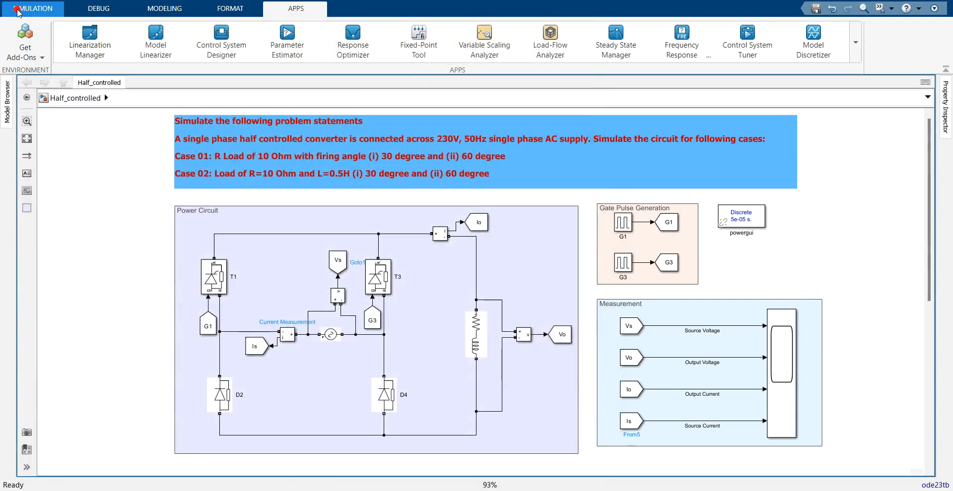
- Rerun the simulation to log the scope data directly to the workspace, and close the scope
click(33, 8)
click(437, 25)
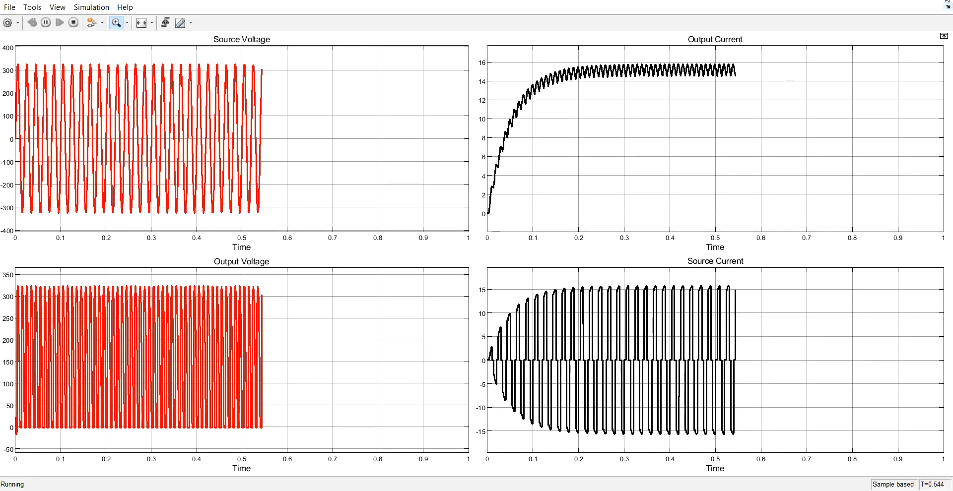
click(946, 0)
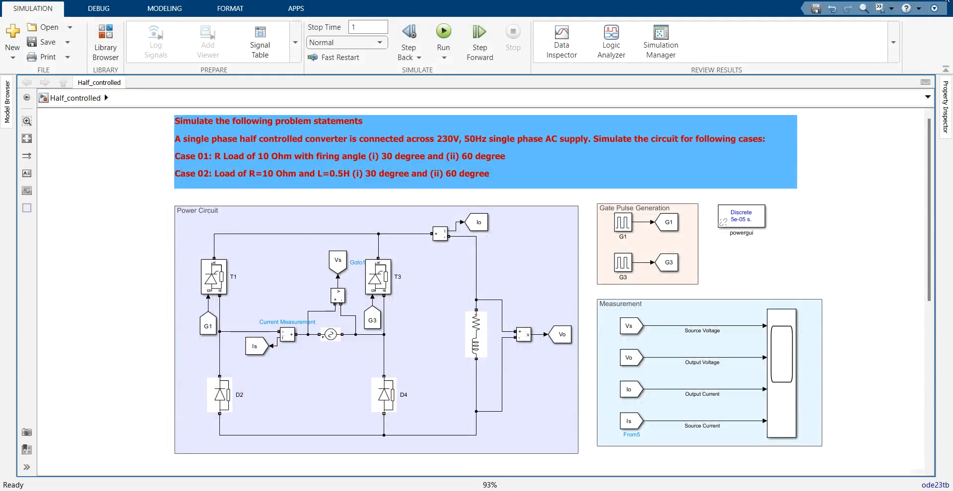
- Open the powergui block's FFT Analyzer for the logged HCC data and enlarge its window to show all settings
click(744, 217)
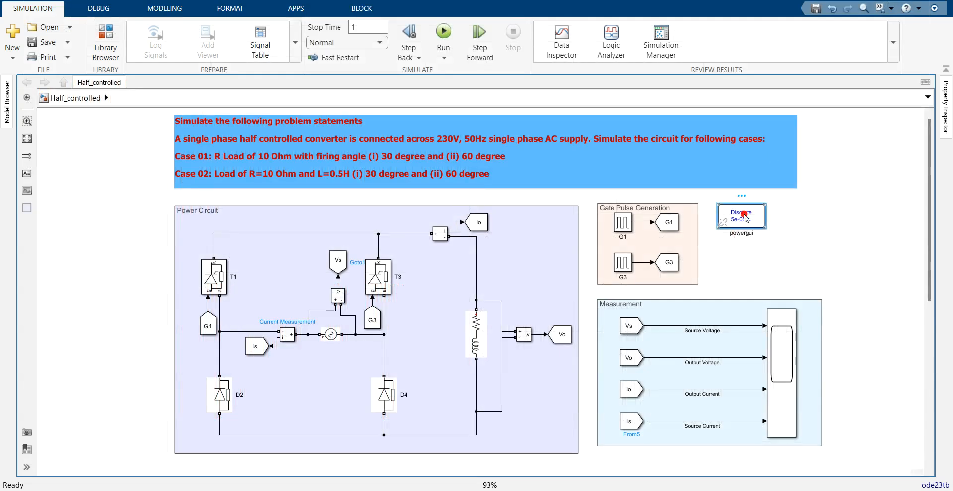
double_click(744, 217)
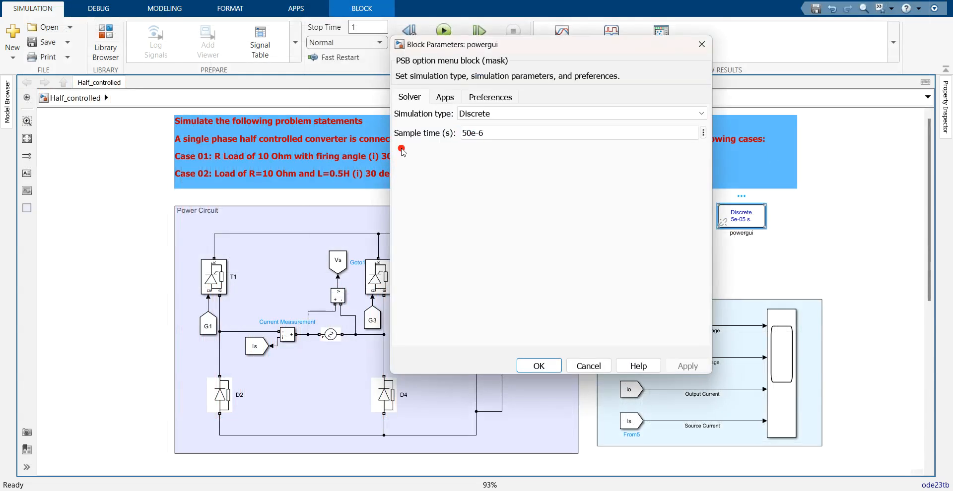
click(446, 97)
click(514, 238)
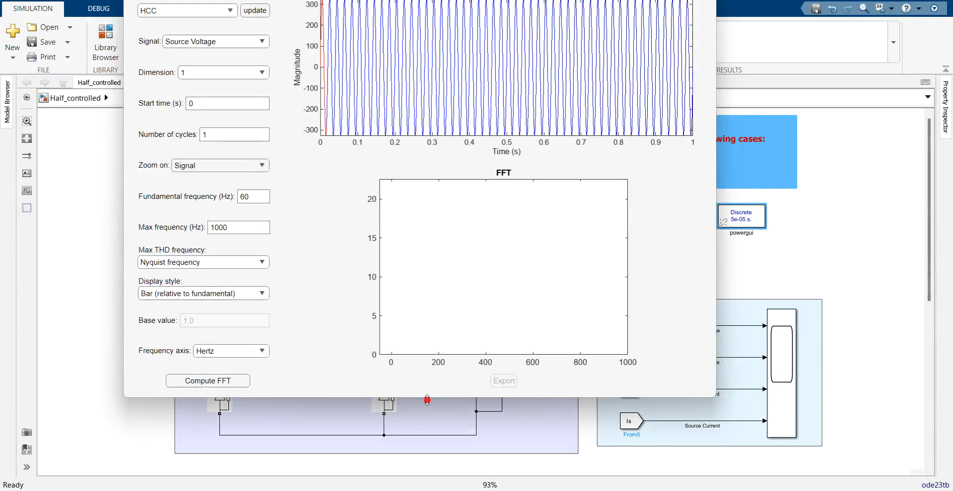
drag(426, 400, 430, 465)
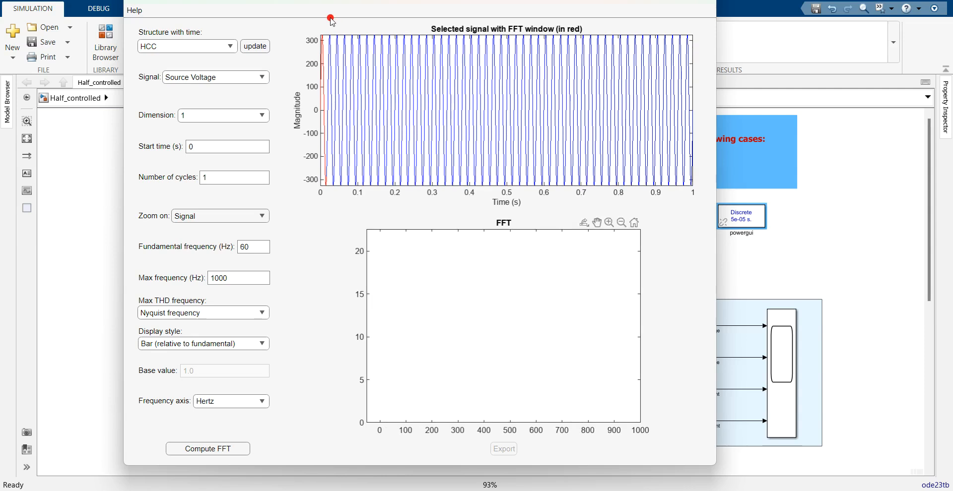
- Set the FFT window for the Source Voltage signal to start at 0.6 s and span 5 cycles
drag(330, 3, 334, 14)
click(258, 96)
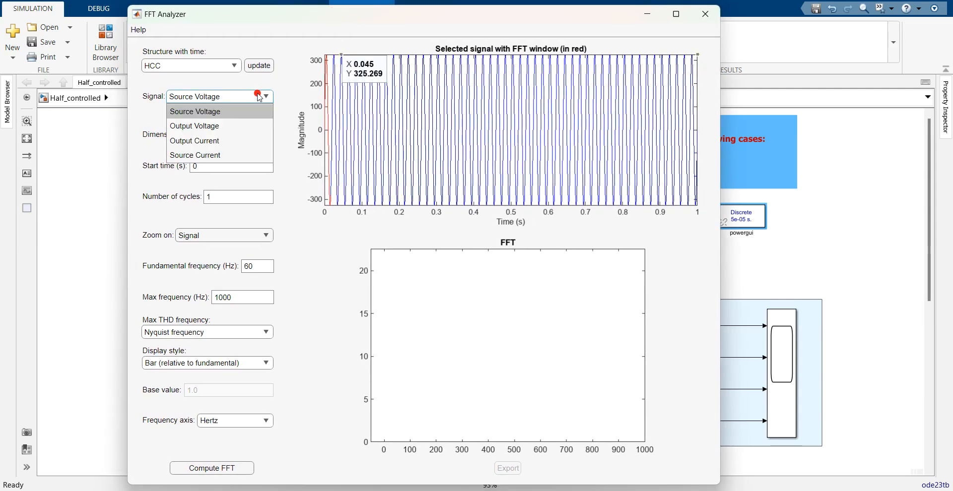
click(247, 114)
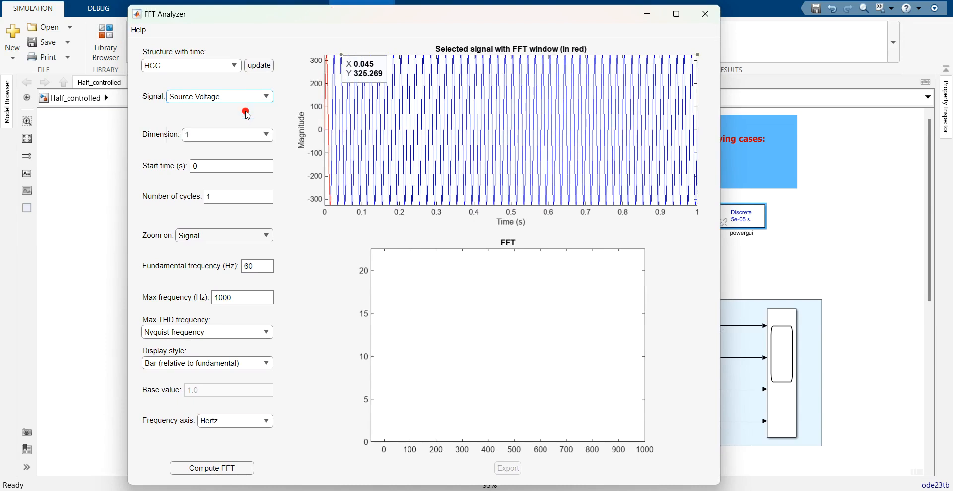
click(226, 197)
click(225, 166)
drag(224, 166, 182, 179)
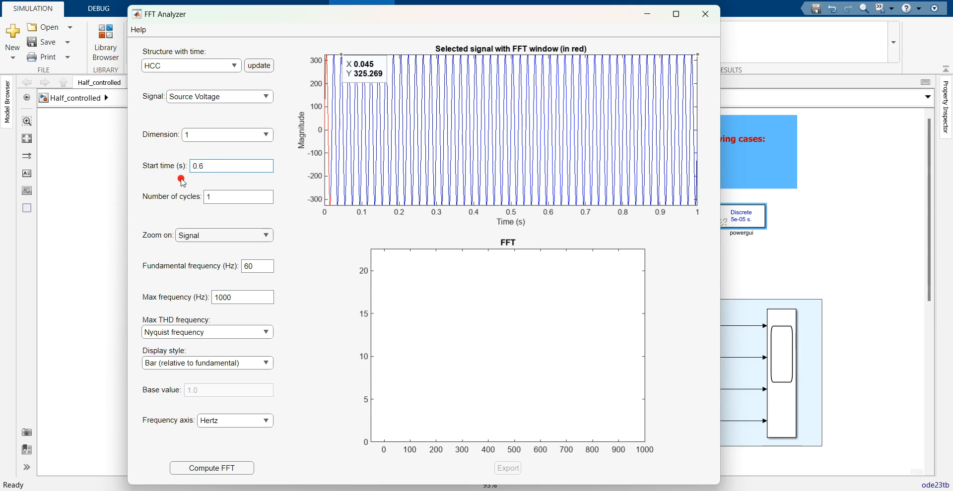
click(212, 198)
drag(212, 198, 178, 199)
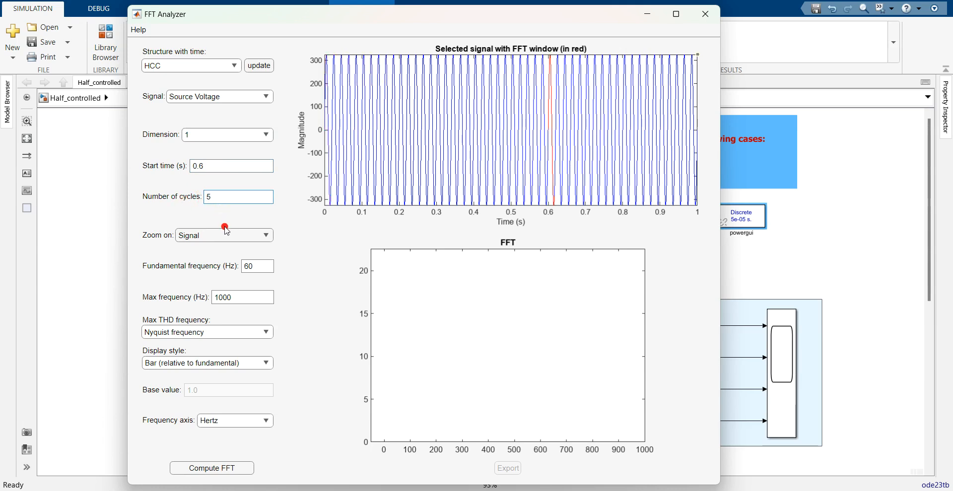
- Compute the Source Voltage FFT with a 50 Hz fundamental frequency and zoom the signal plot on the FFT window
drag(254, 267, 213, 272)
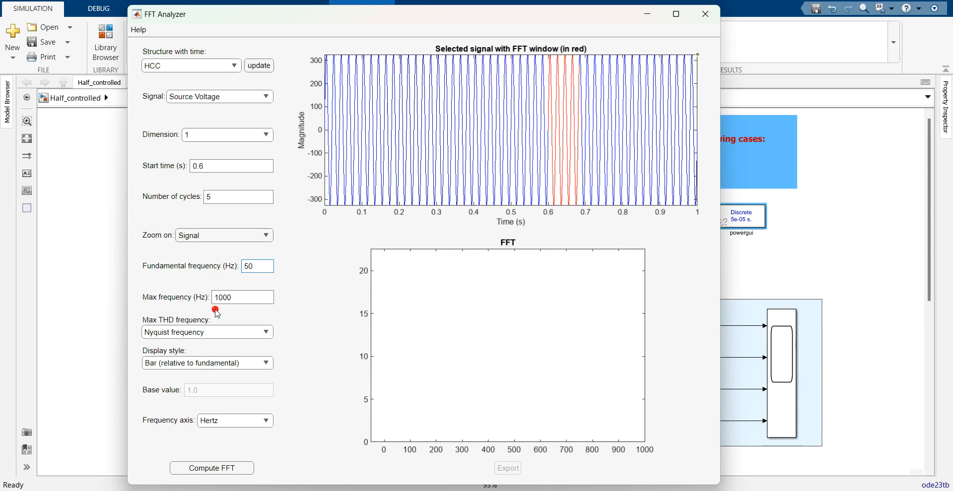
click(219, 469)
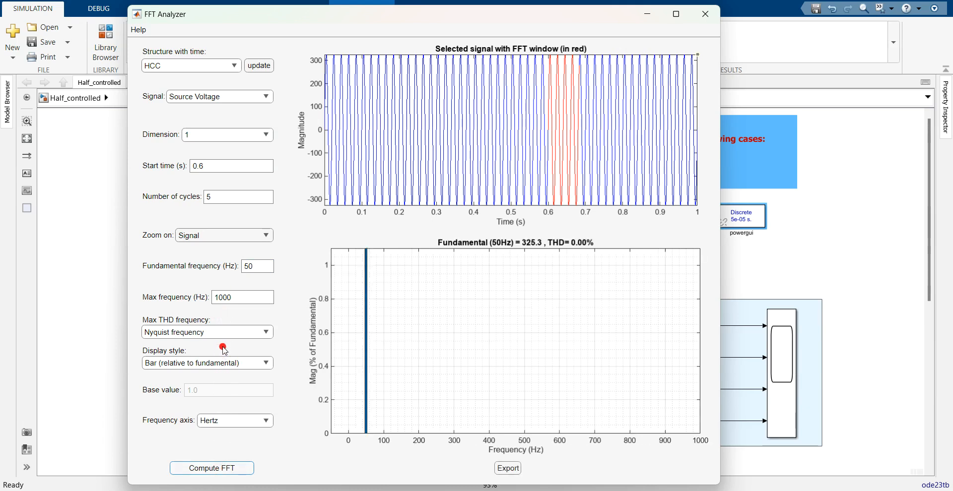
click(234, 237)
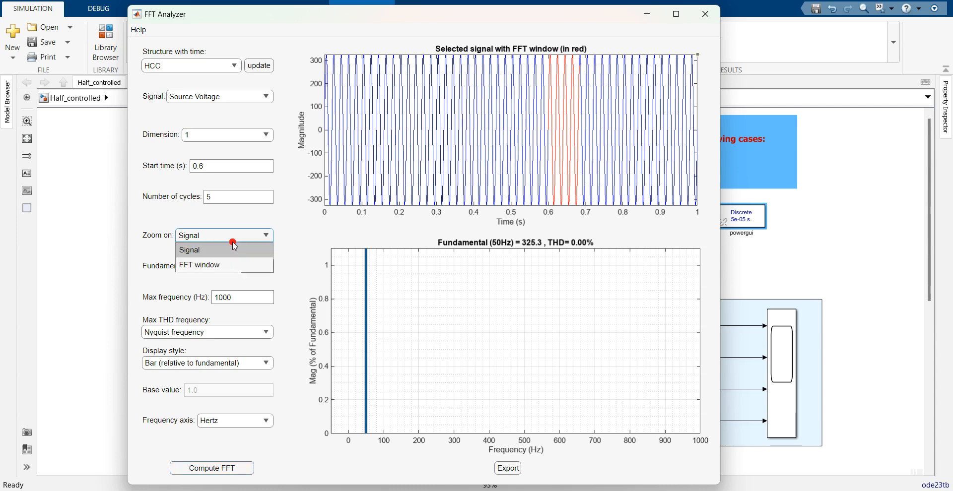
click(250, 264)
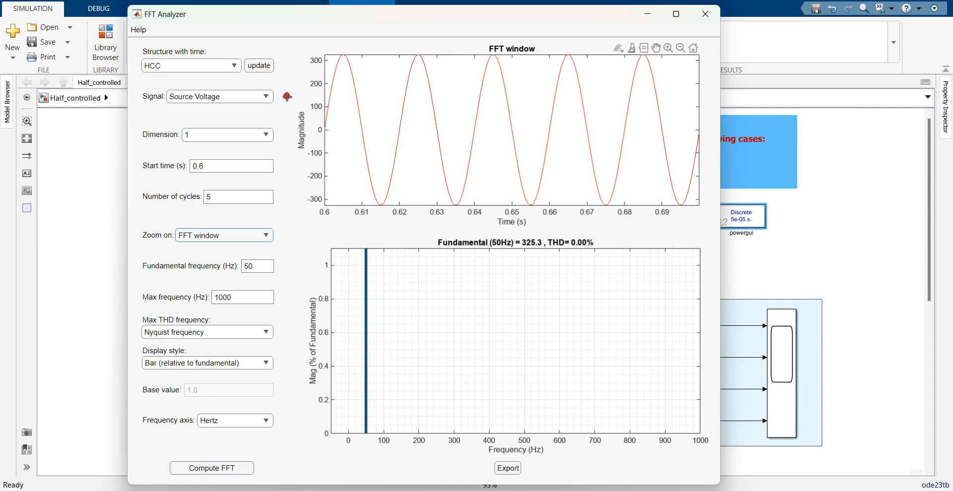
- Select the Source Current signal and compute its FFT
click(254, 101)
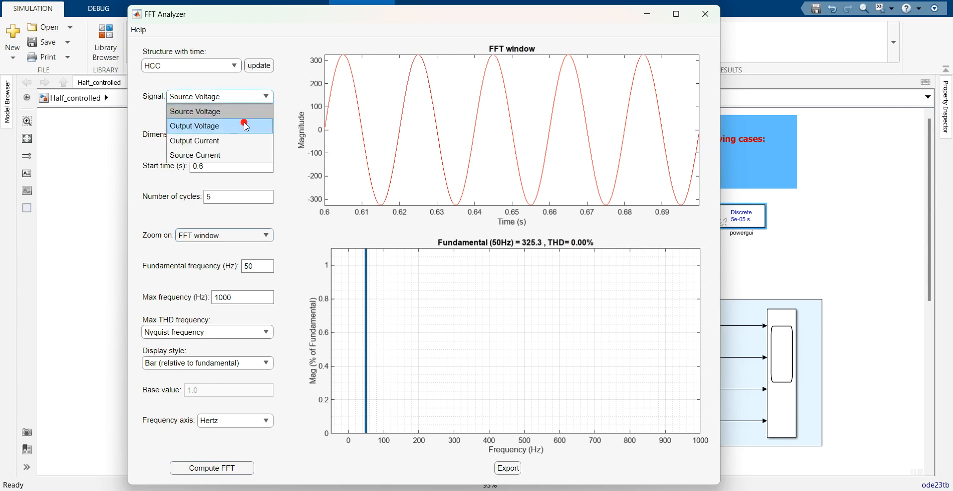
click(240, 154)
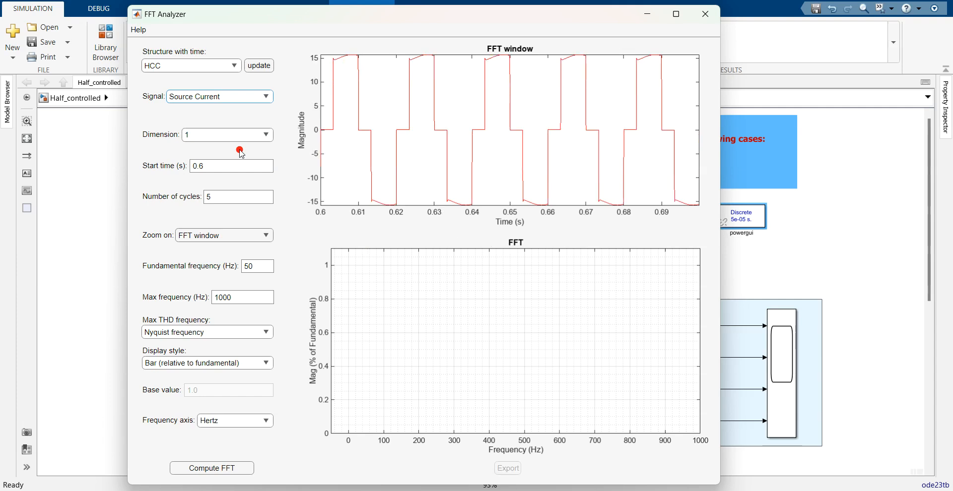
click(197, 467)
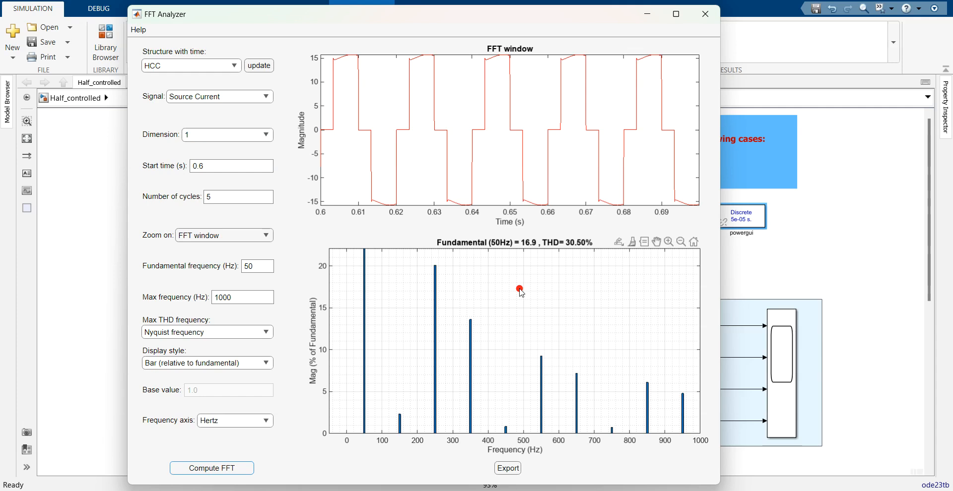
- Show the Source Current FFT as a list relative to the fundamental and examine the individual harmonic components
click(222, 363)
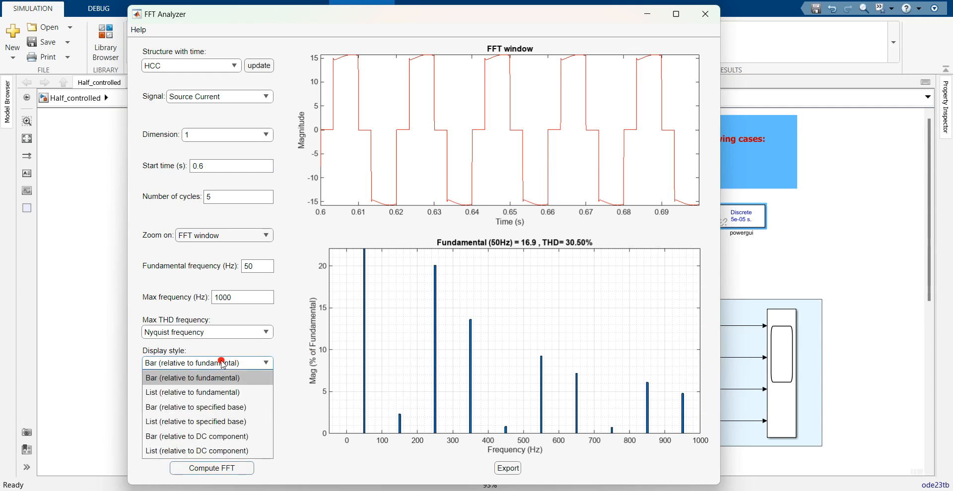
click(209, 393)
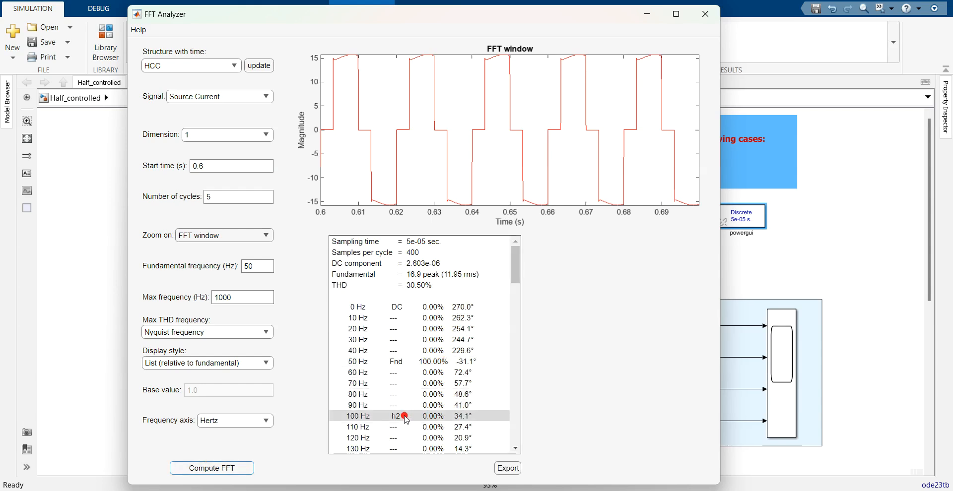
click(516, 449)
click(516, 449)
click(516, 449)
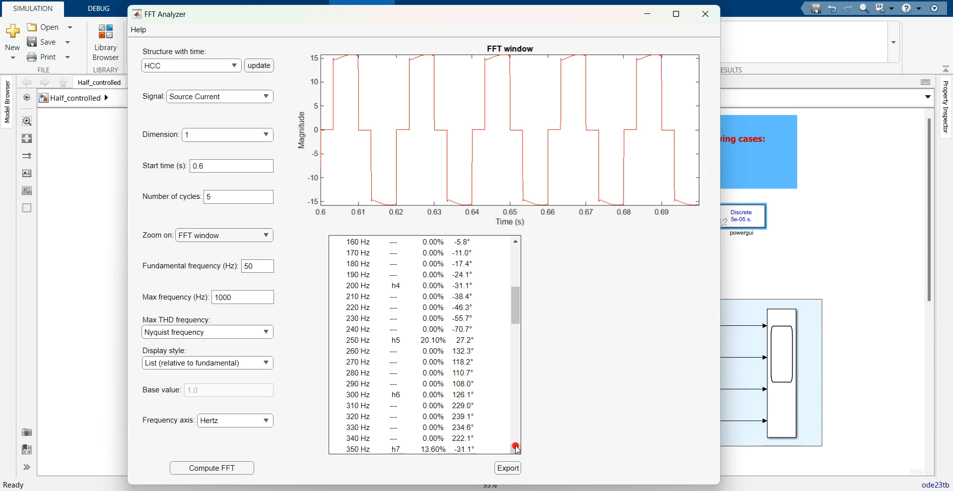
- Recompute the Source Current FFT as bars relative to the fundamental with harmonic order on the frequency axis, and inspect the dominant bars
click(208, 424)
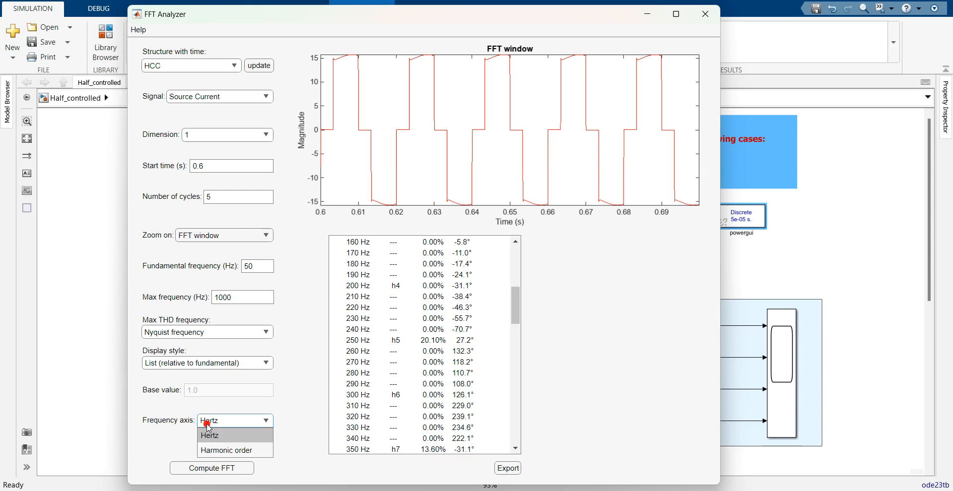
click(208, 451)
click(209, 470)
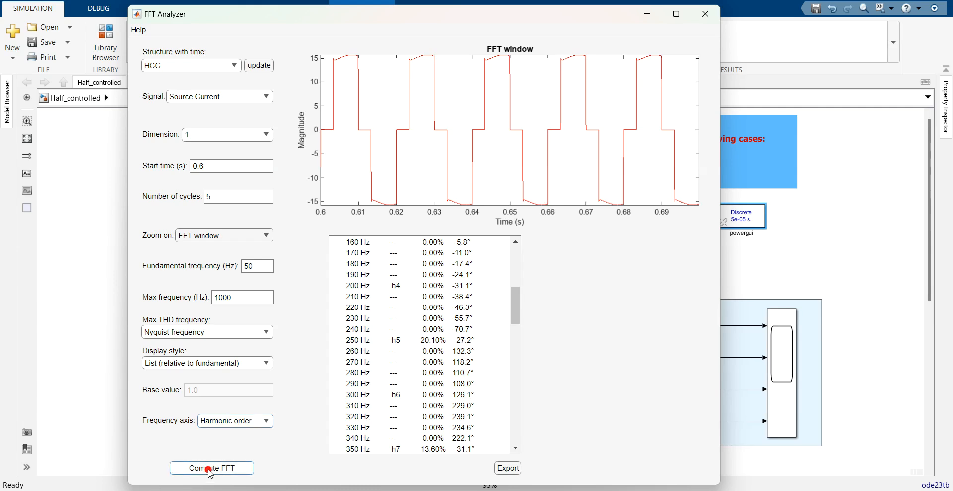
click(472, 341)
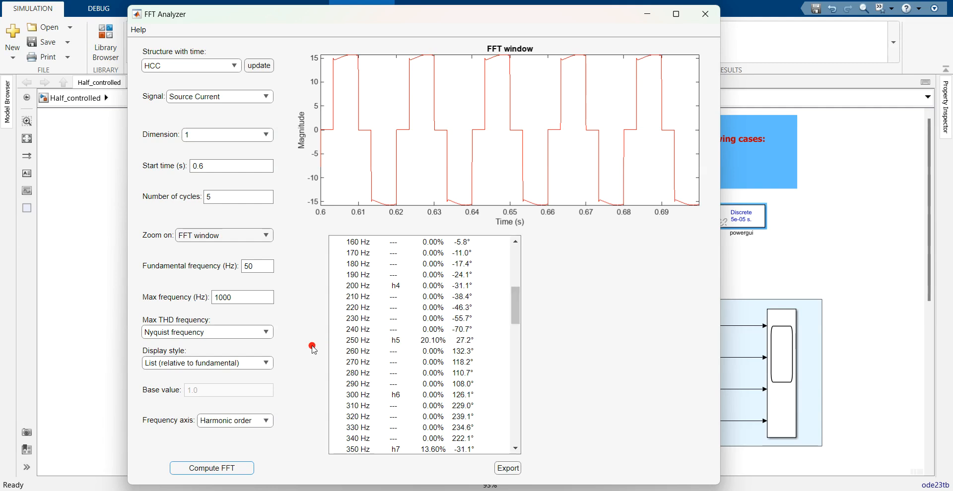
click(218, 359)
click(204, 378)
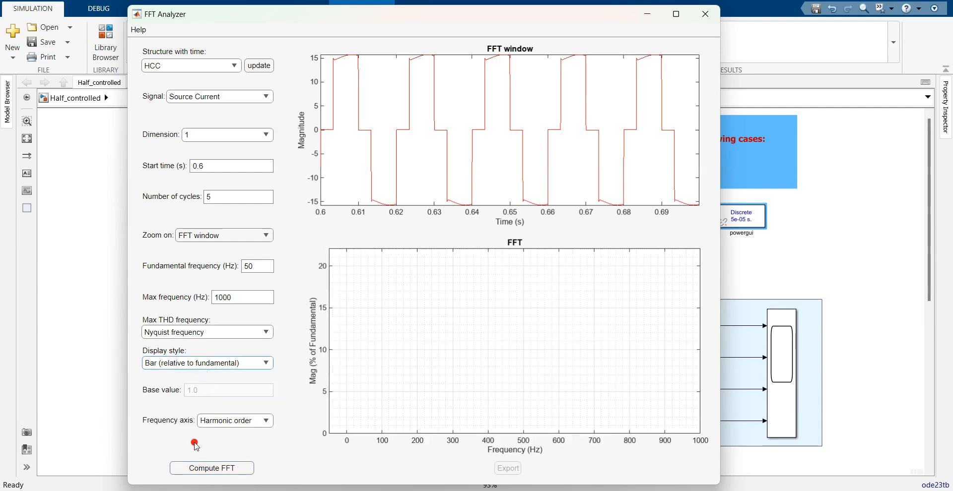
click(200, 474)
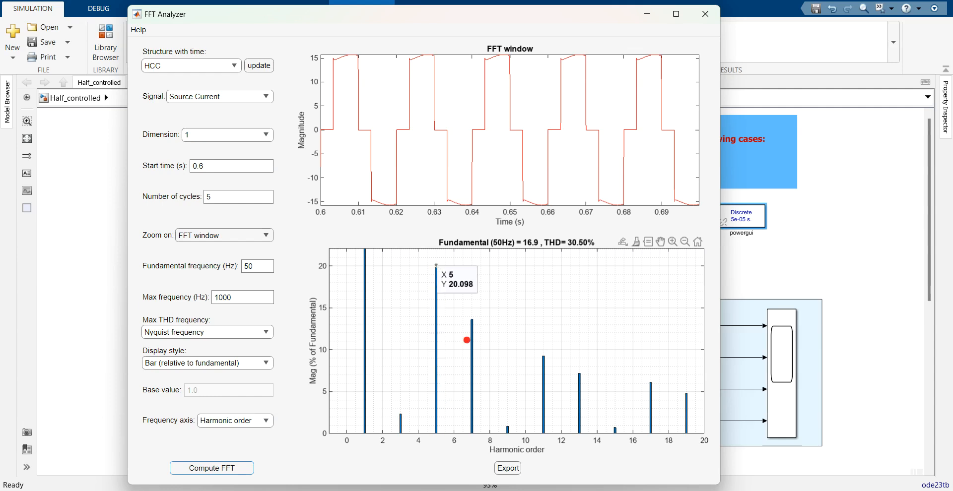
mouse_move(472, 320)
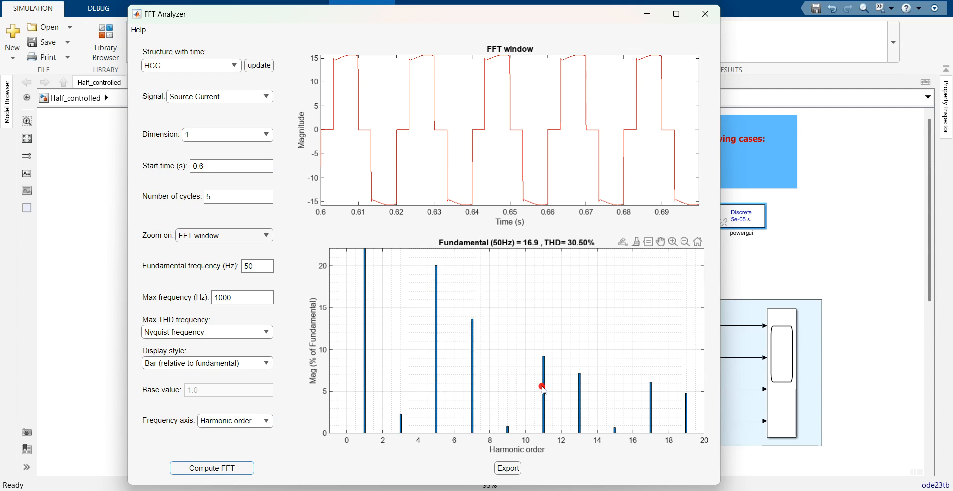
mouse_move(579, 380)
- Switch the FFT back to the list relative to the fundamental, recompute it, and check its summary and harmonic percentages
click(227, 366)
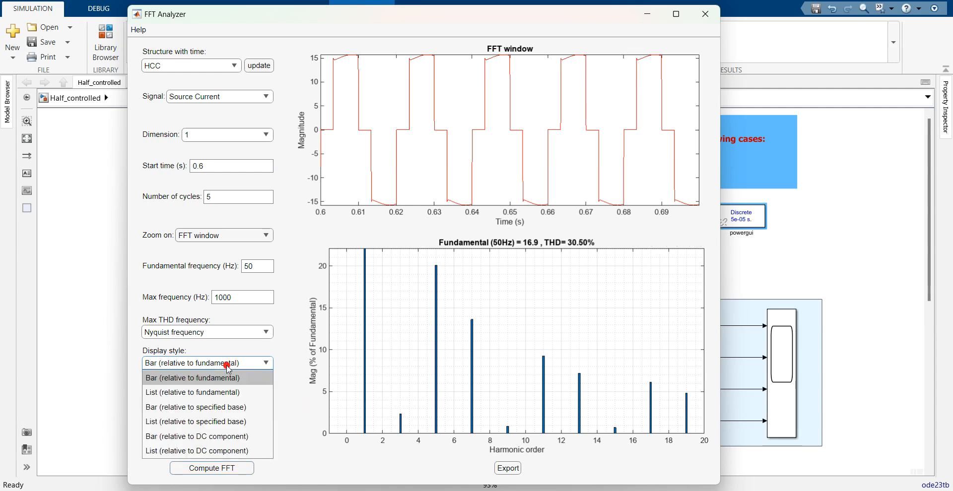
click(220, 392)
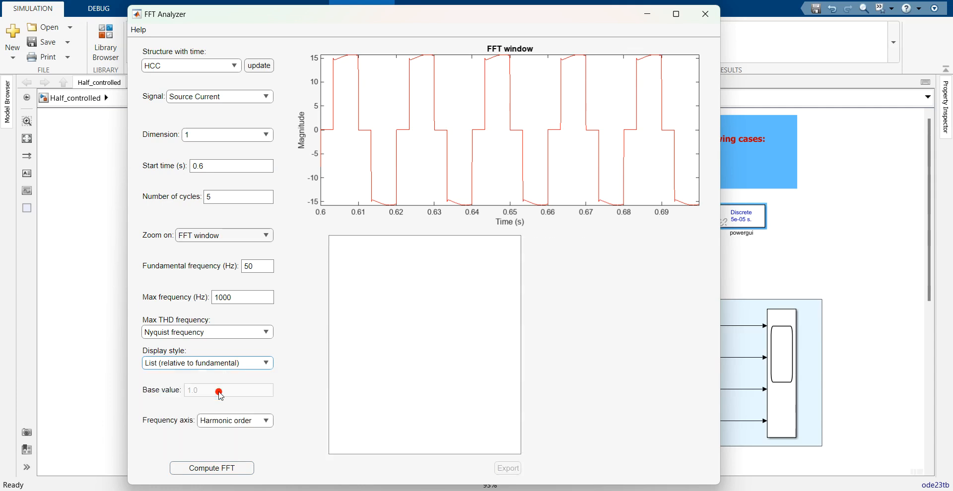
click(206, 466)
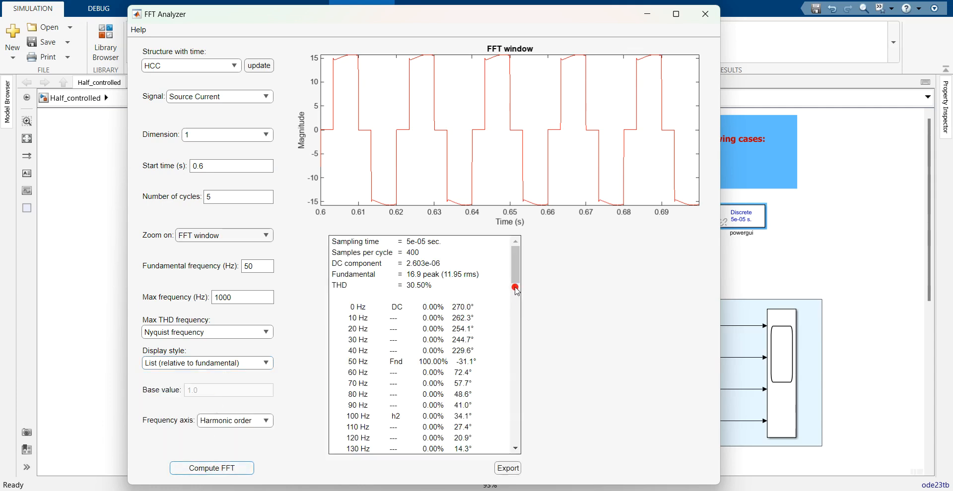
drag(514, 276, 489, 250)
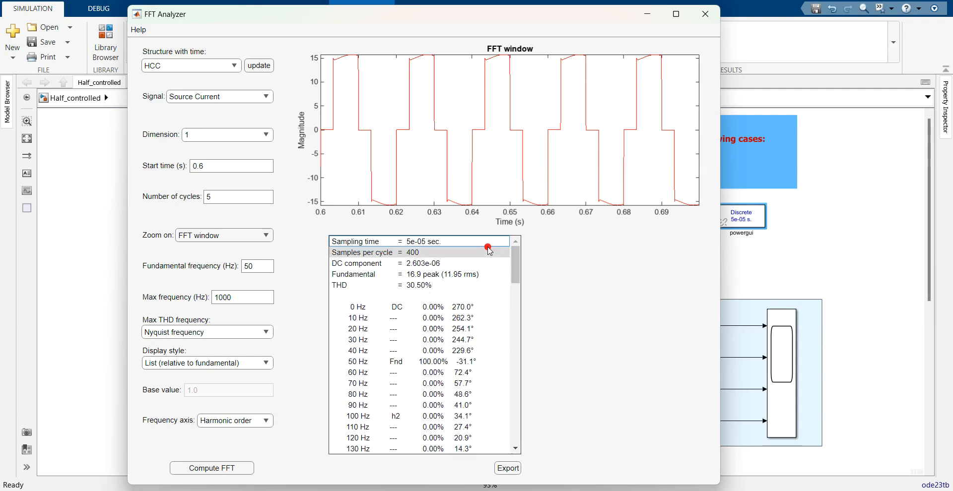
- Recompute the FFT as a list relative to a specified base of 1.0, review the harmonic magnitudes, and close the analyzer
click(226, 363)
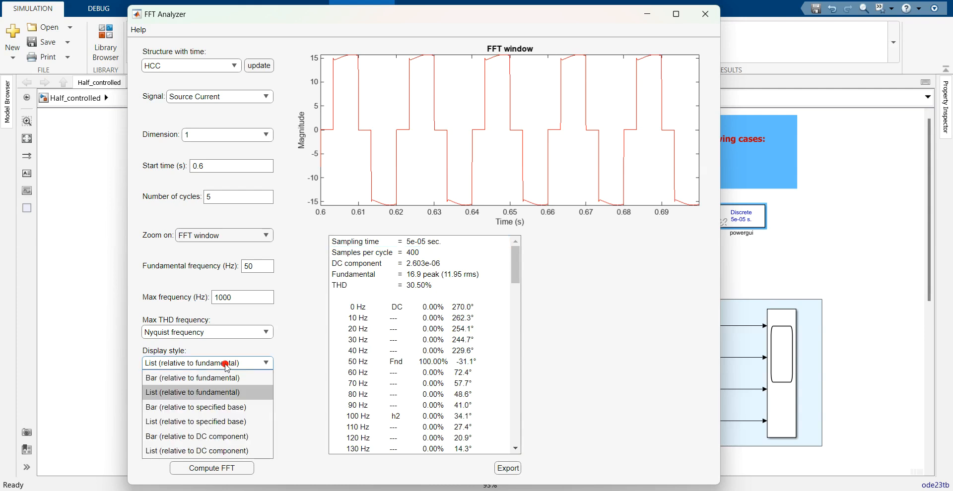
click(215, 421)
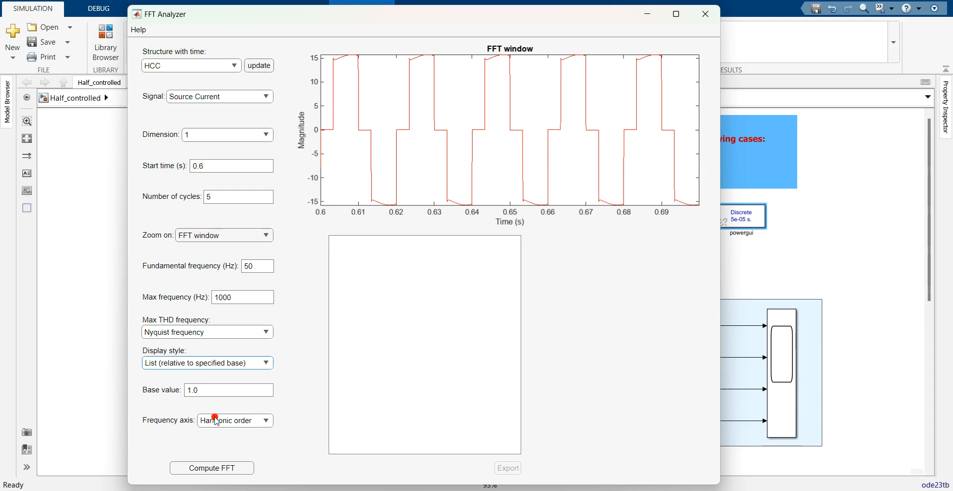
click(211, 468)
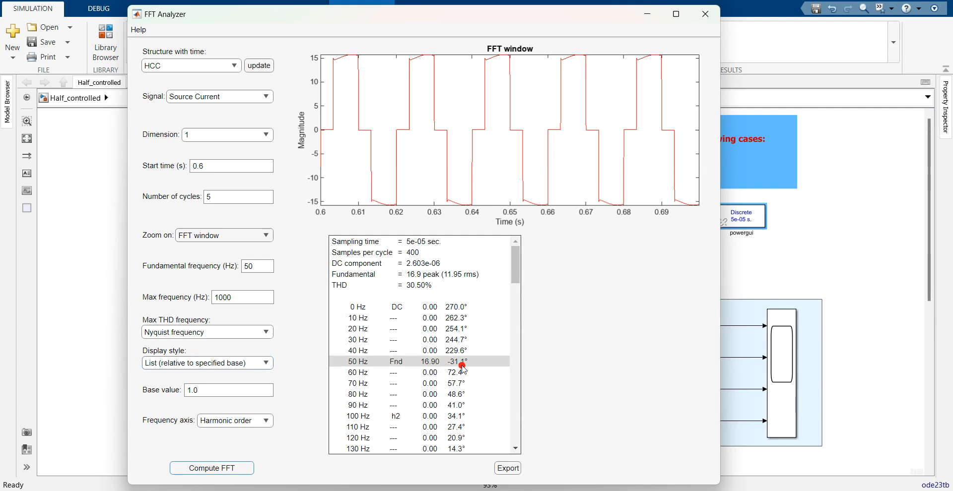
drag(517, 276, 527, 297)
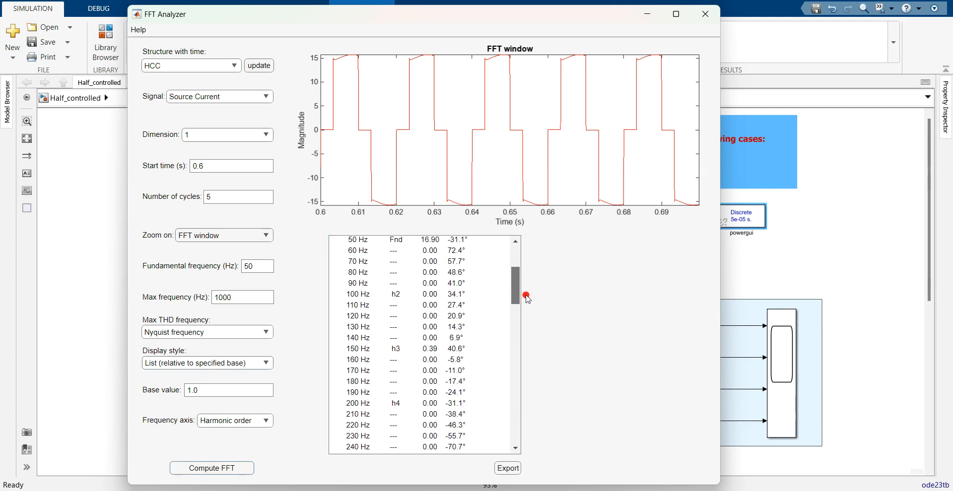
drag(527, 296, 491, 244)
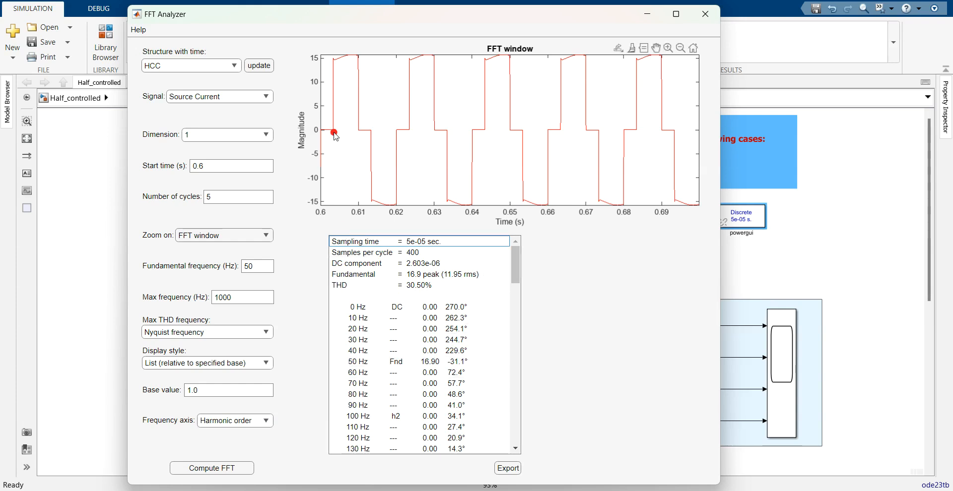
click(705, 12)
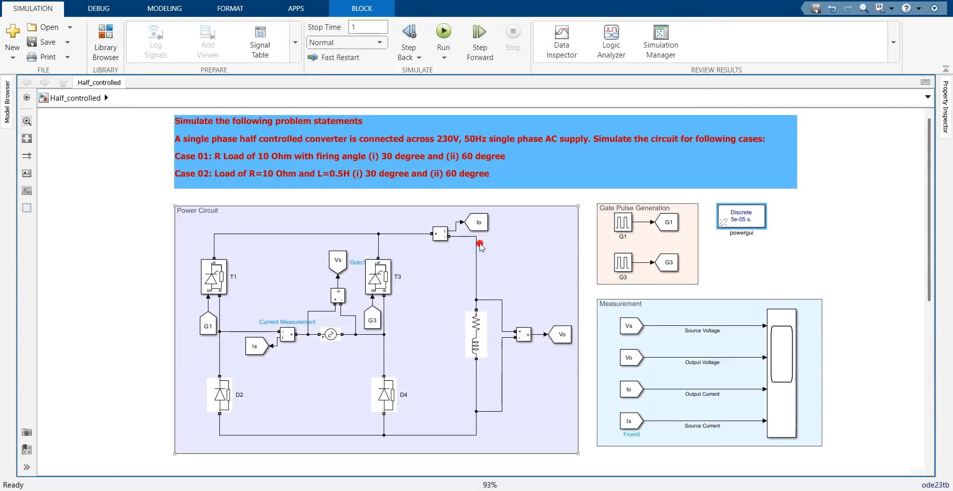
- Set alpha=150 in the MATLAB Command Window and return to the measurement section of the Half_controlled model
drag(929, 243, 646, 394)
mouse_move(382, 487)
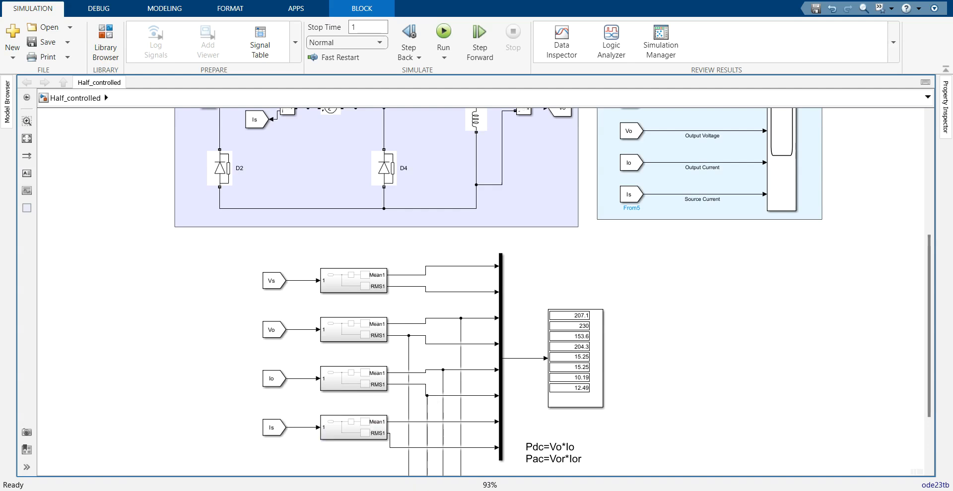
click(211, 436)
click(272, 436)
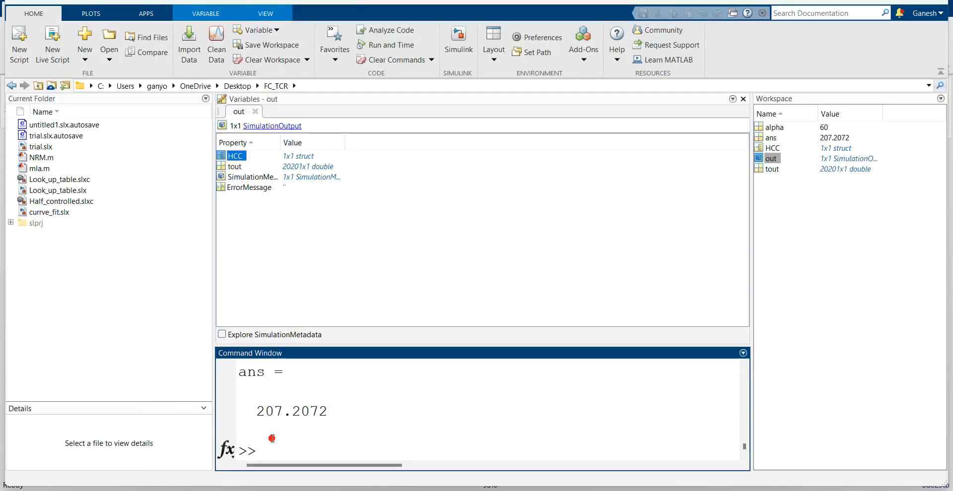
text(alpha=150)
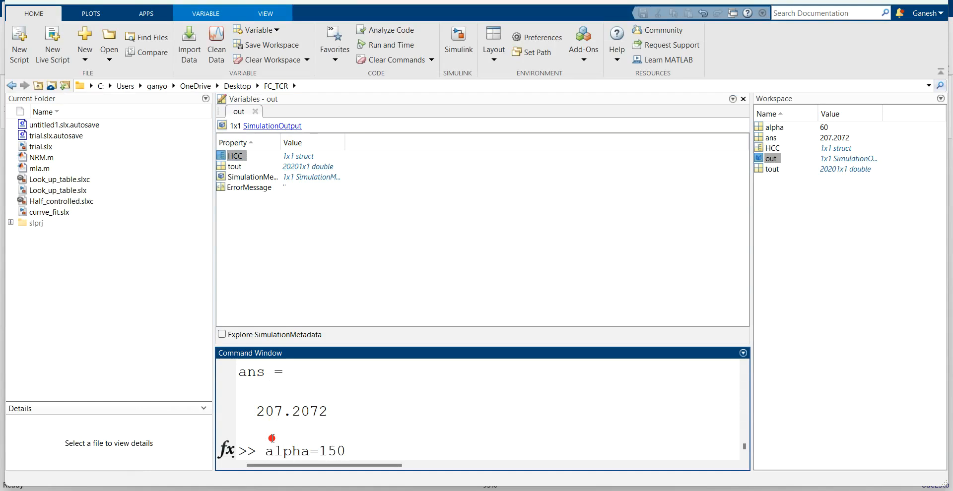
key(Return)
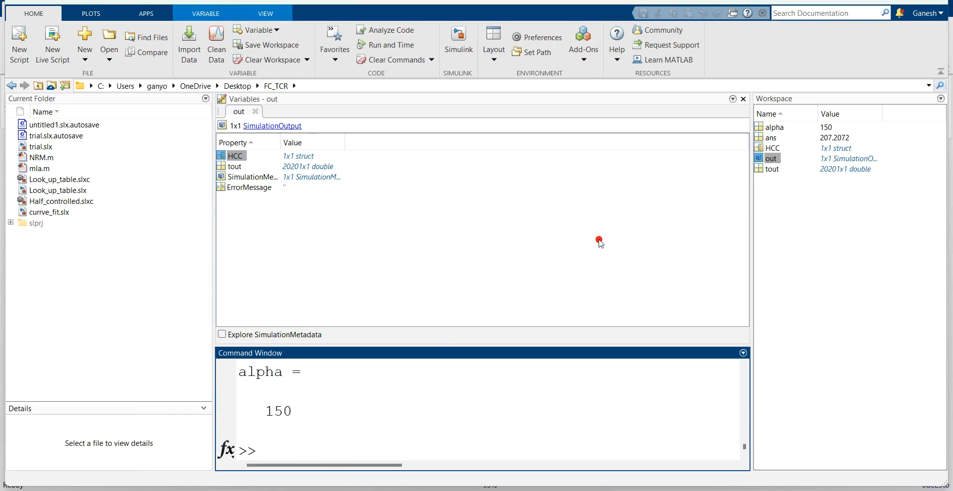
key(alt+Tab)
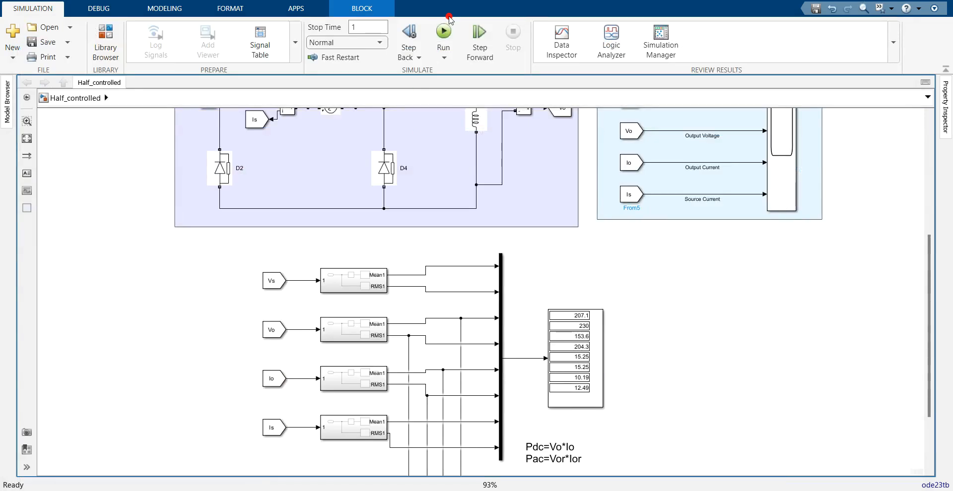
- Run the Half_controlled simulation with the new firing angle and open the measurement scope
click(445, 30)
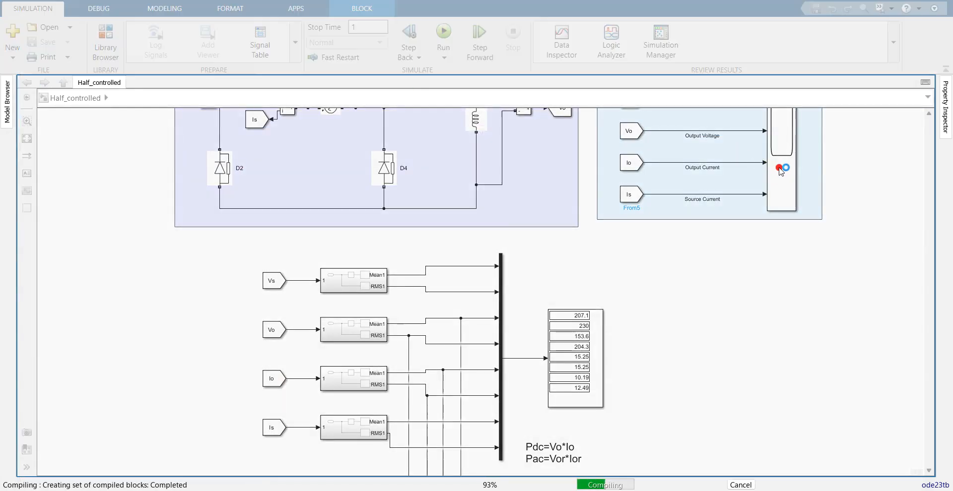
double_click(780, 170)
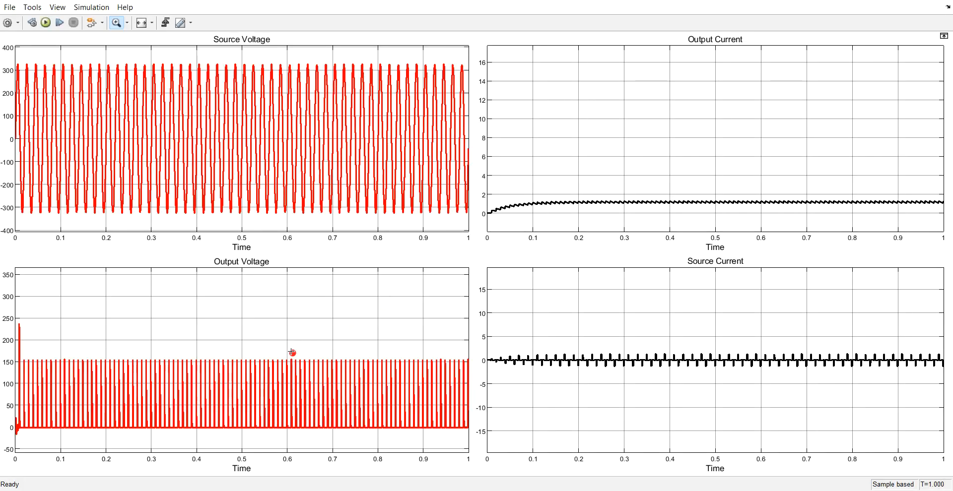
drag(320, 349, 396, 348)
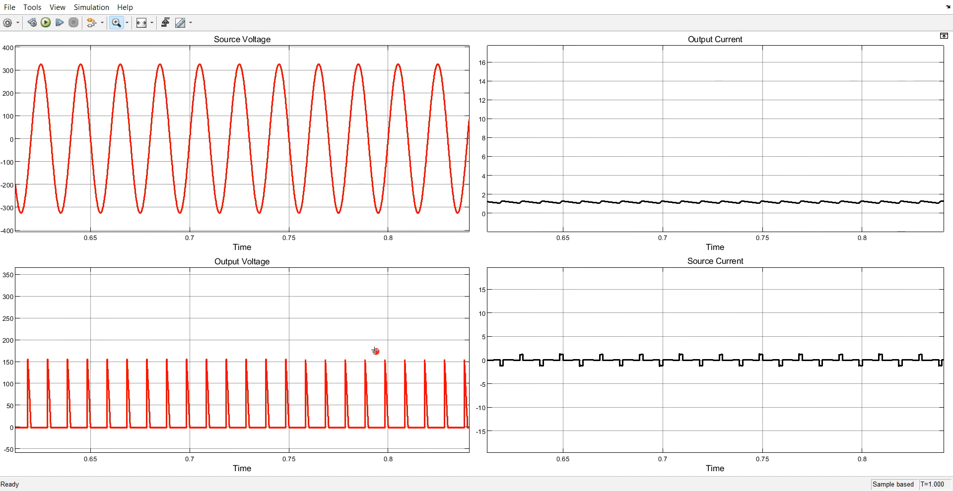
drag(284, 354, 406, 342)
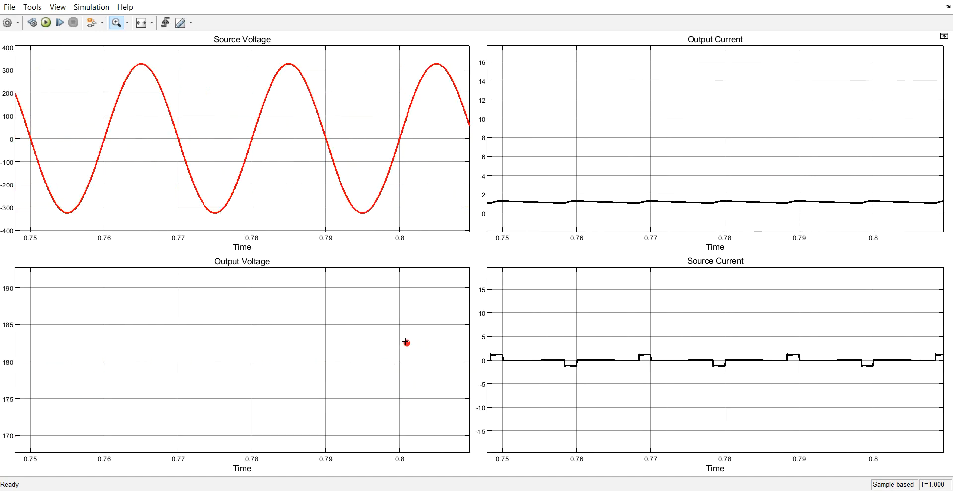
right_click(405, 342)
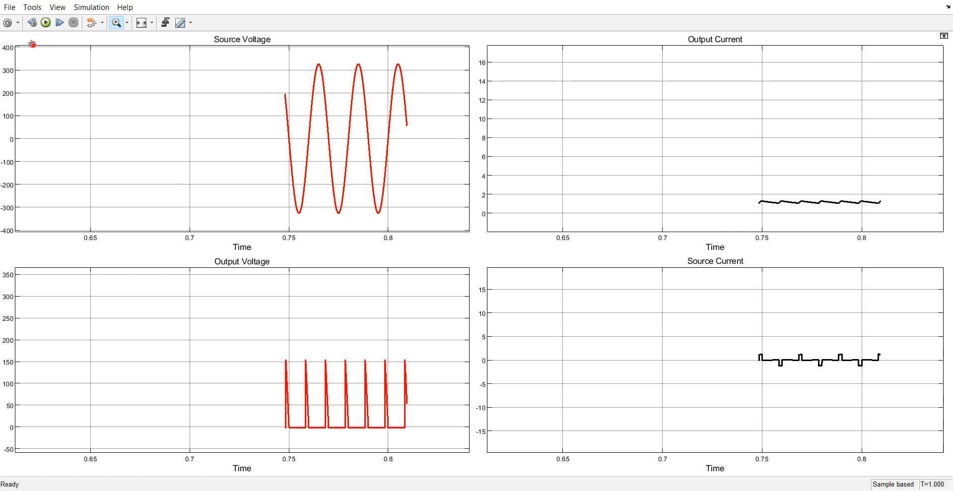
- Fit both axes of the scope plots to the data, examine the waveforms from about 0.585 to 0.655 s, and return to the model's power circuit
click(153, 24)
click(143, 52)
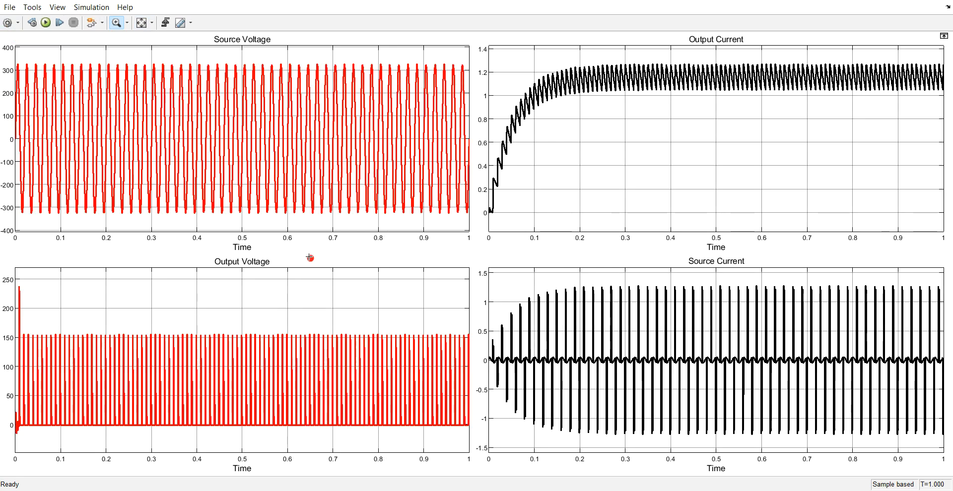
drag(282, 325, 312, 328)
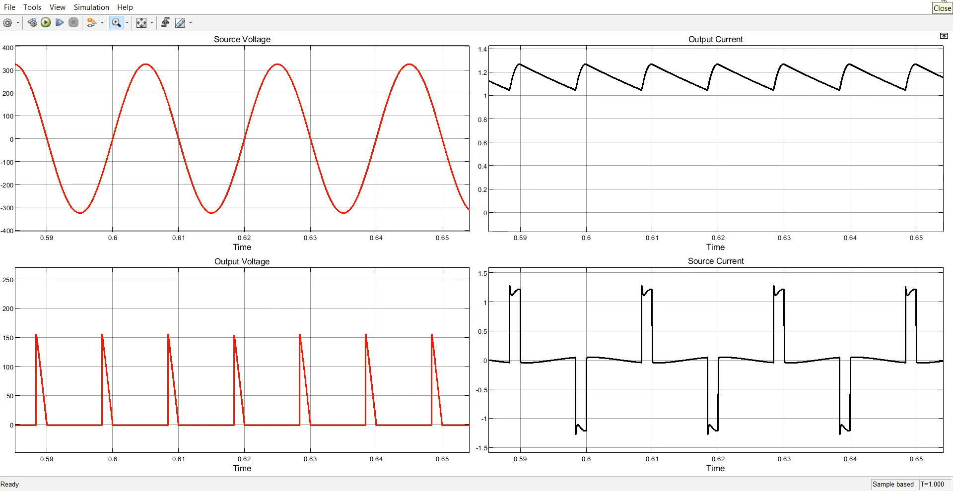
click(943, 2)
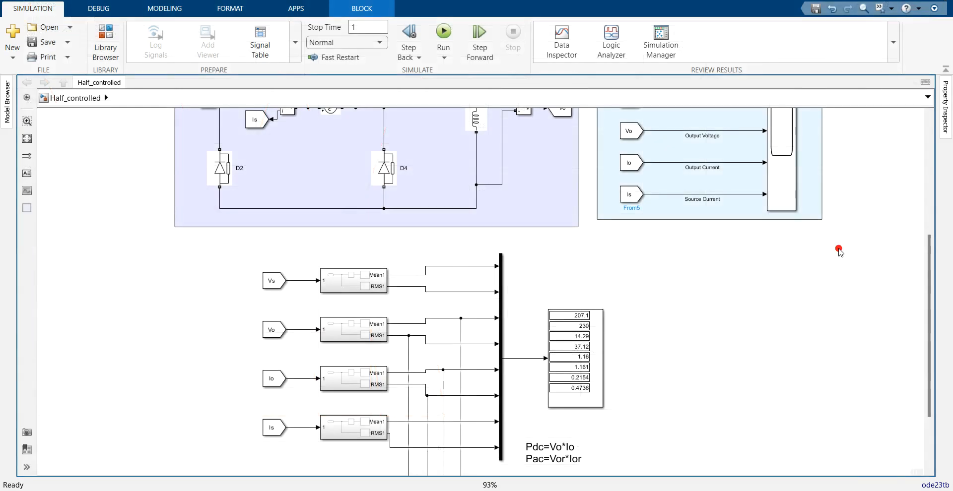
drag(930, 298, 931, 173)
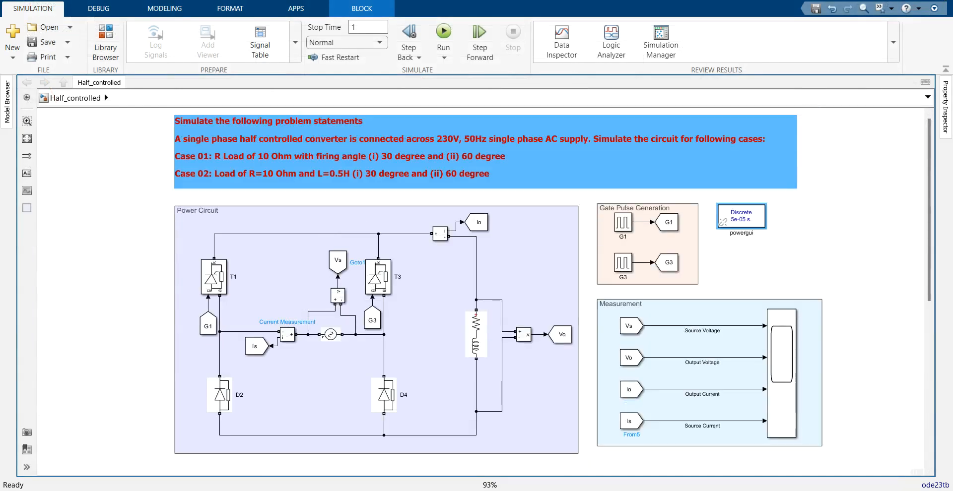
click(736, 490)
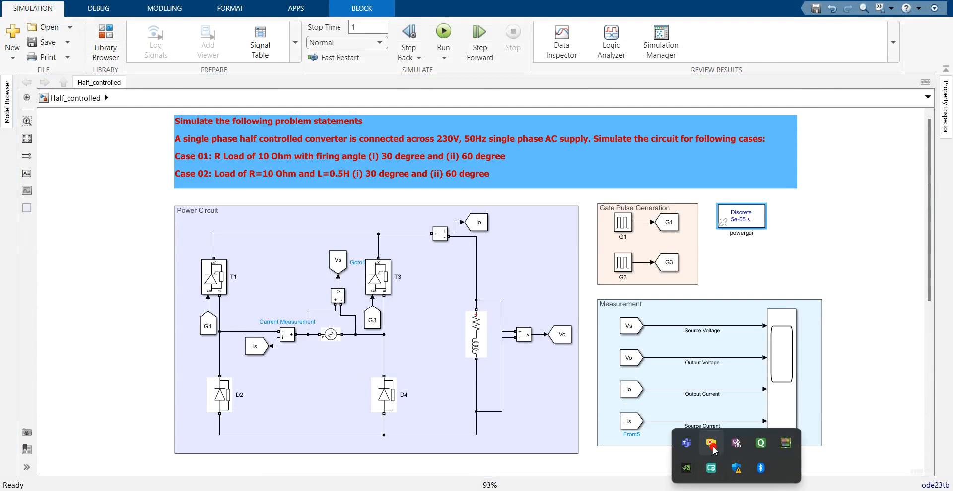
right_click(712, 450)
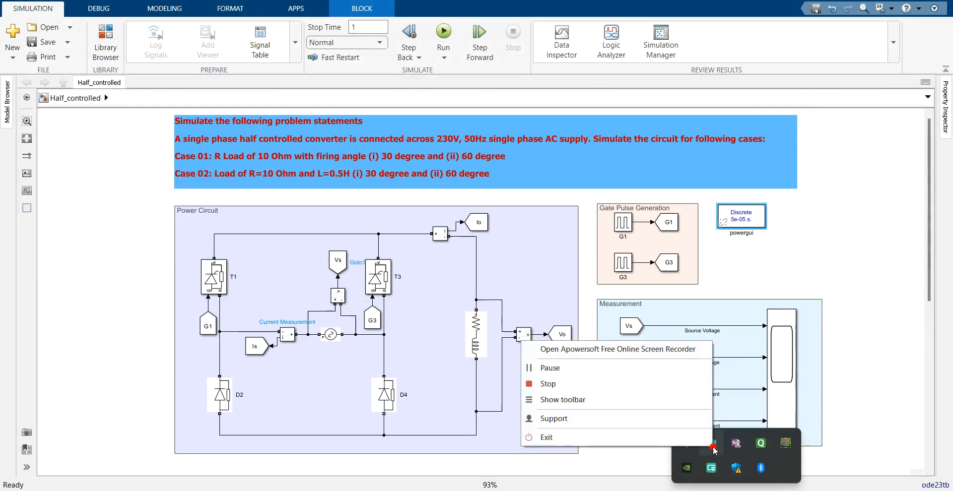